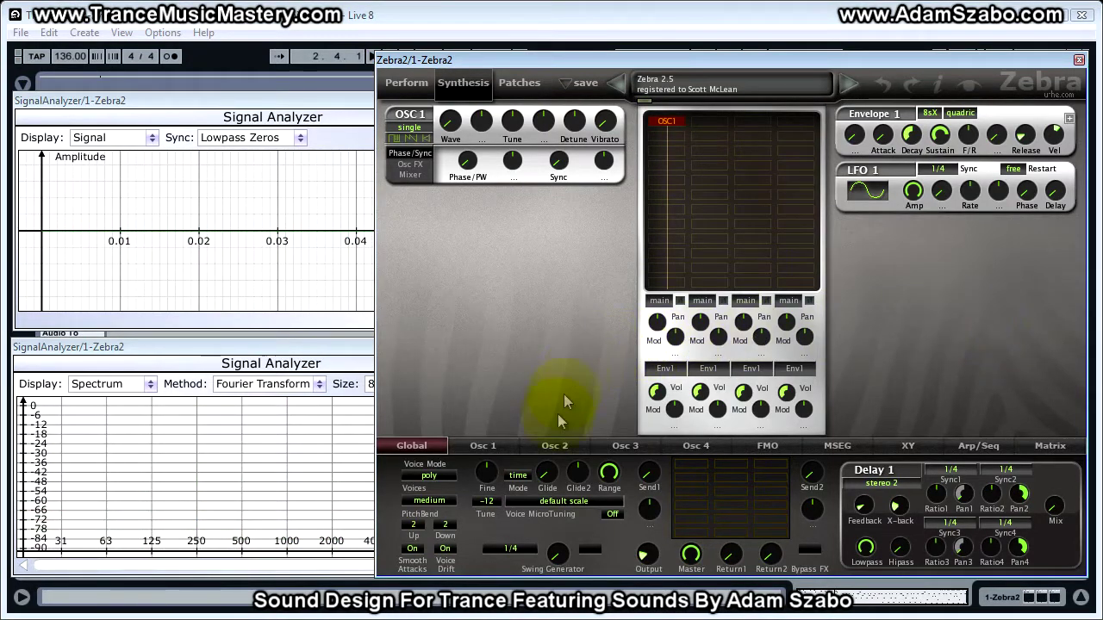
- Set the global tune to 0
click(492, 508)
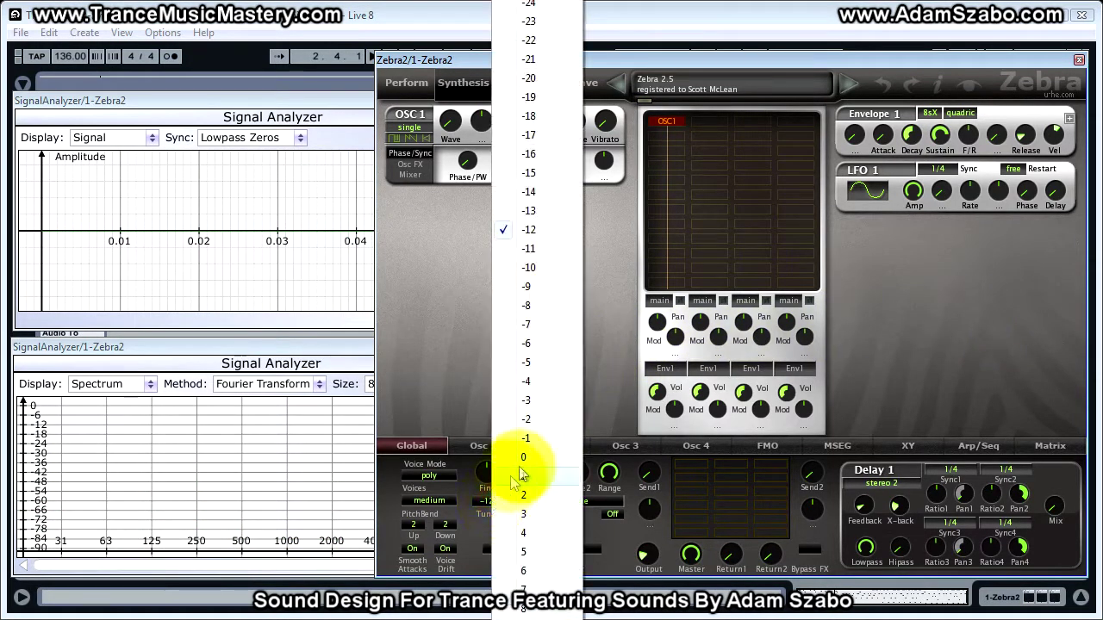
click(508, 474)
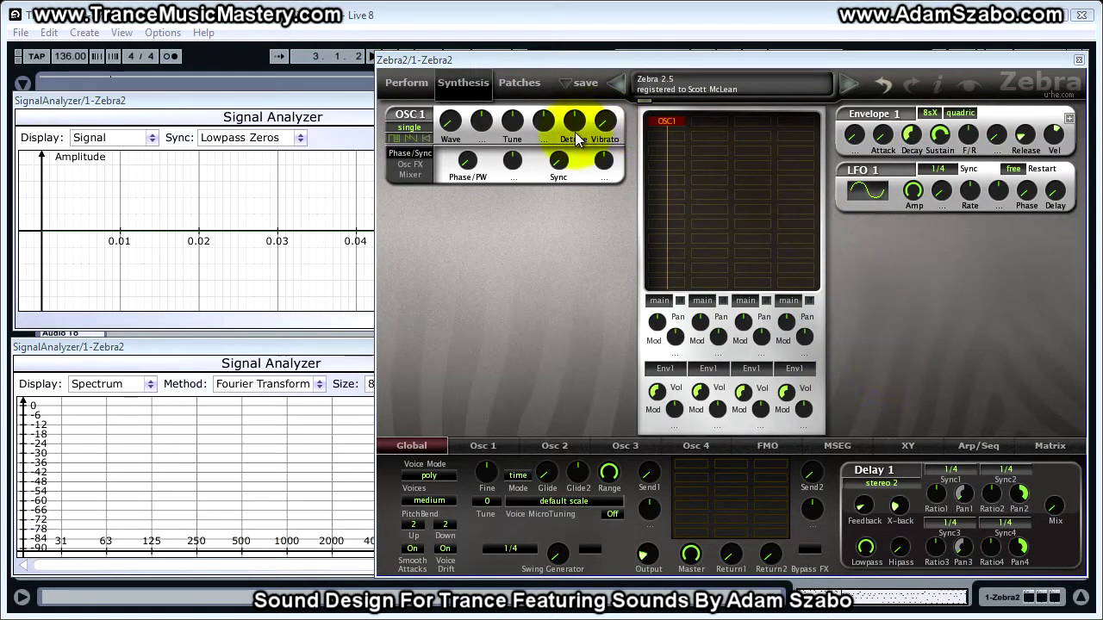
- Enable OSC 1's square-wave and reset switches and raise its Phase/PW to about halfway
click(405, 159)
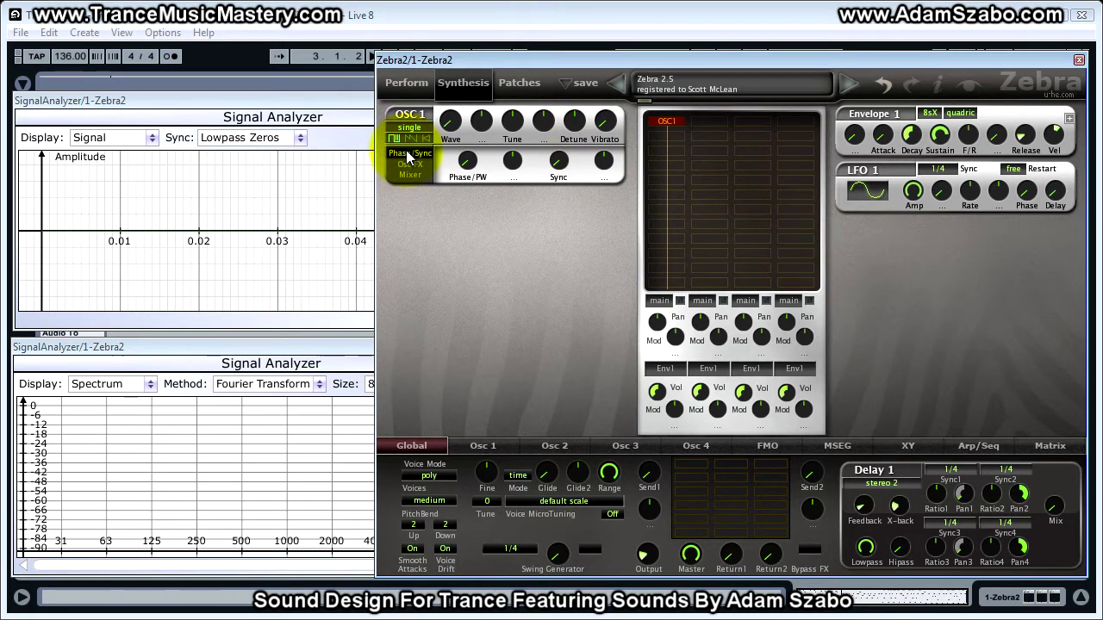
click(473, 170)
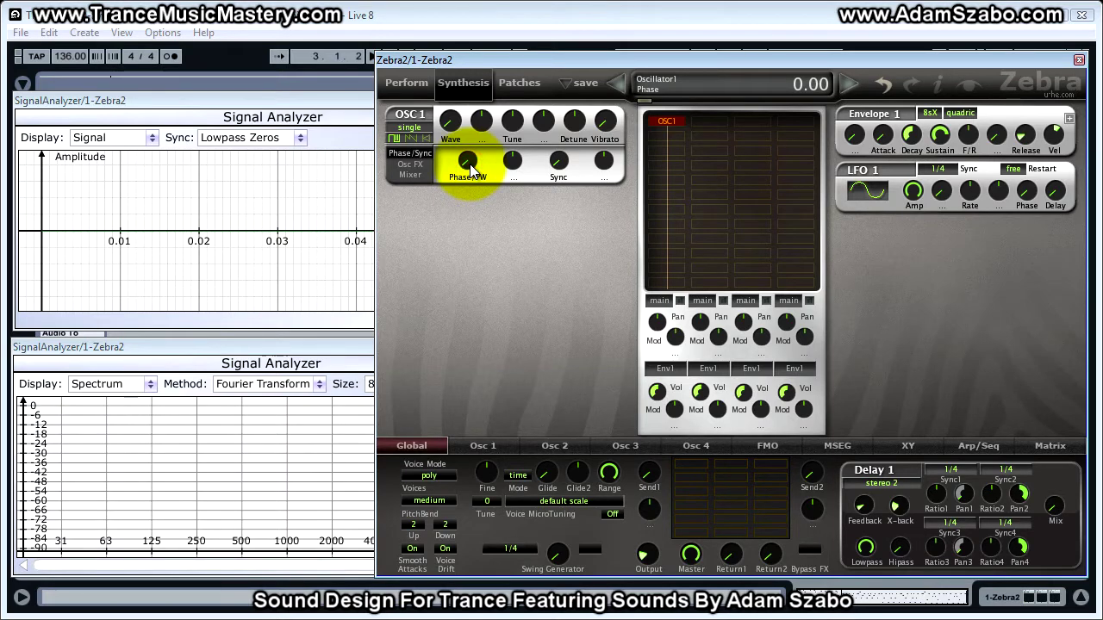
drag(472, 168, 468, 100)
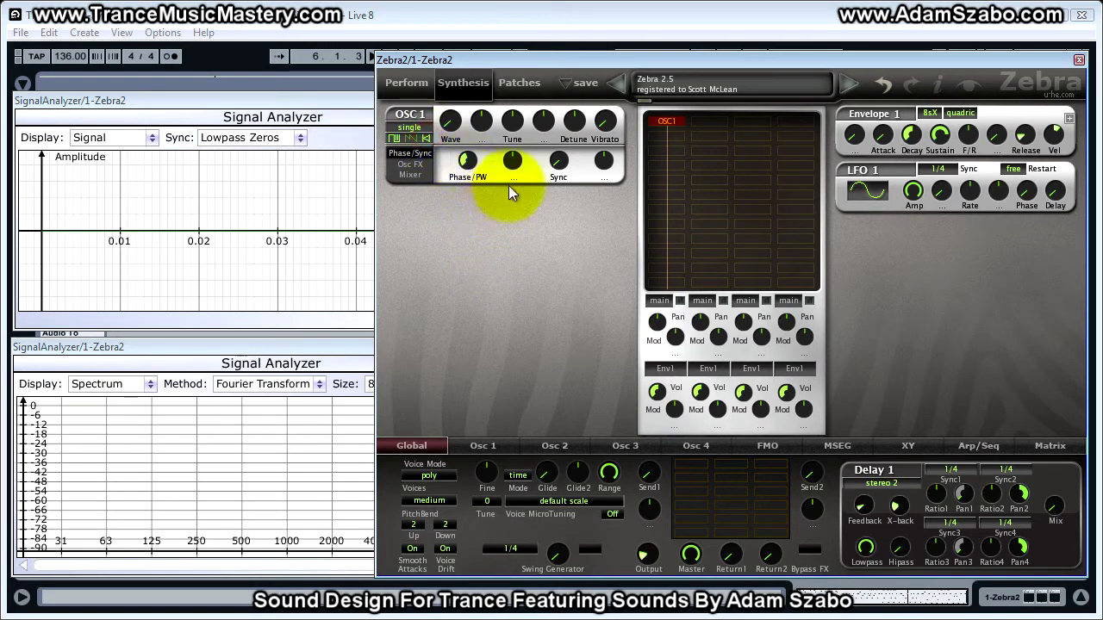
- Raise OSC 1's volume to full in its mixer settings
click(410, 175)
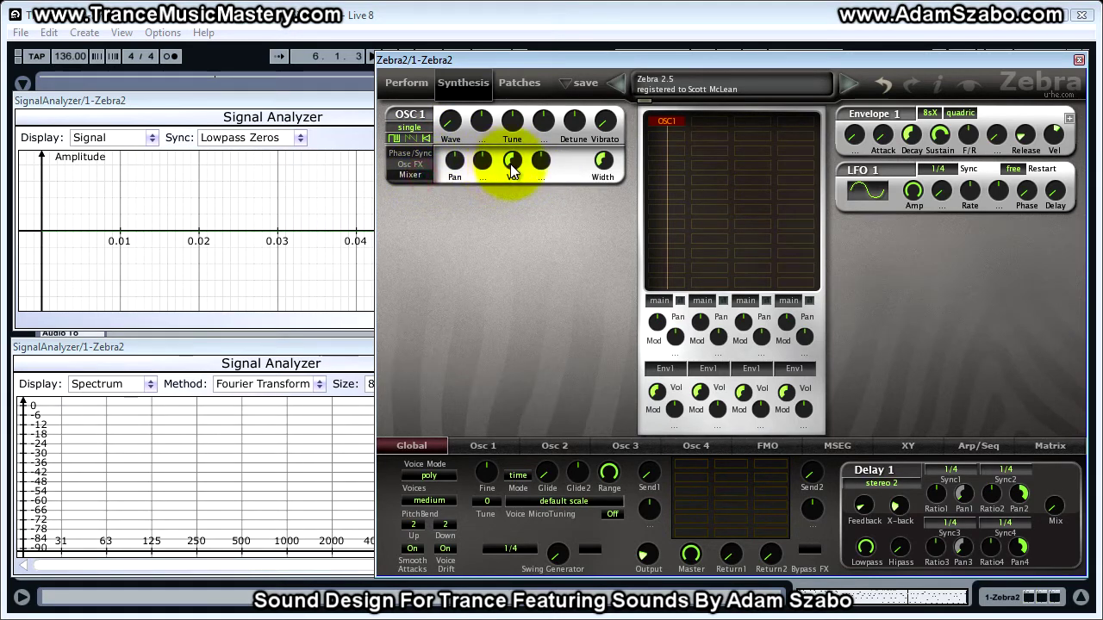
mouse_move(512, 164)
drag(511, 170, 503, 86)
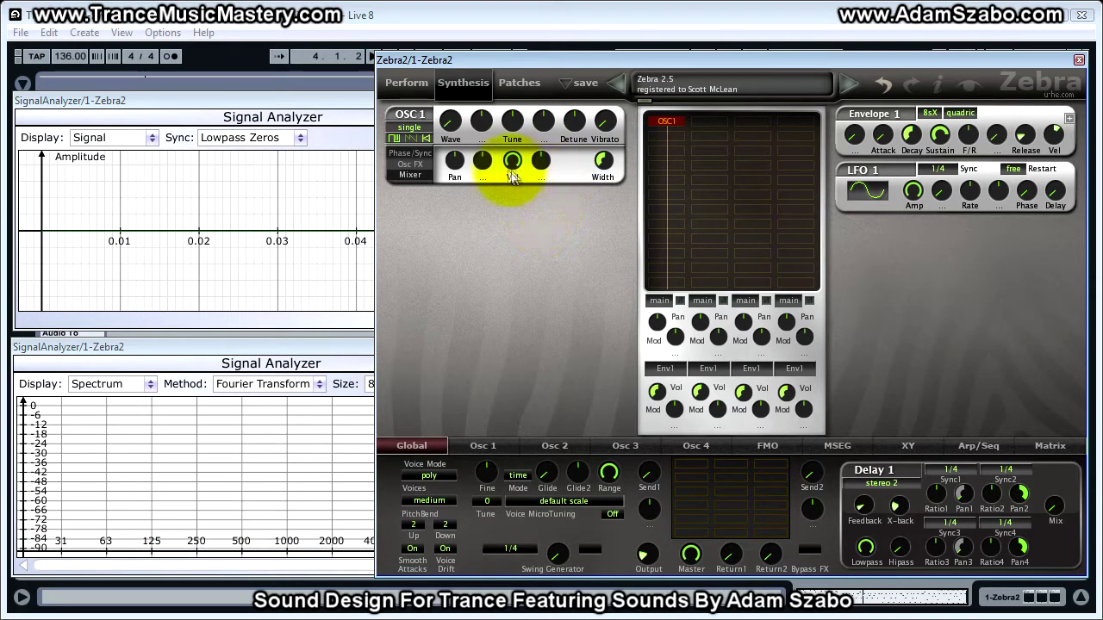
- Assign Lfo1 as the modulation source for OSC 1's Phase/PW and give it a positive depth
click(410, 153)
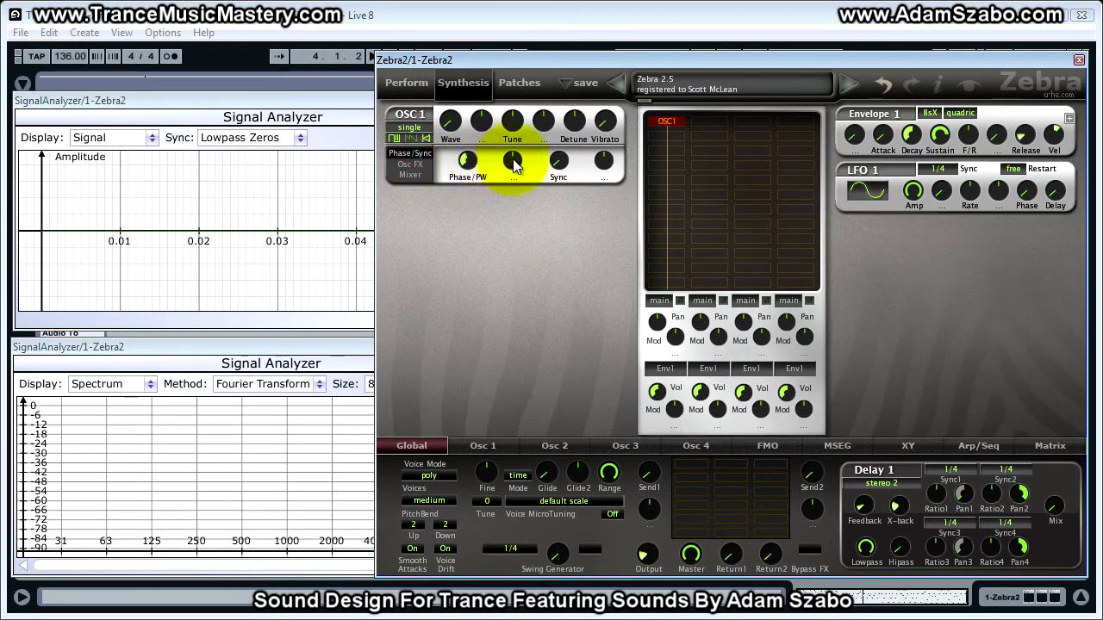
click(513, 168)
click(520, 166)
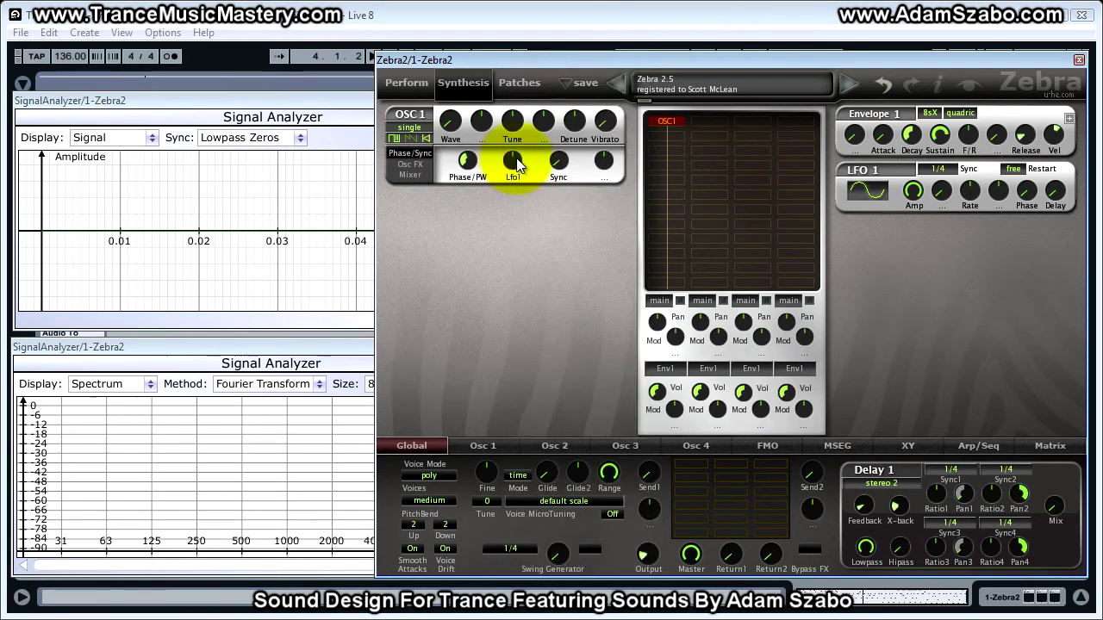
drag(514, 166, 516, 110)
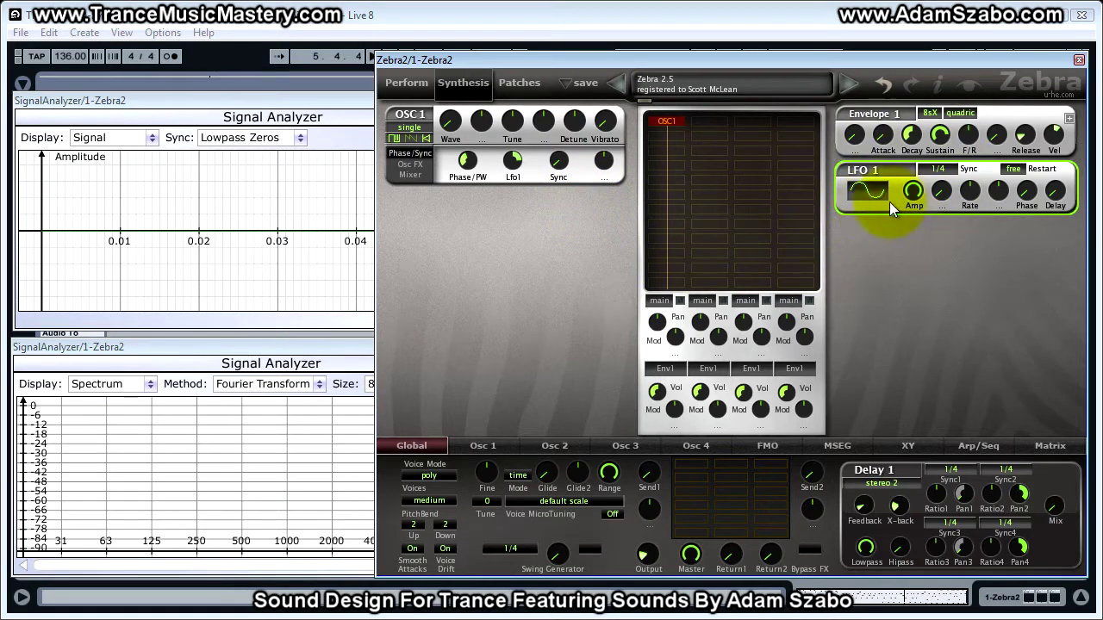
- Set LFO 1's sync to 1/2 and lower its amplitude to well below half
click(941, 169)
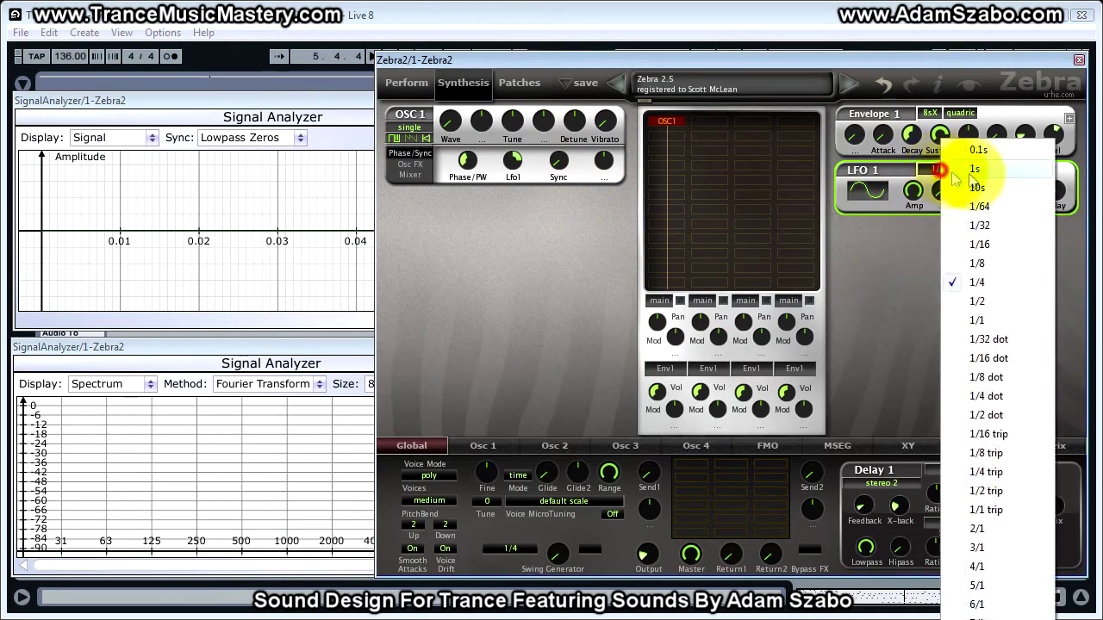
click(997, 305)
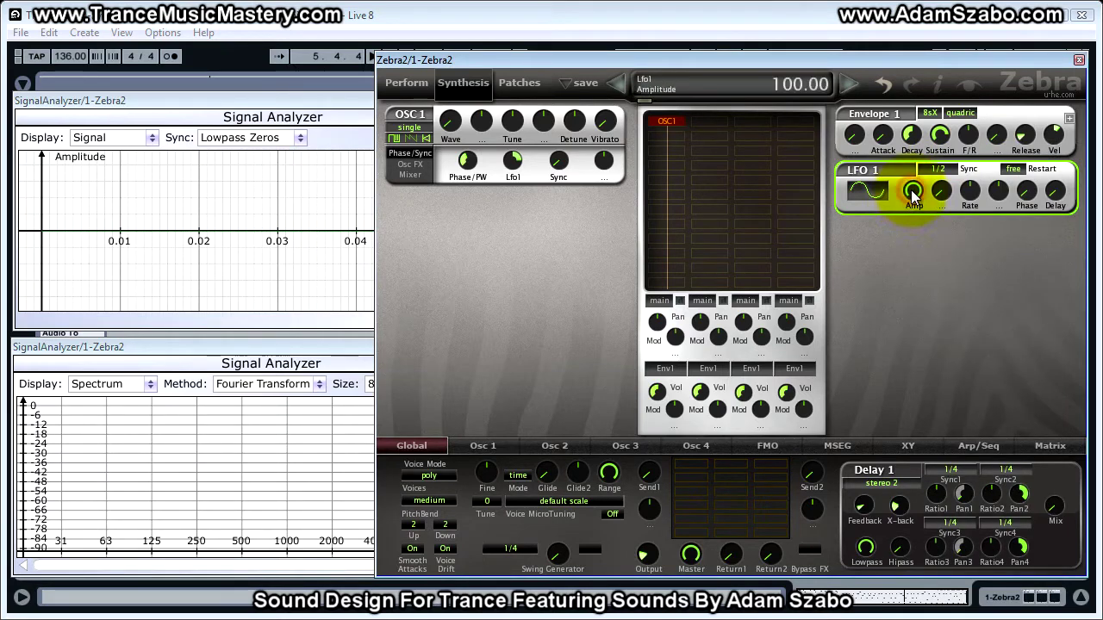
drag(910, 189, 914, 329)
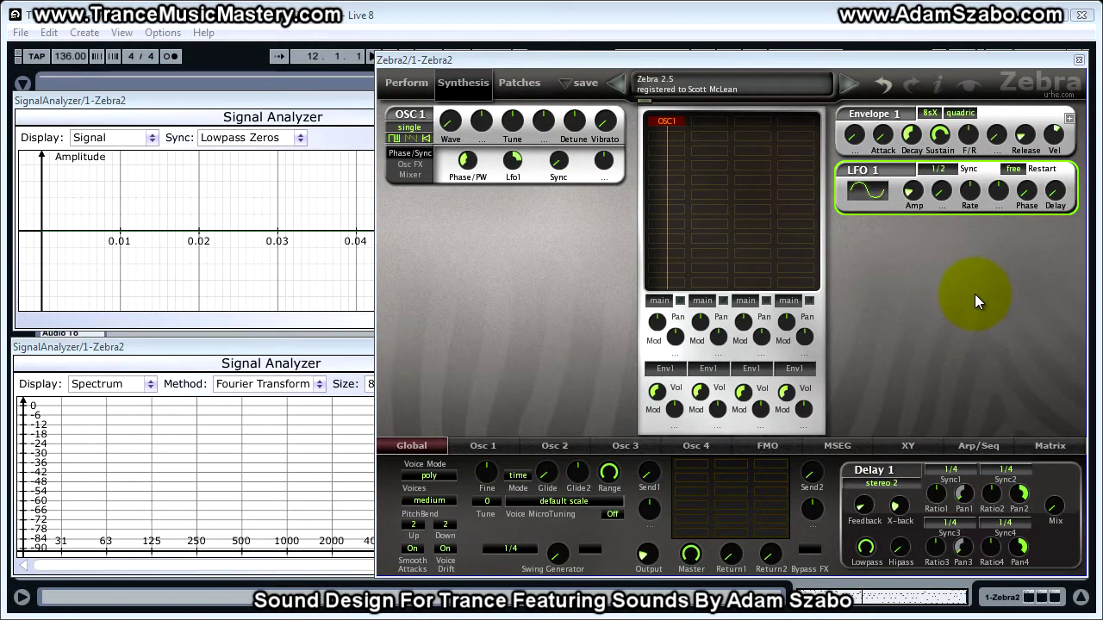
- Assign Lfo2 to modulate OSC 1's tune with a modulation depth of 5.00
click(546, 121)
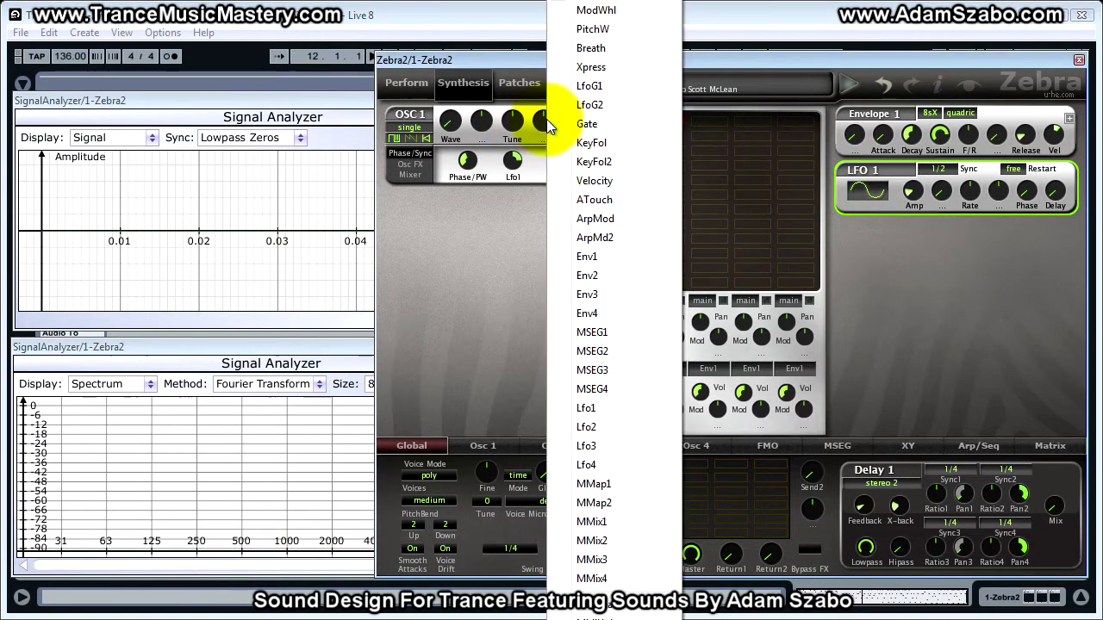
click(587, 427)
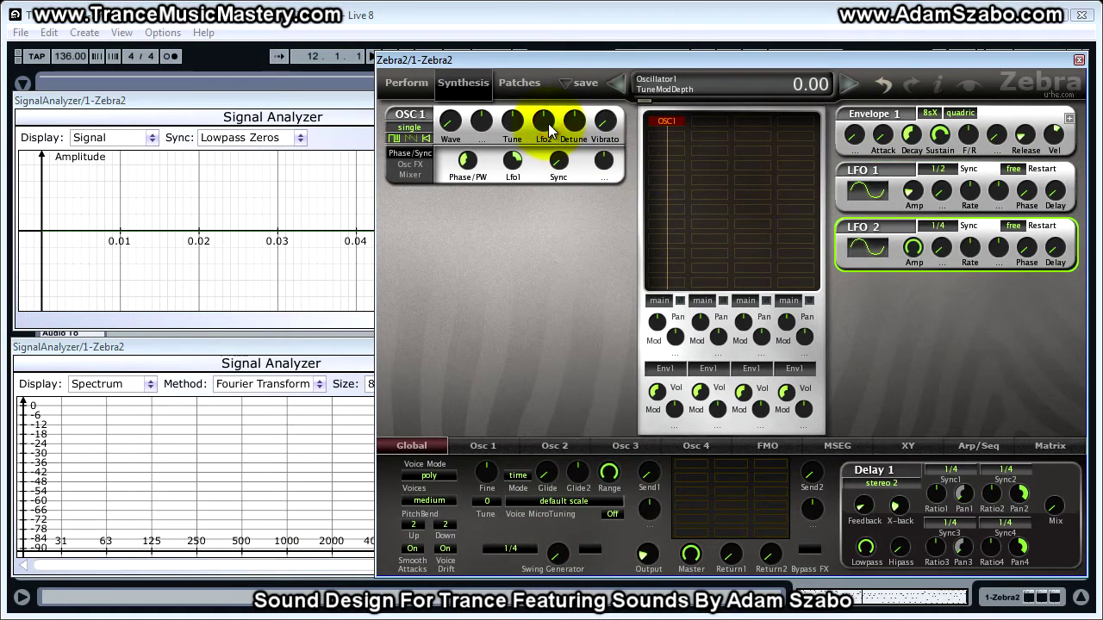
drag(549, 128, 551, 120)
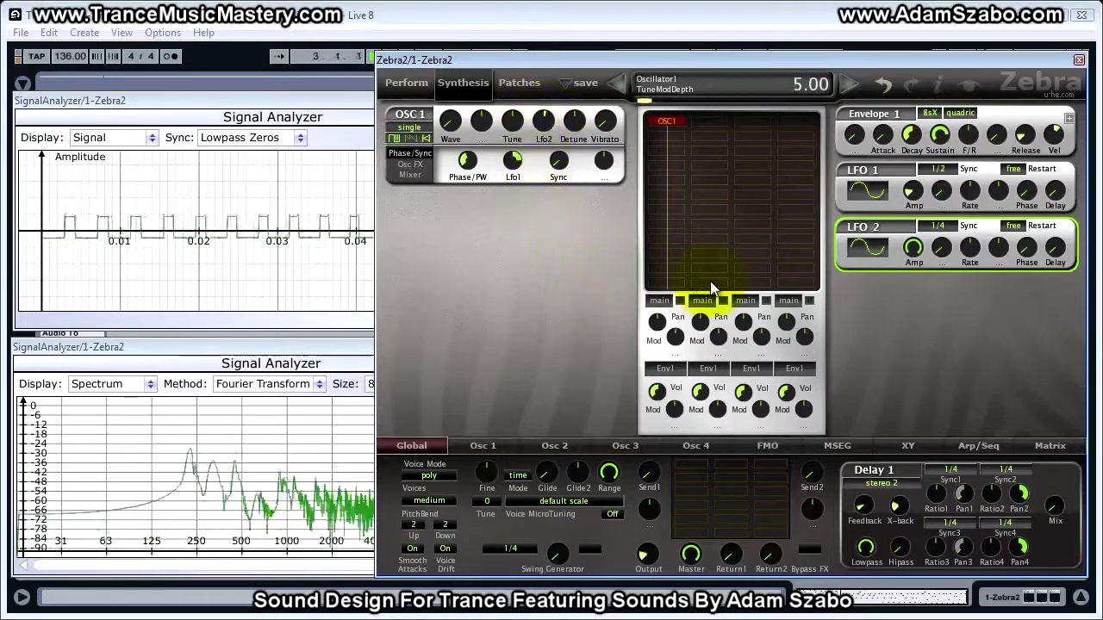
- Set LFO 2's sync to 1/16 and its waveform to triangle
click(941, 225)
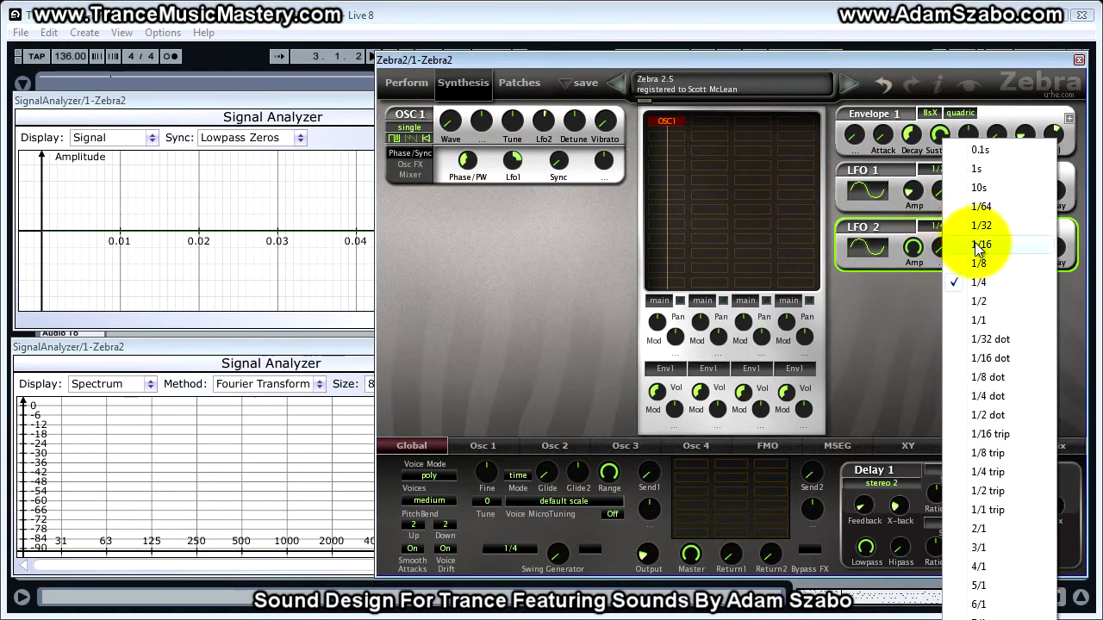
click(977, 247)
click(863, 249)
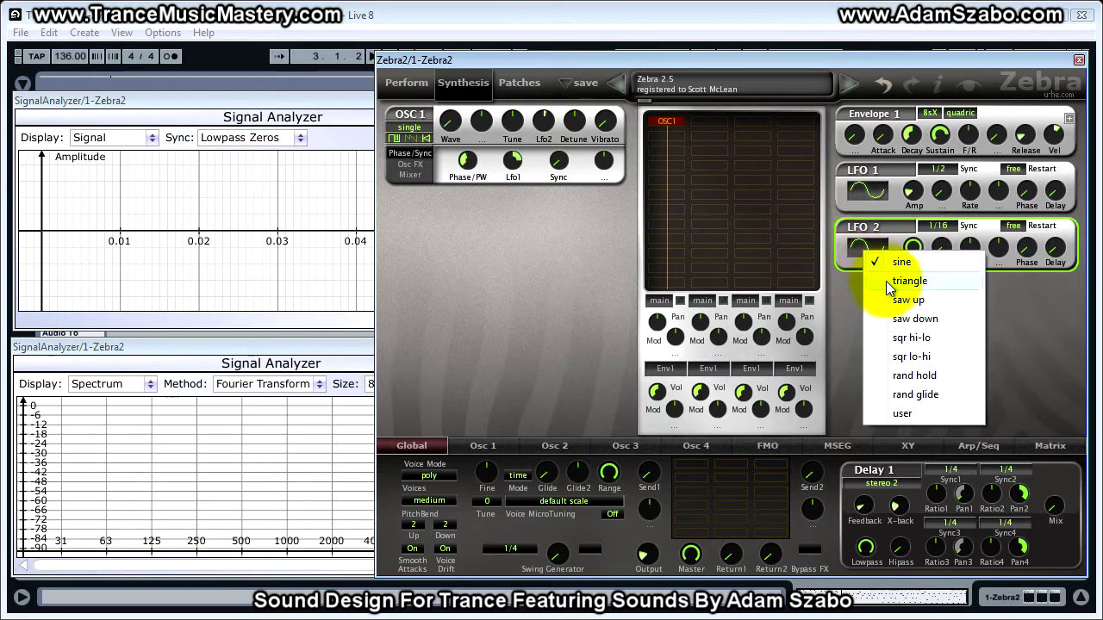
click(887, 283)
- Reduce LFO 2's amplitude to 5.00
click(912, 248)
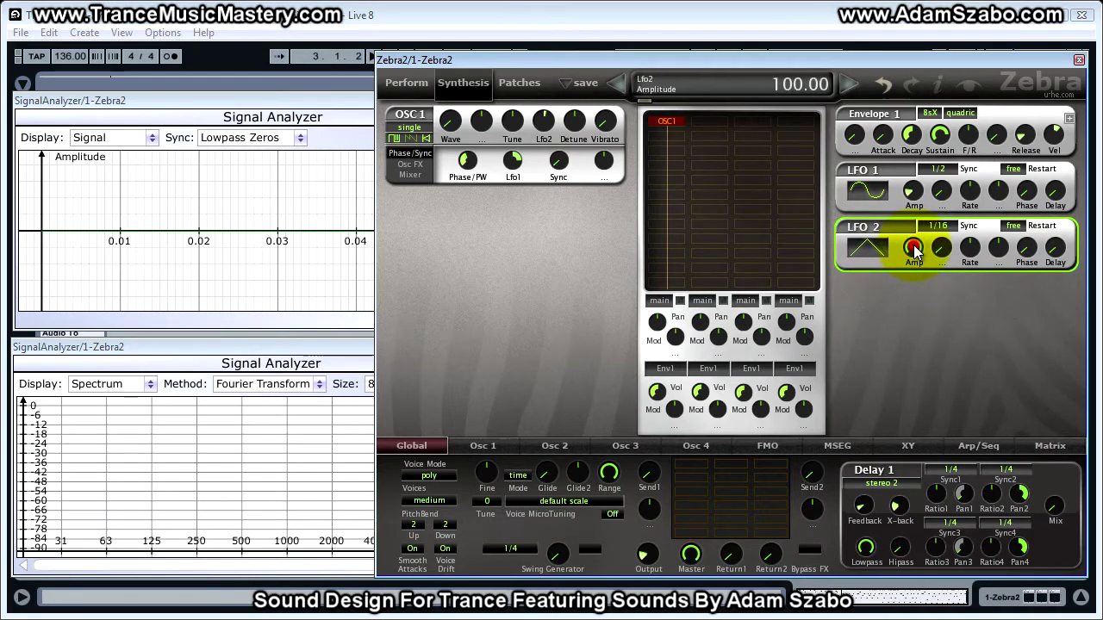
drag(916, 247, 915, 452)
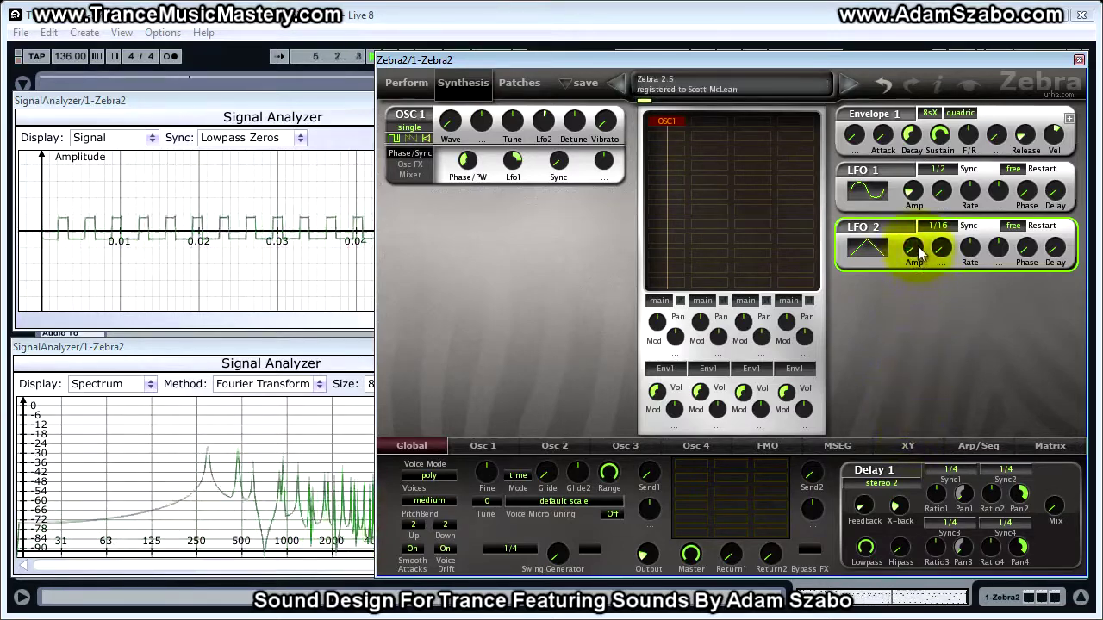
scroll(914, 249, up, 2)
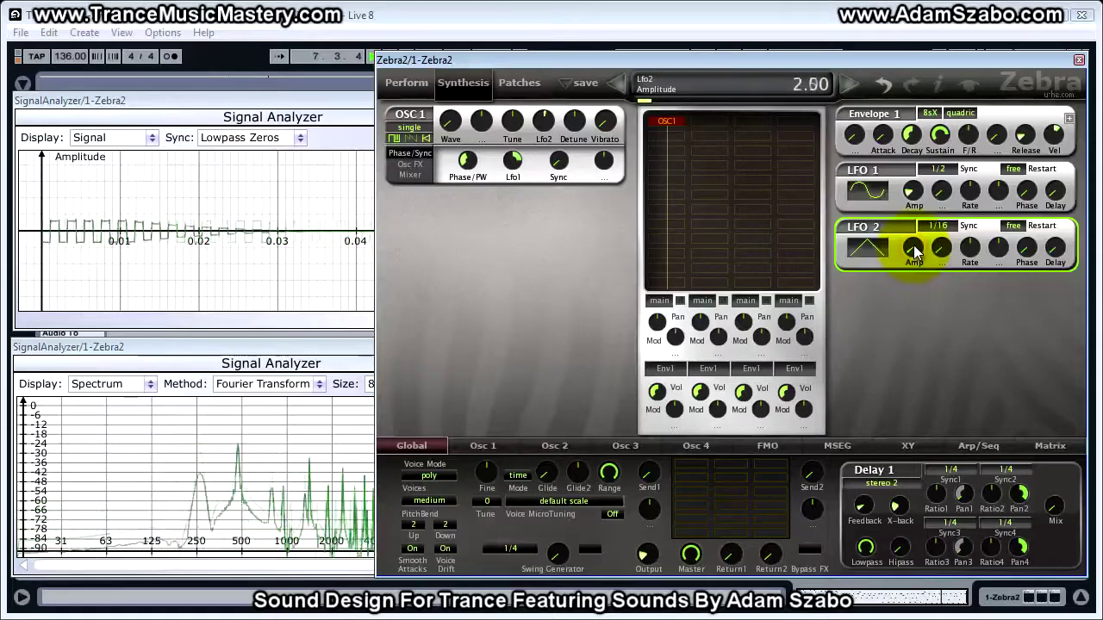
scroll(914, 249, up, 2)
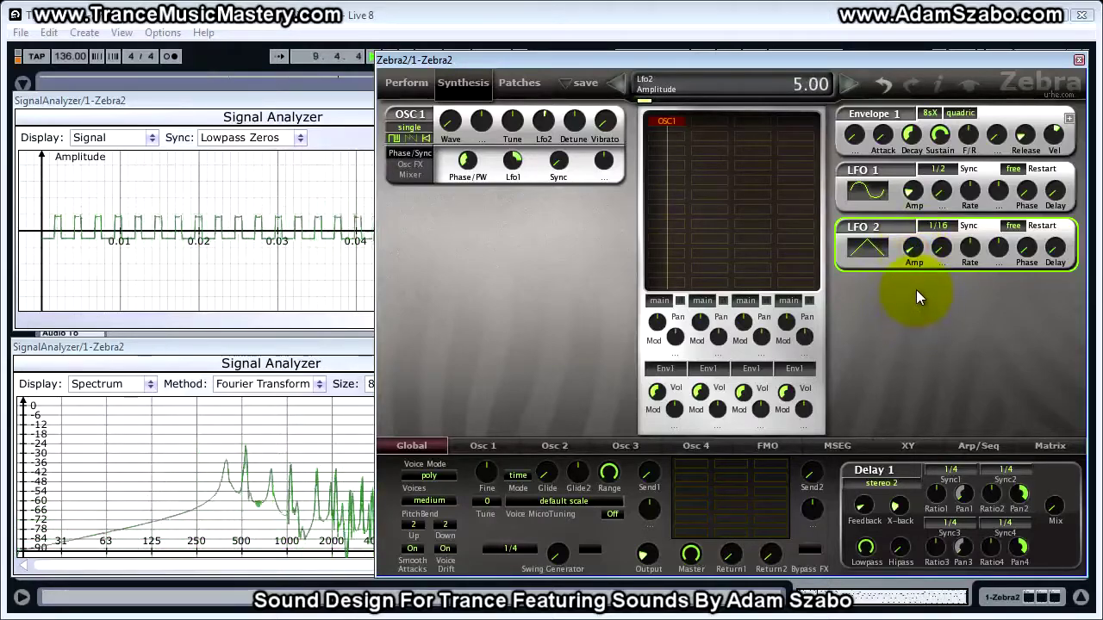
- Try the sine waveform on LFO 2 for comparison, and return it to triangle
click(864, 246)
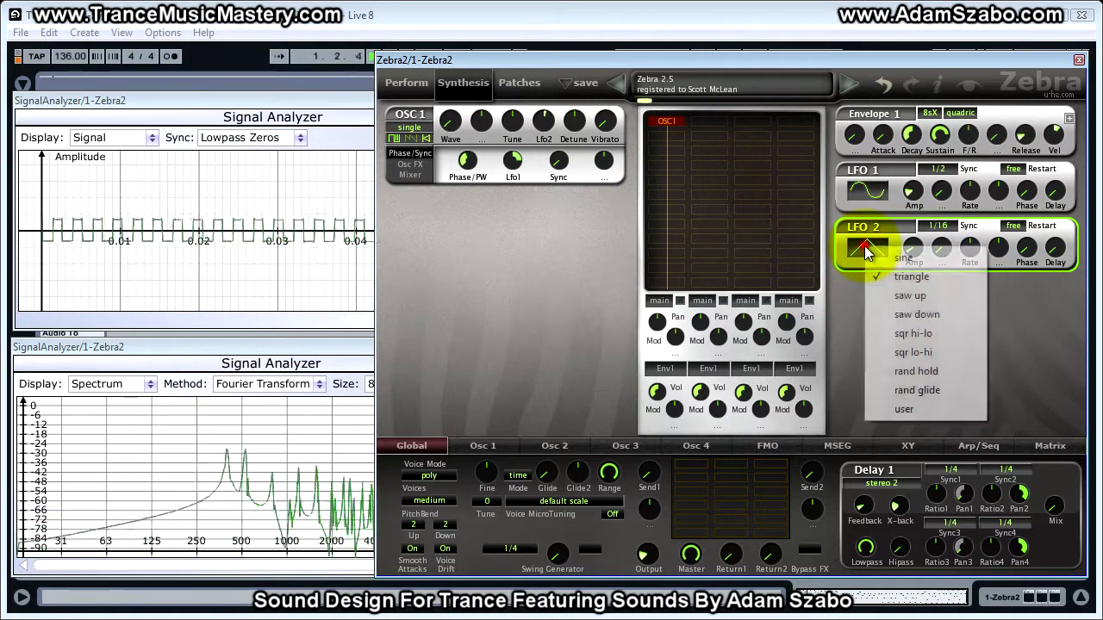
click(899, 256)
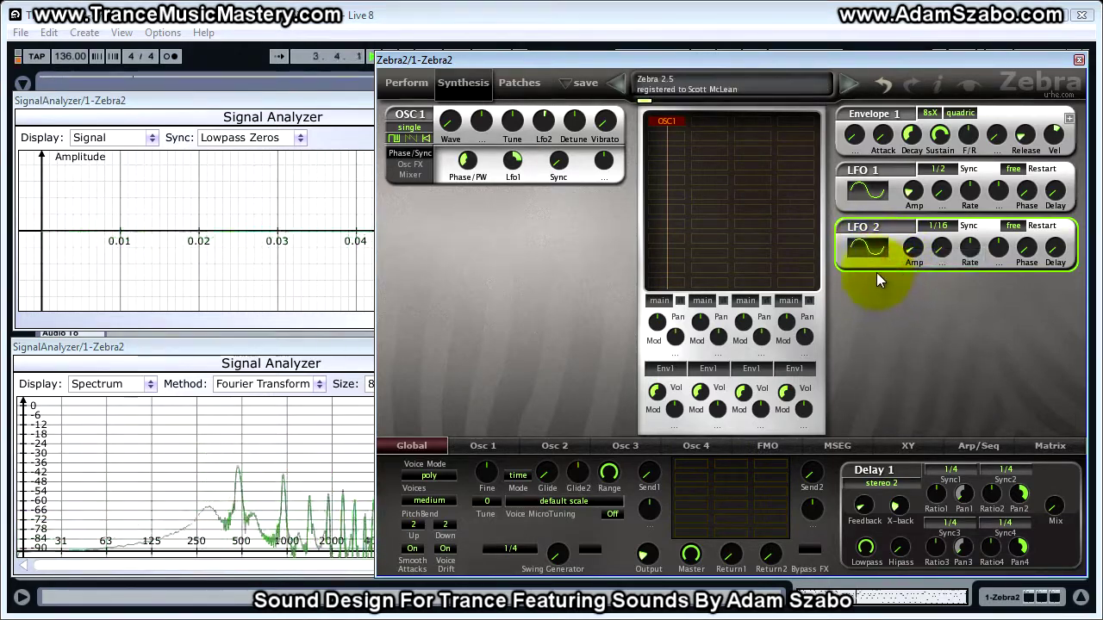
click(869, 250)
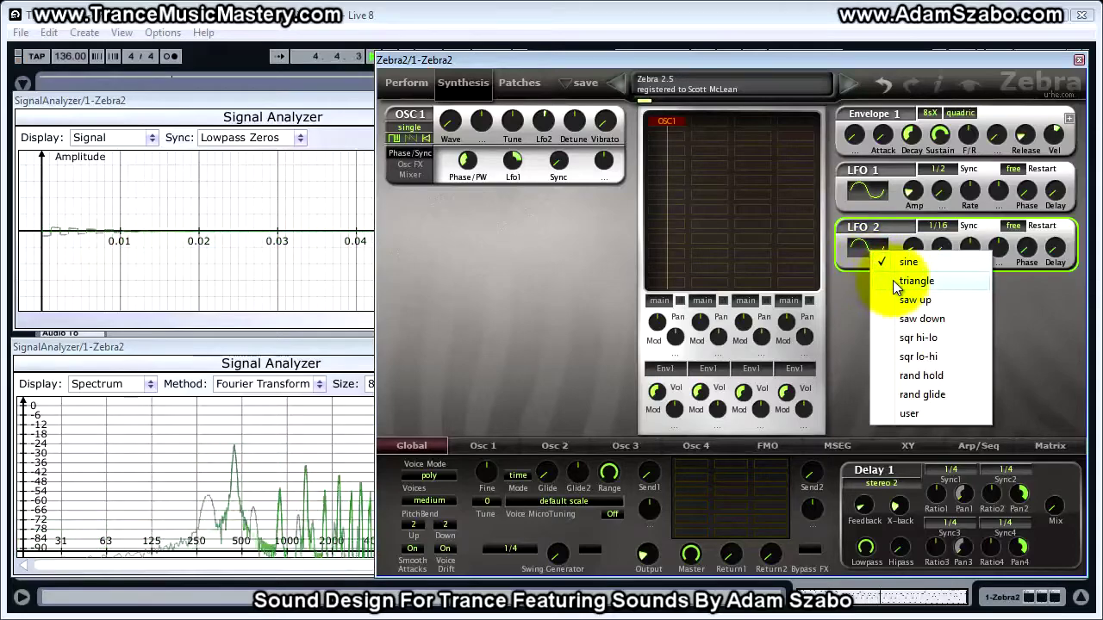
click(895, 282)
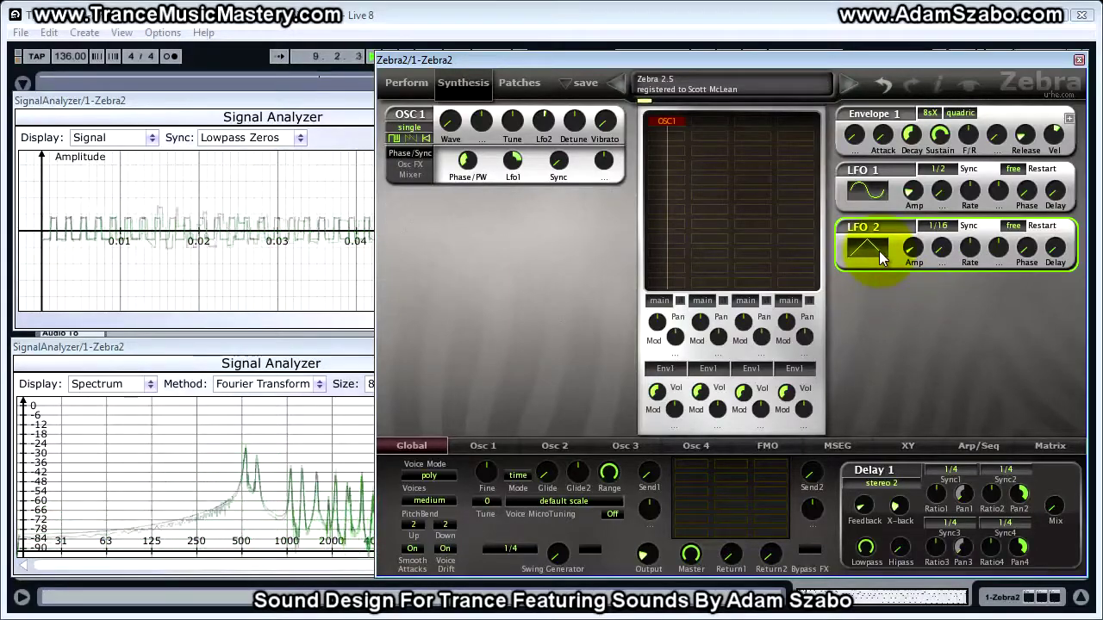
- Audition LFO 2 sync rates of 1/4, 1/8, 1/16 and 1/32, and return the rate to 1/16
click(938, 227)
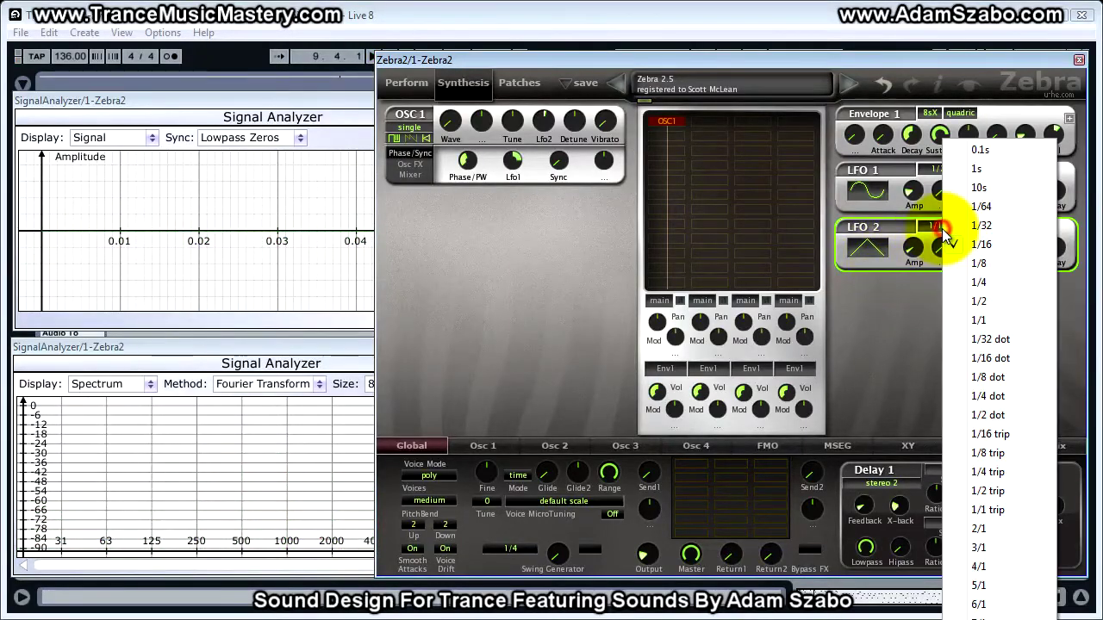
click(979, 283)
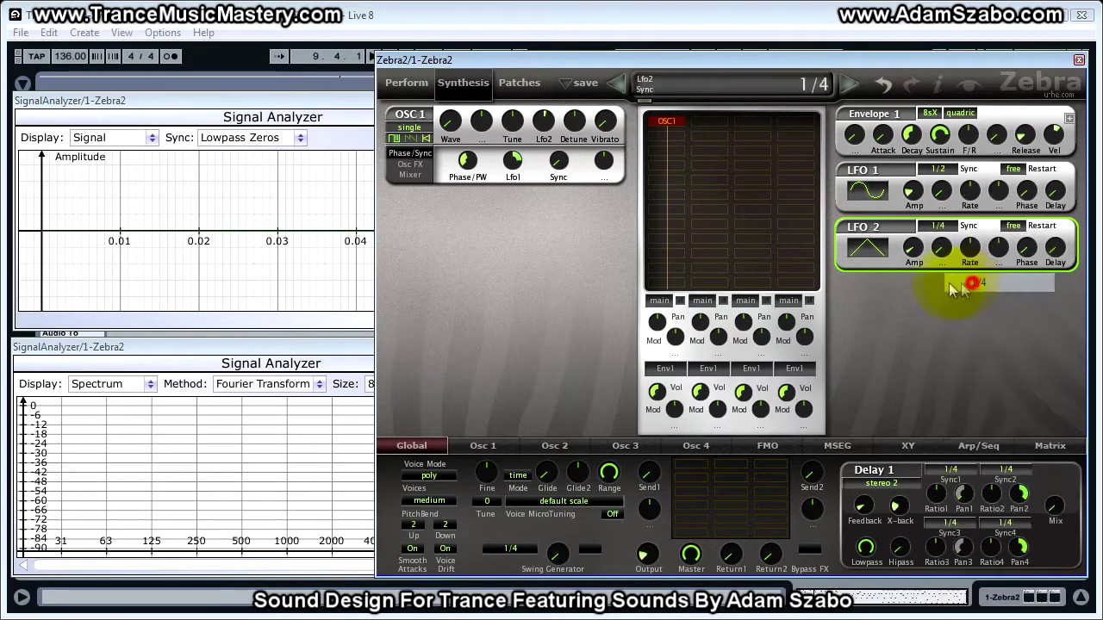
click(947, 224)
click(987, 265)
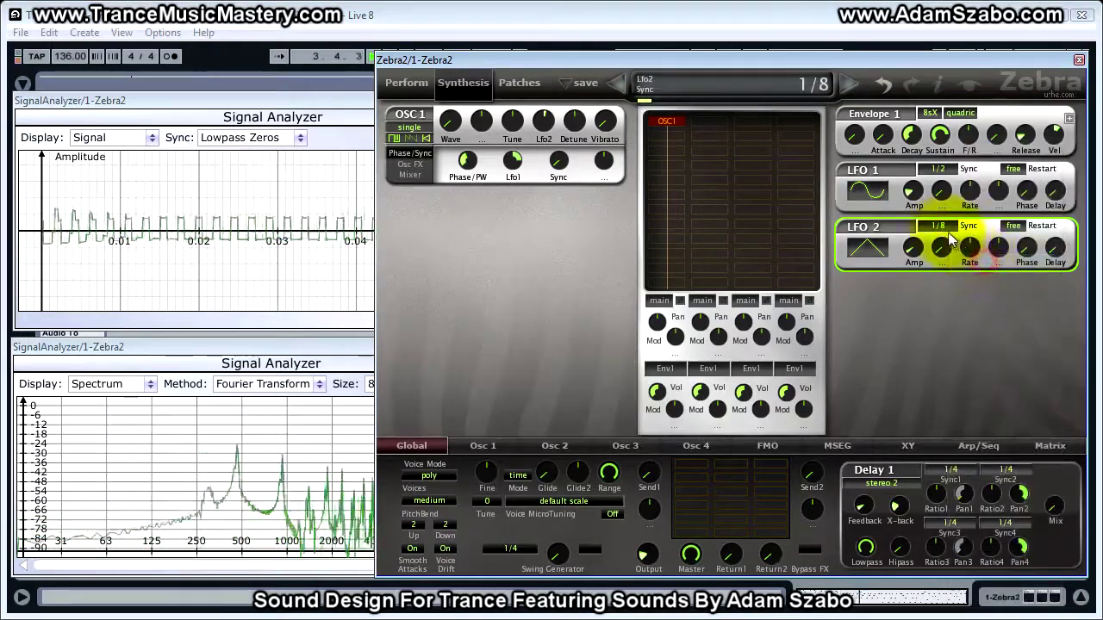
click(945, 227)
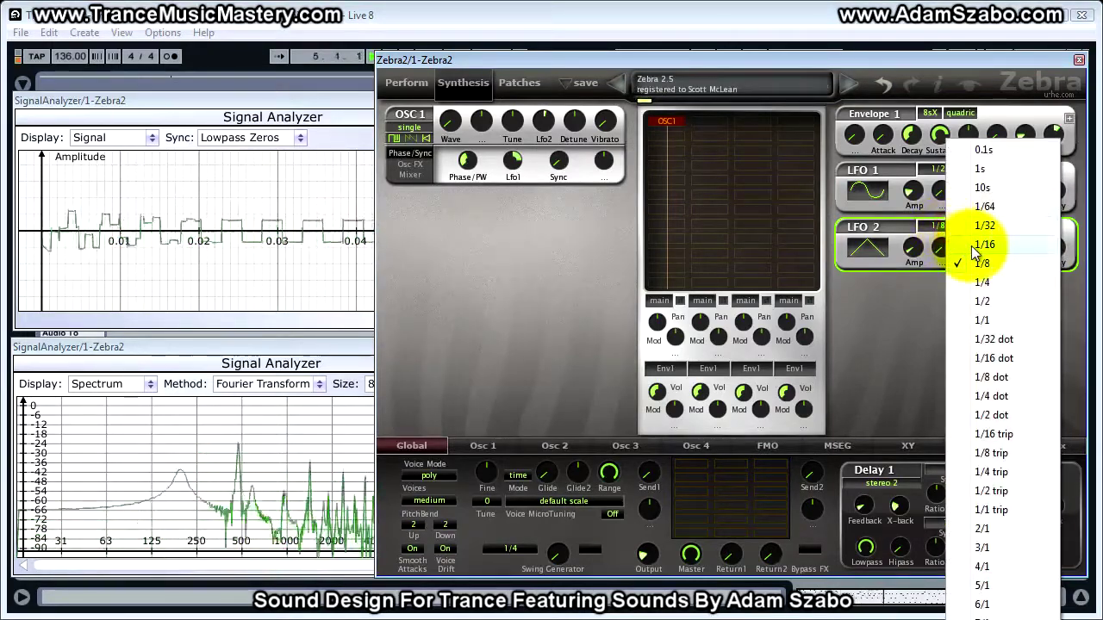
click(983, 245)
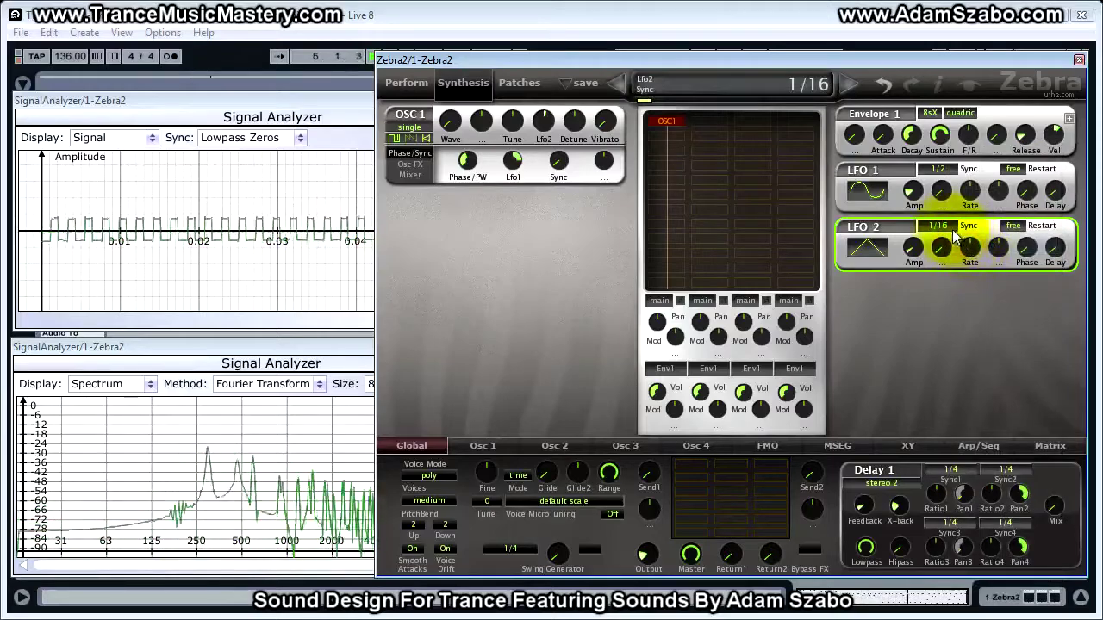
click(948, 227)
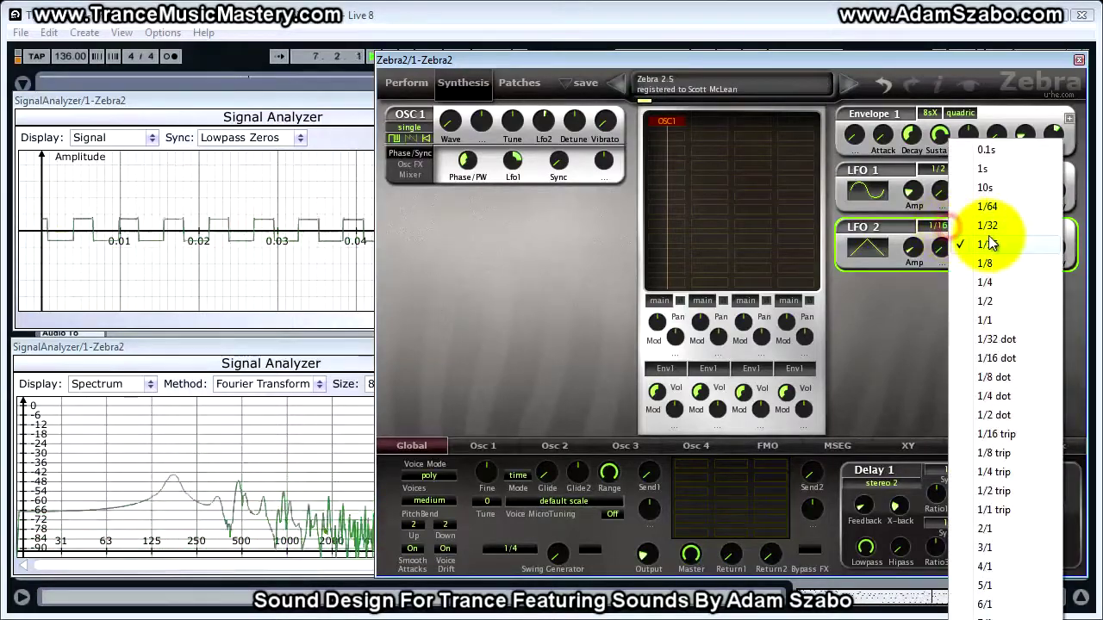
click(989, 227)
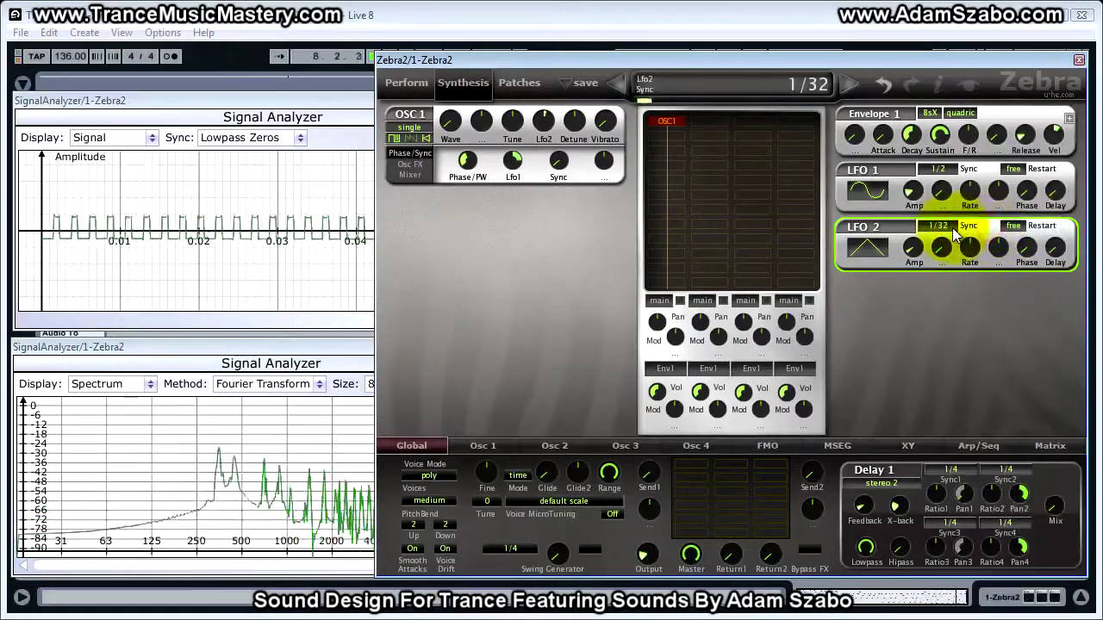
click(952, 227)
click(993, 246)
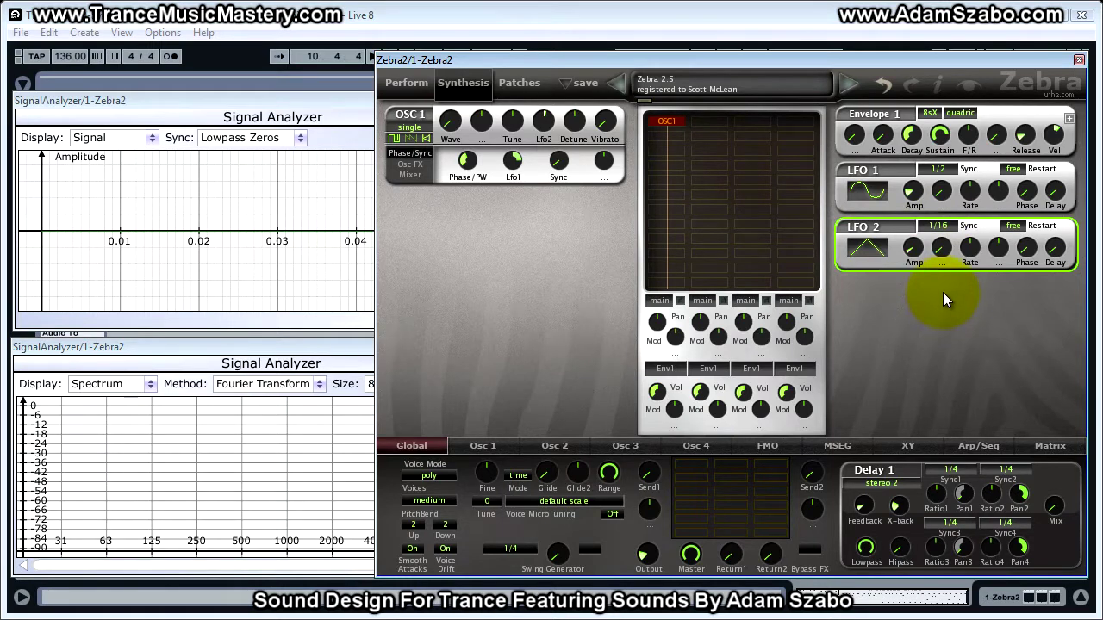
- Add OSC 2 directly below OSC 1 in the first column of the module grid
click(670, 135)
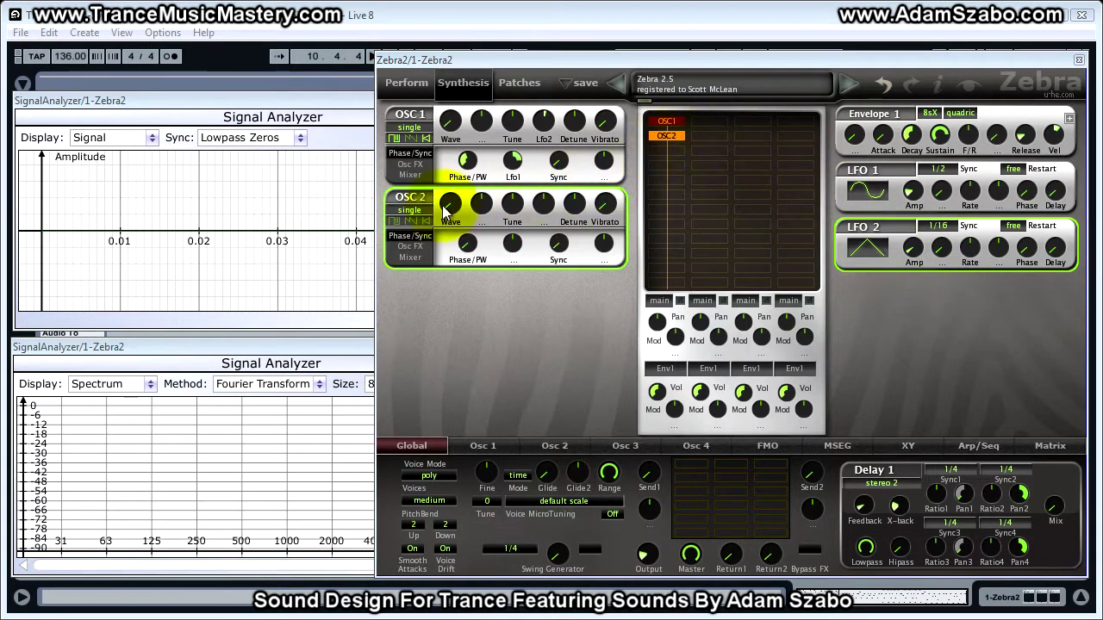
- Switch OSC 2 to quad mode and raise its detune to 7.00 during playback
click(409, 209)
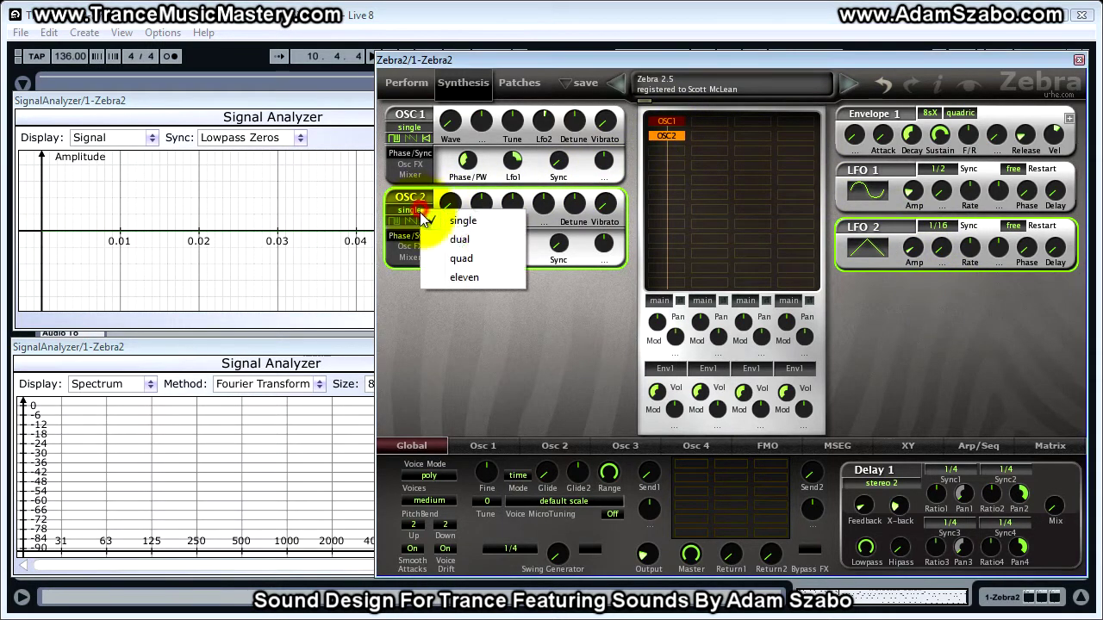
click(461, 258)
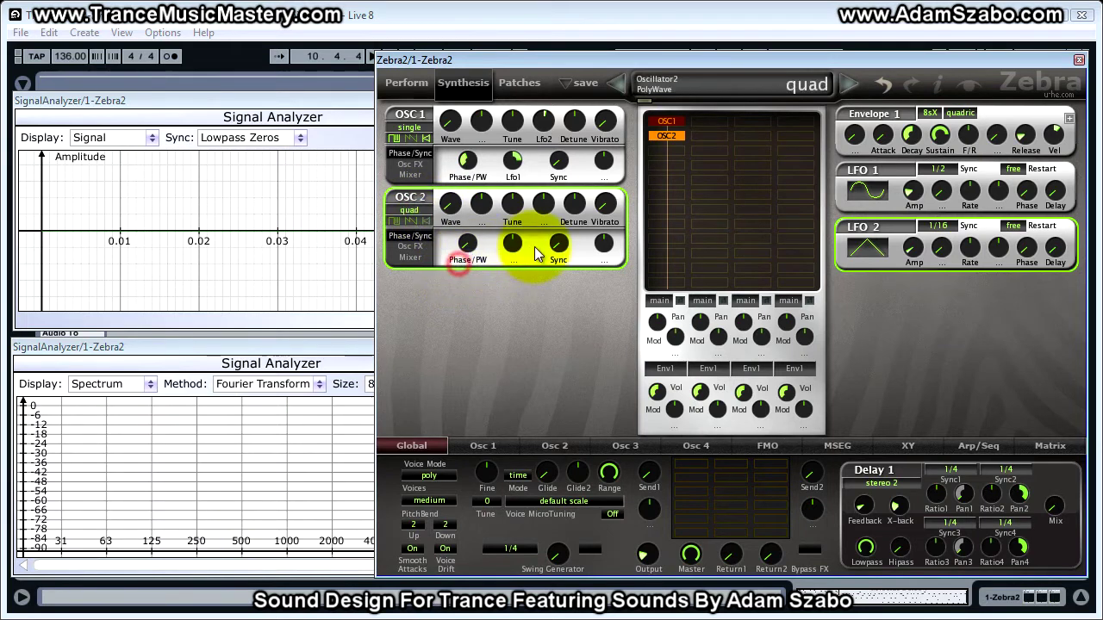
click(579, 216)
scroll(579, 216, up, 4)
key(space)
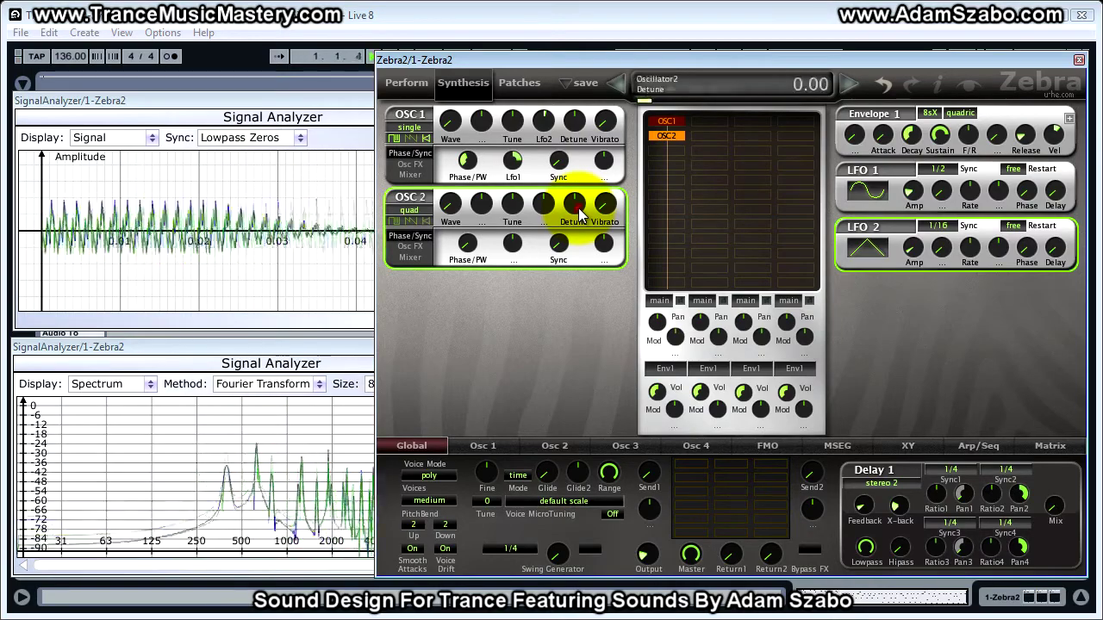
scroll(579, 209, up, 13)
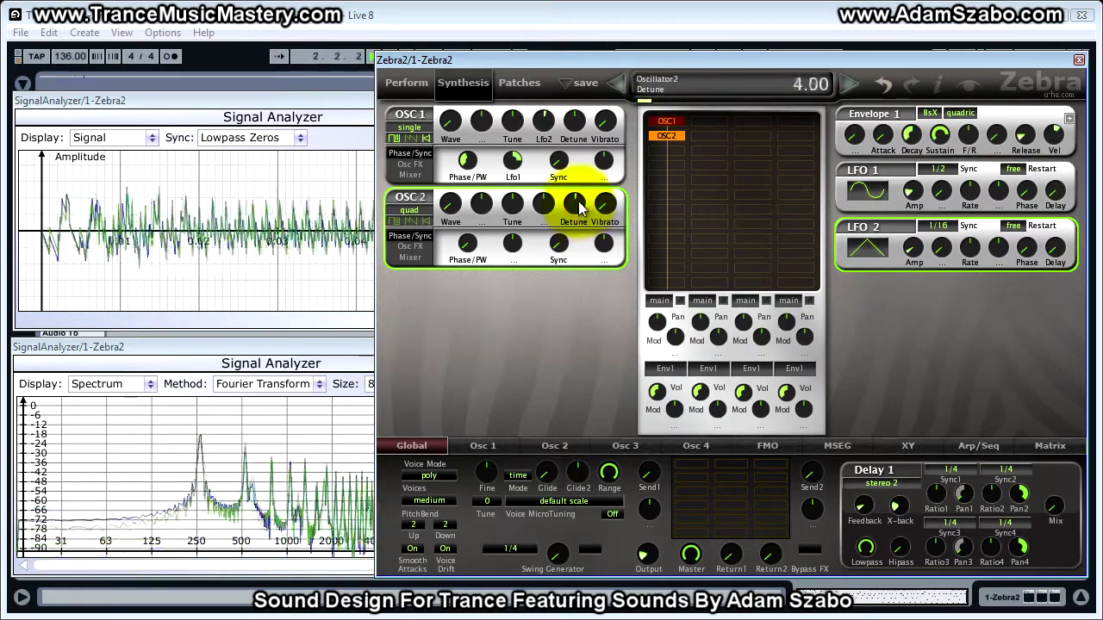
scroll(579, 202, down, 1)
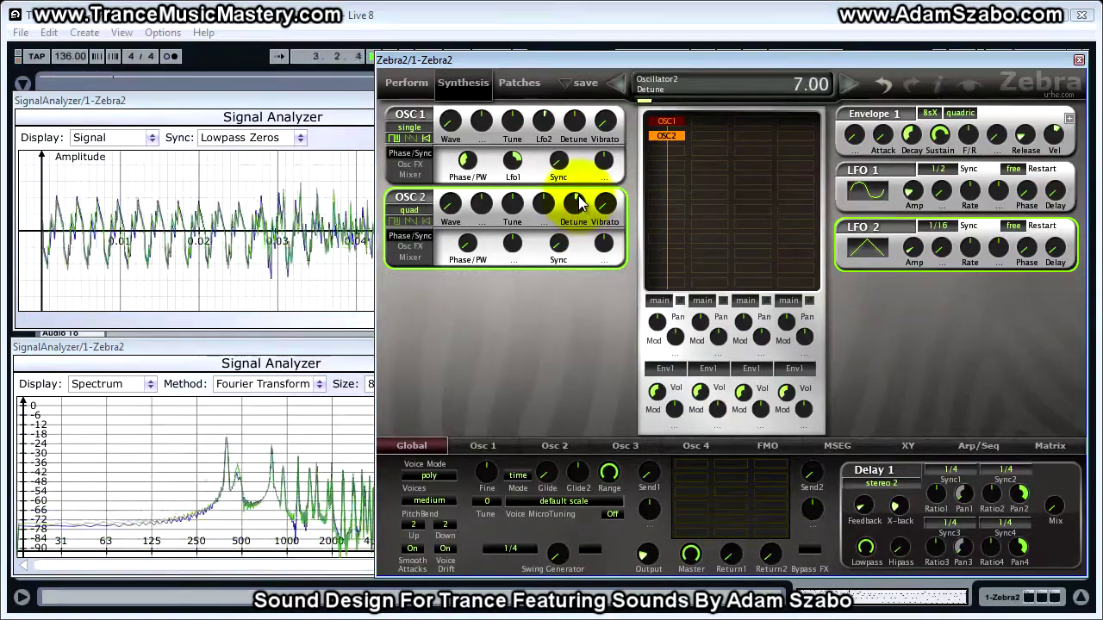
key(space)
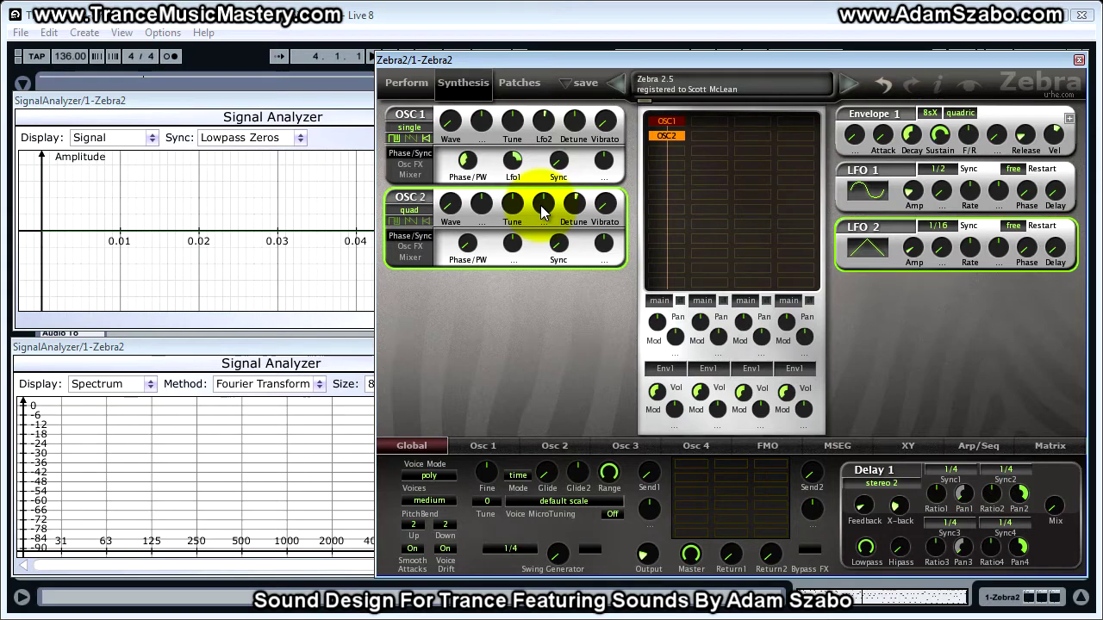
- Assign Lfo2 as OSC 2's tune modulation source and raise the modulation depth slightly
click(543, 211)
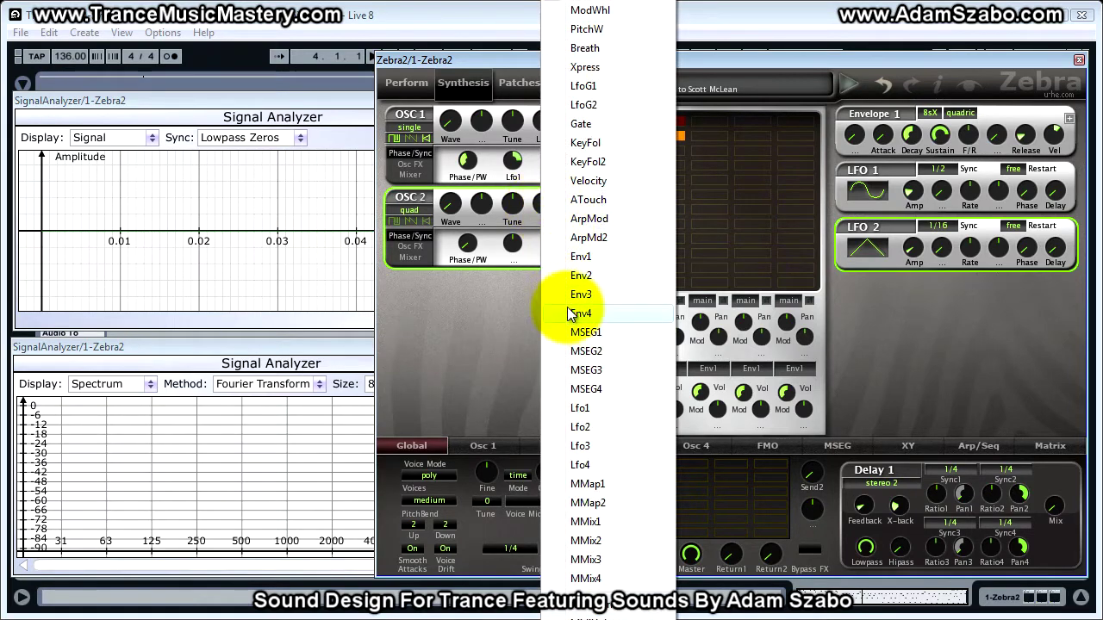
click(593, 426)
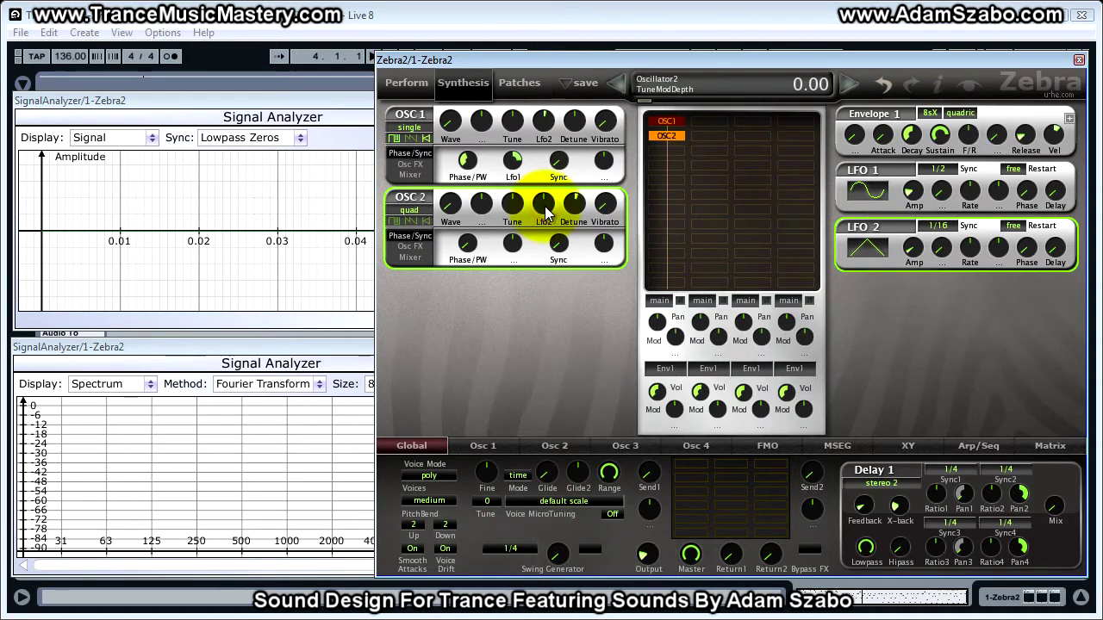
drag(546, 212, 546, 204)
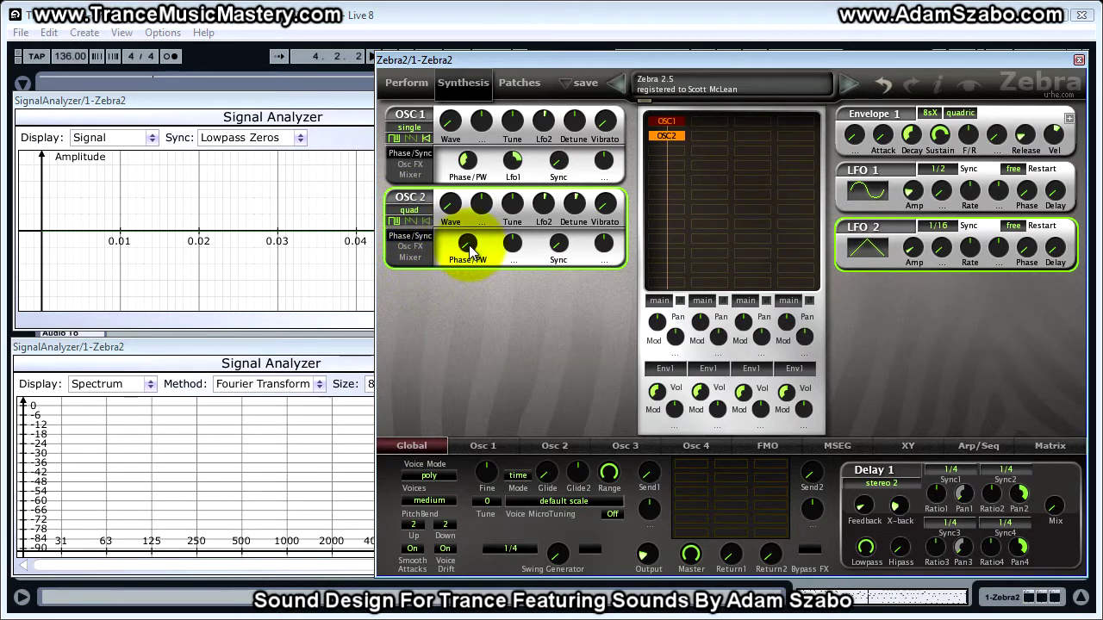
- Raise OSC 2's pulse width and modulate it with Lfo1 at a depth of 29.50
key(space)
drag(469, 244, 471, 142)
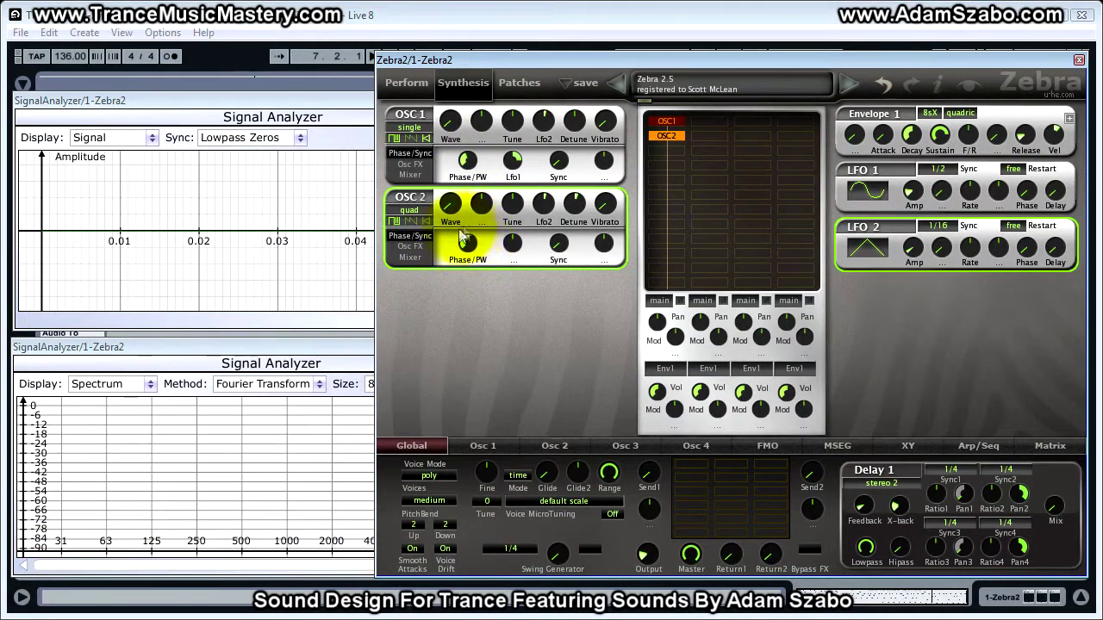
click(514, 251)
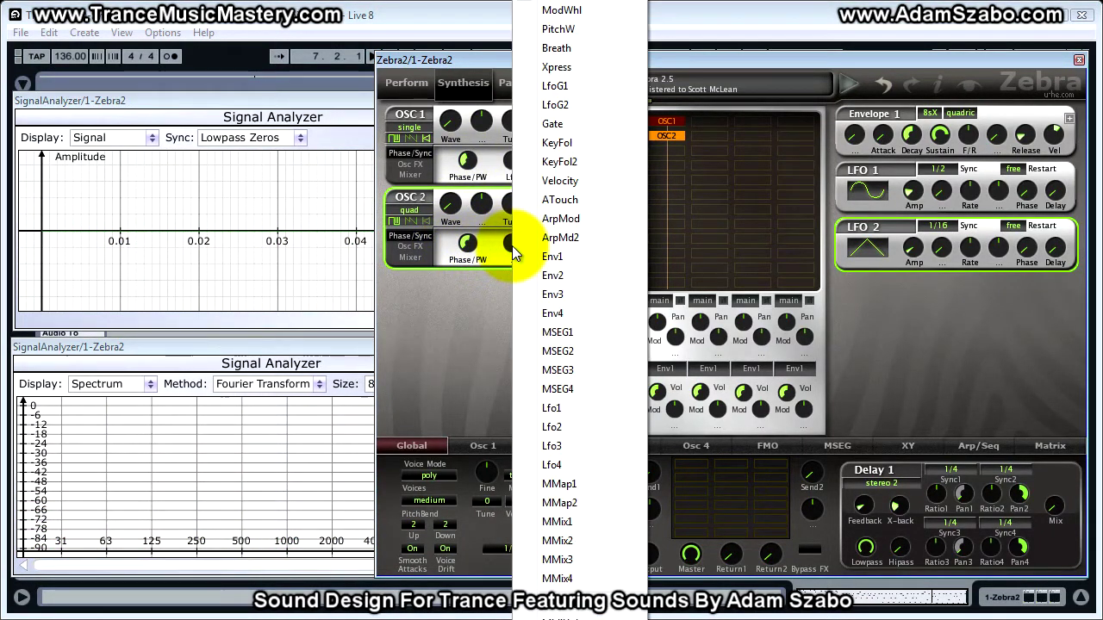
click(552, 408)
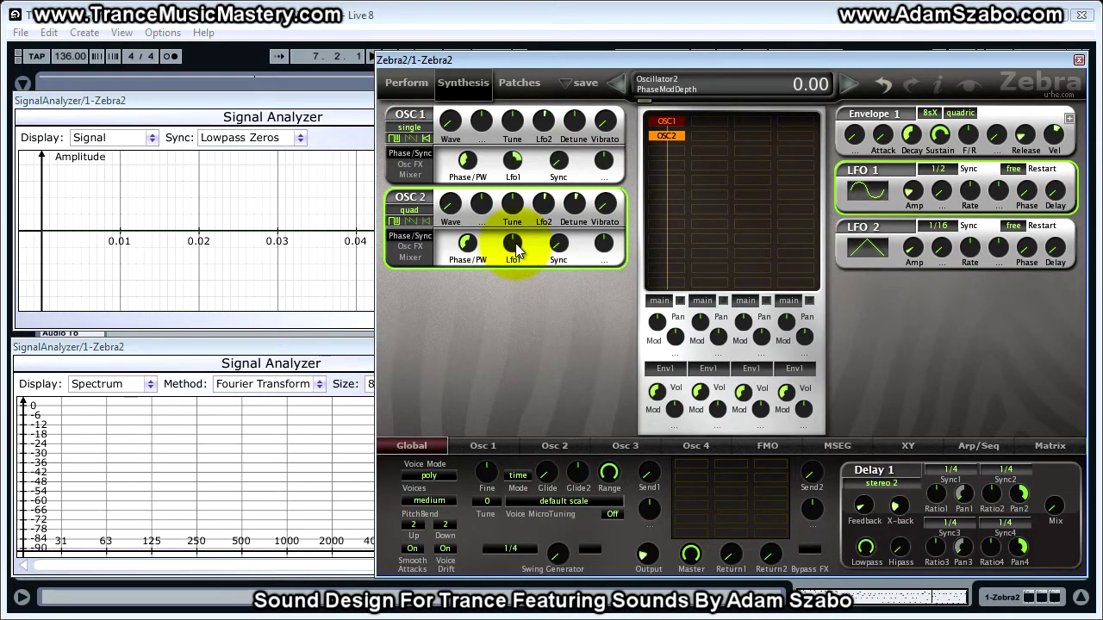
drag(515, 243, 517, 200)
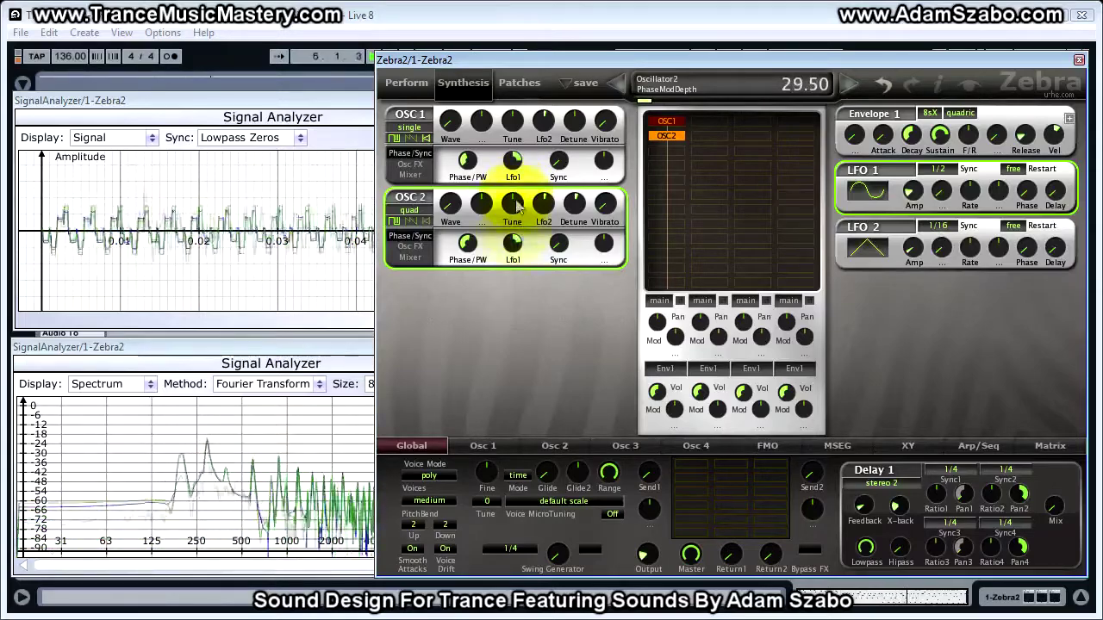
- Lower OSC 2's volume slightly in its mixer settings
click(410, 256)
click(515, 249)
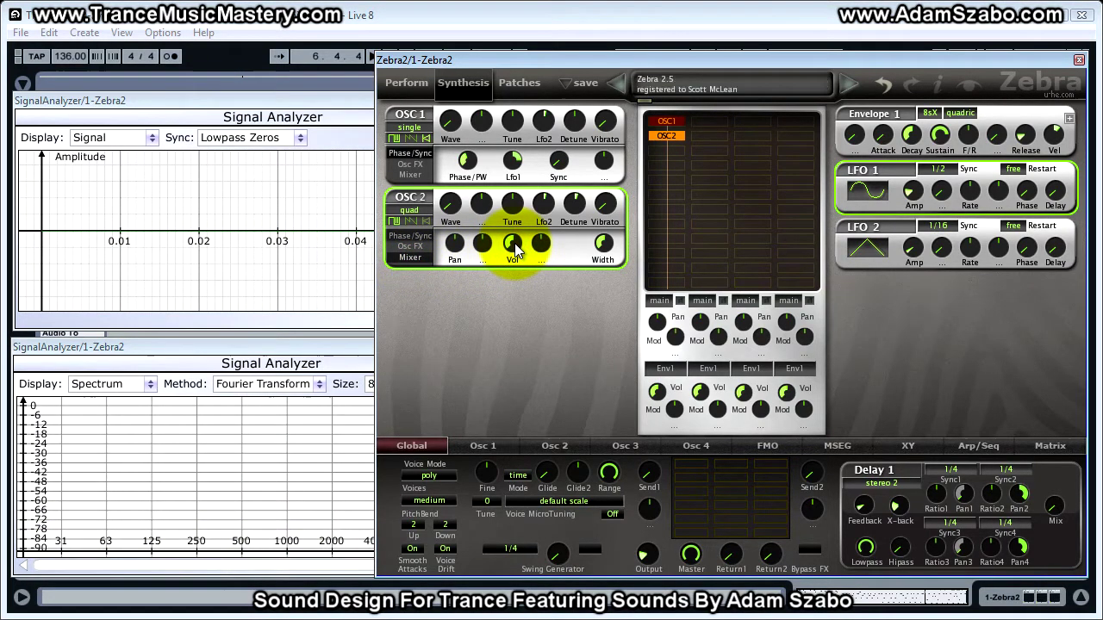
drag(515, 249, 512, 266)
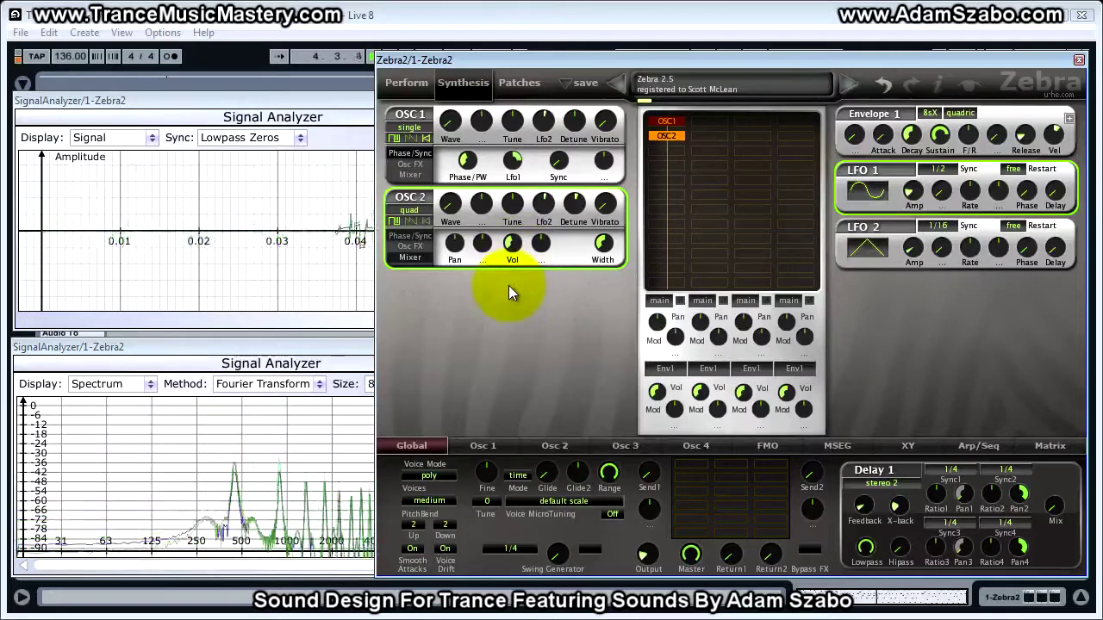
- Set the Normalize amount of OSC 1's waveform to 10.00 during playback
click(543, 446)
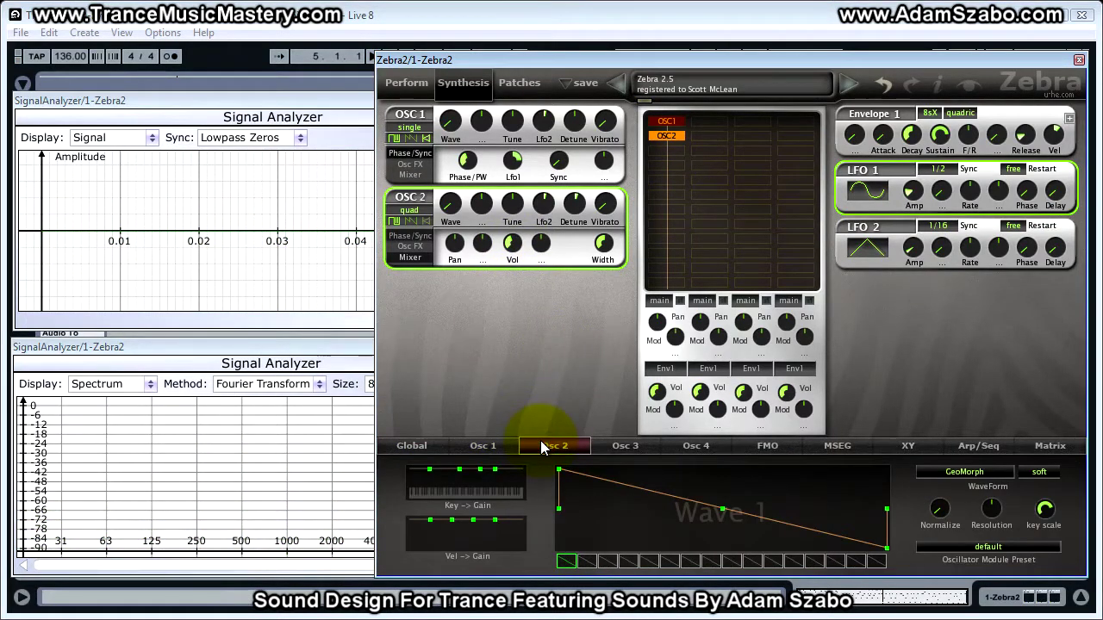
click(489, 446)
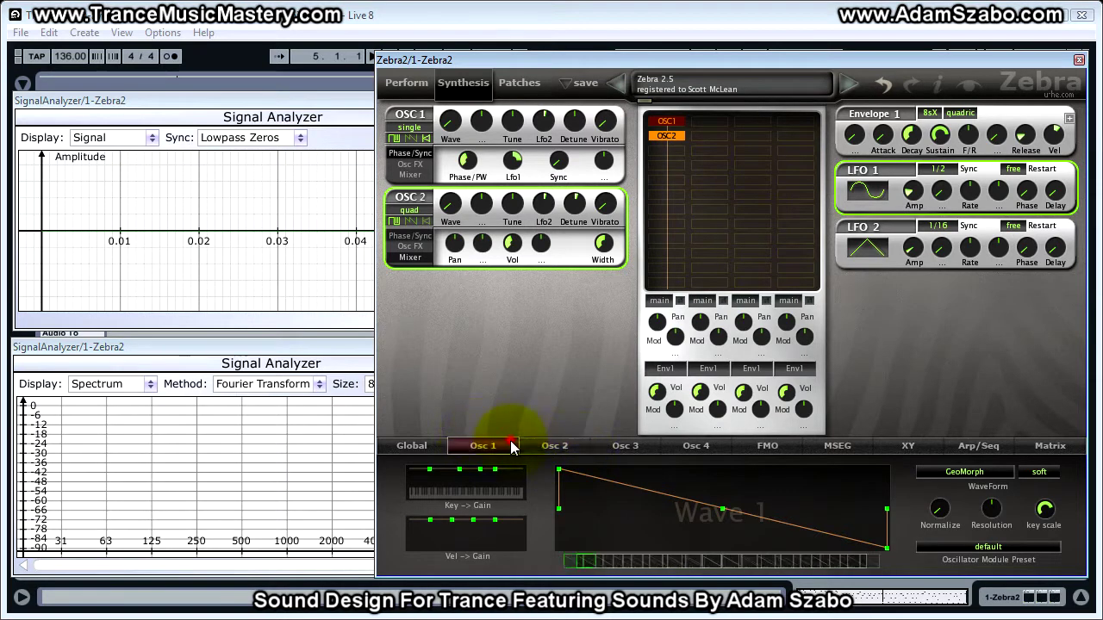
click(539, 447)
click(483, 445)
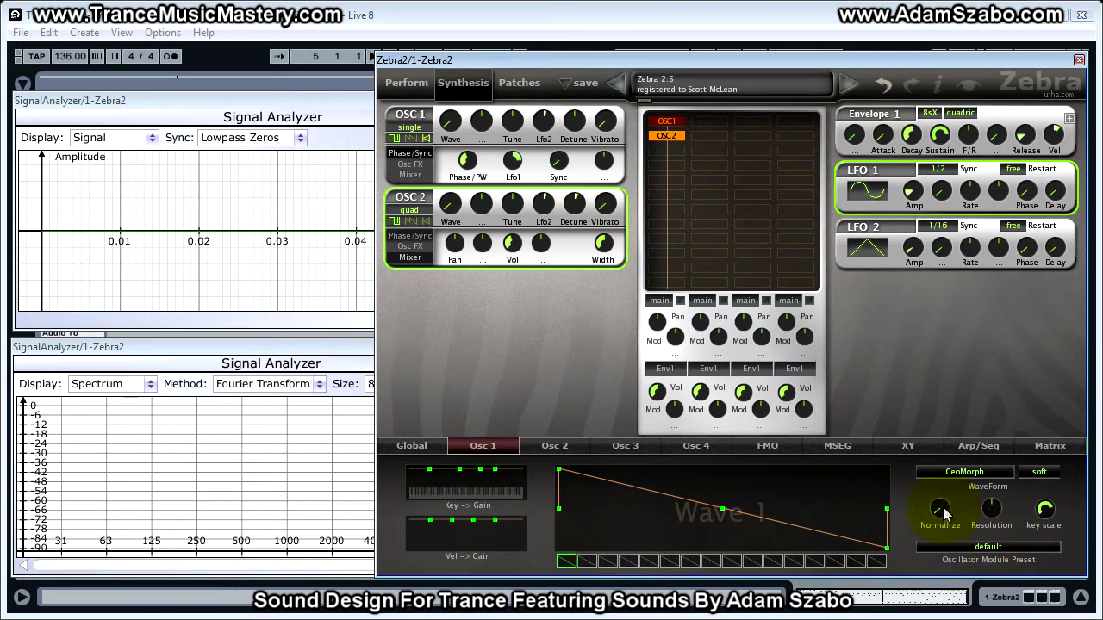
mouse_move(938, 516)
mouse_down()
mouse_move(938, 528)
mouse_move(944, 508)
mouse_up()
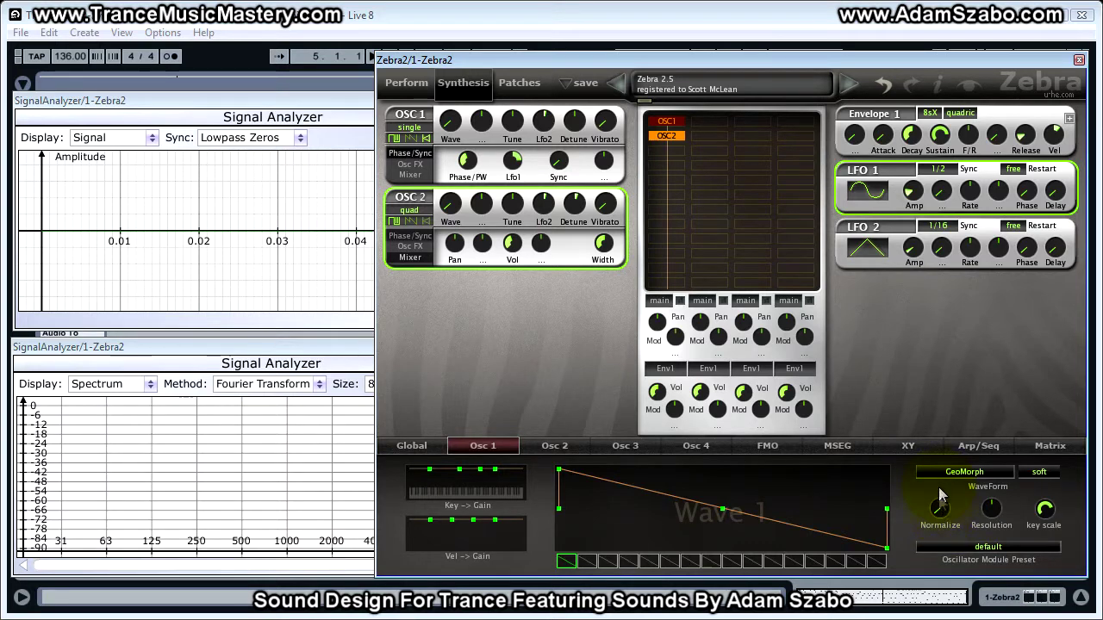
click(943, 511)
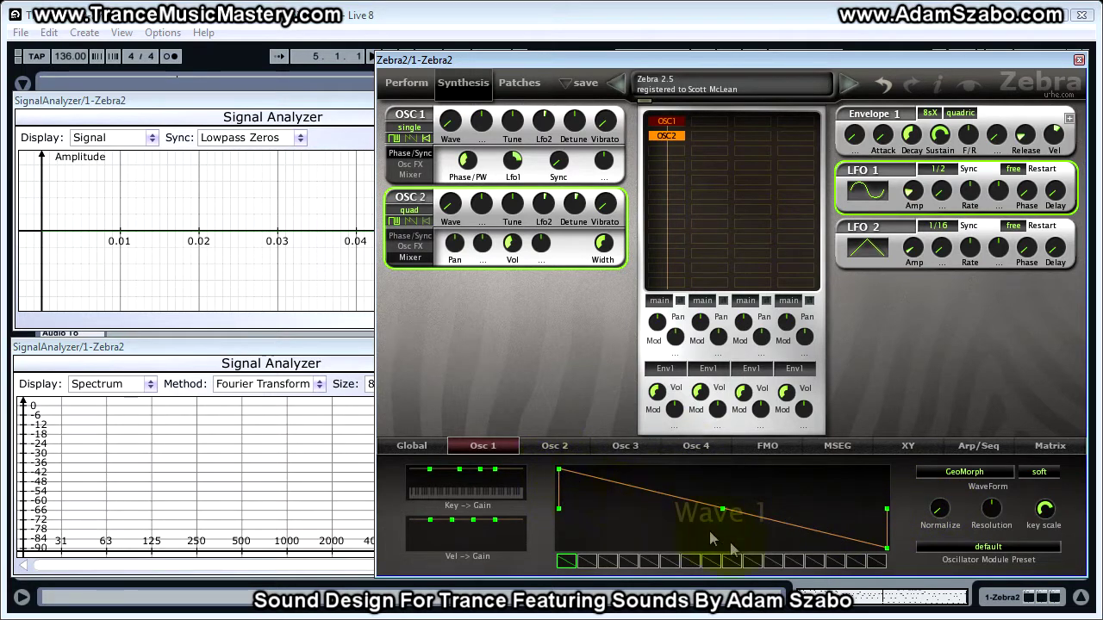
mouse_move(941, 513)
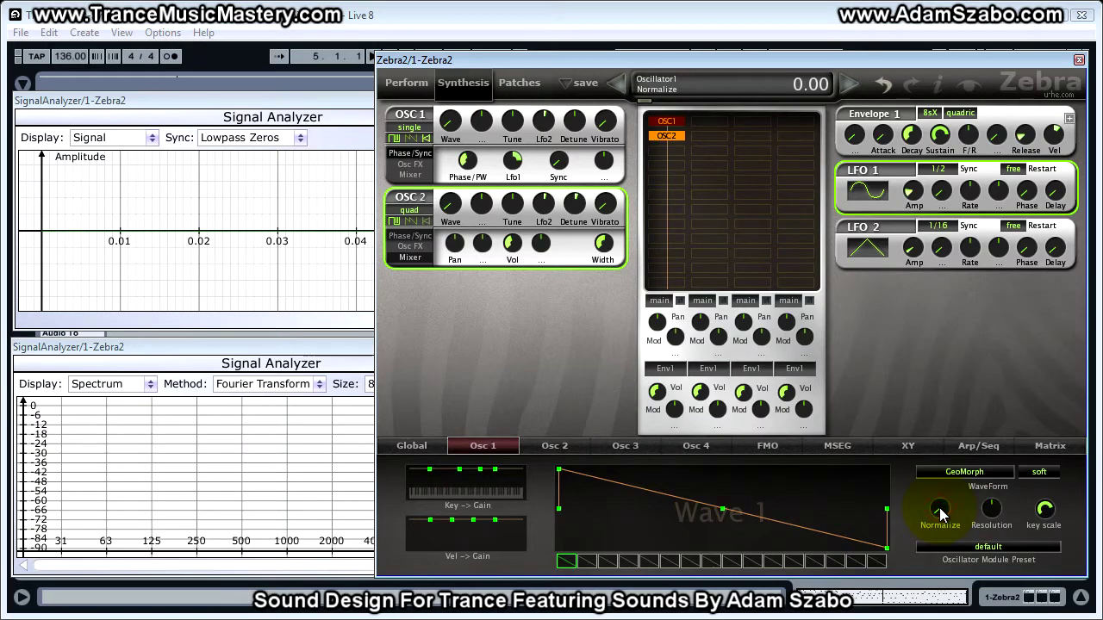
key(space)
drag(941, 515, 938, 490)
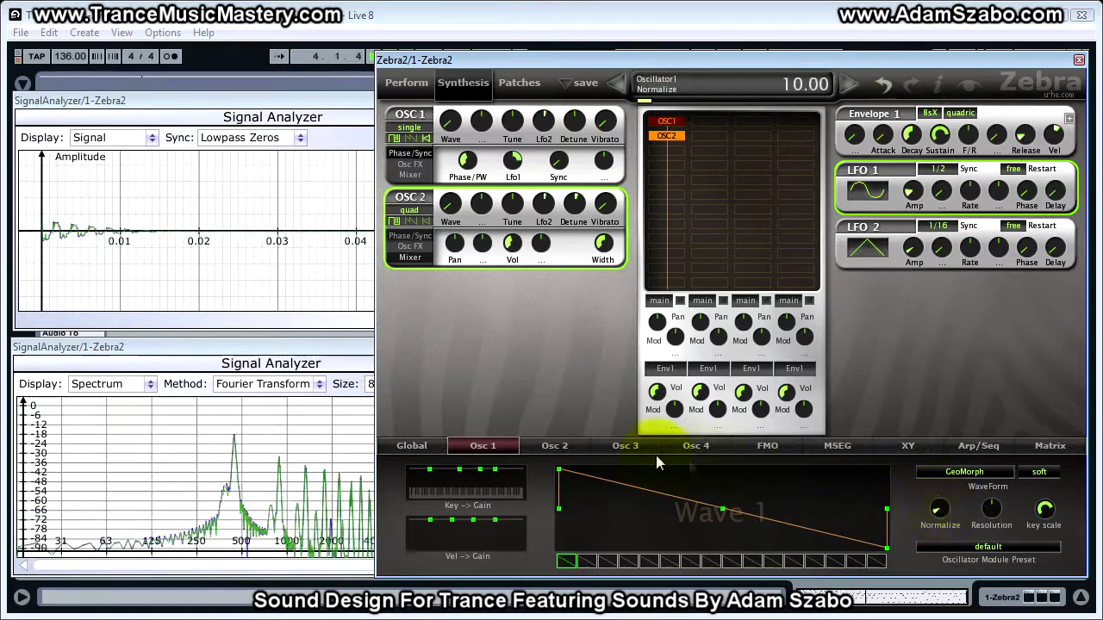
- Raise the Normalize amount of OSC 2's waveform during playback
click(571, 444)
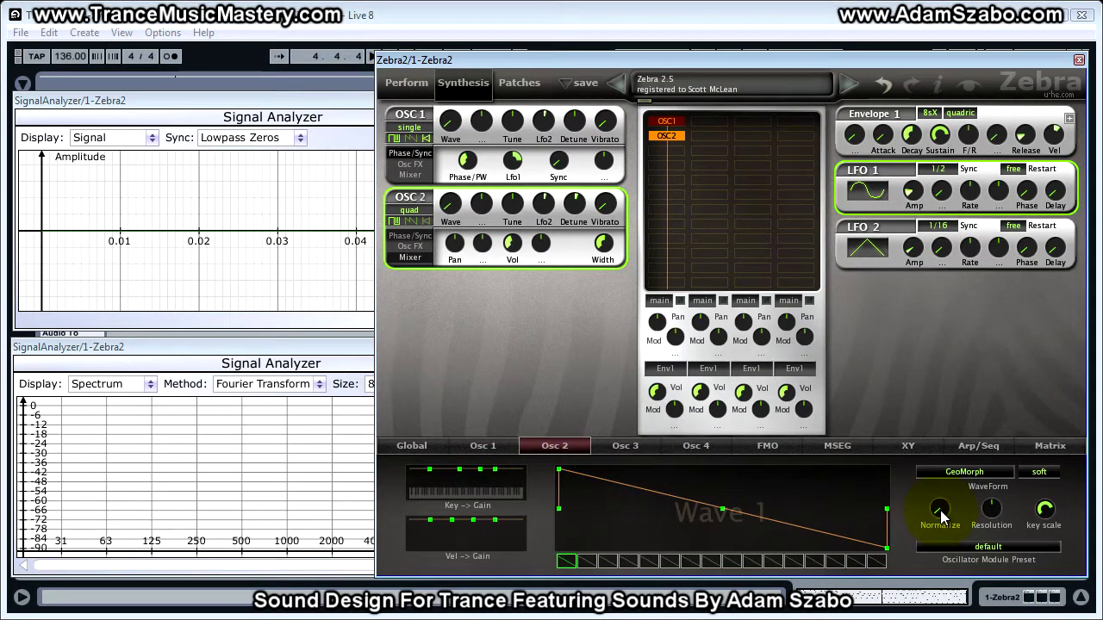
key(space)
drag(944, 515, 944, 454)
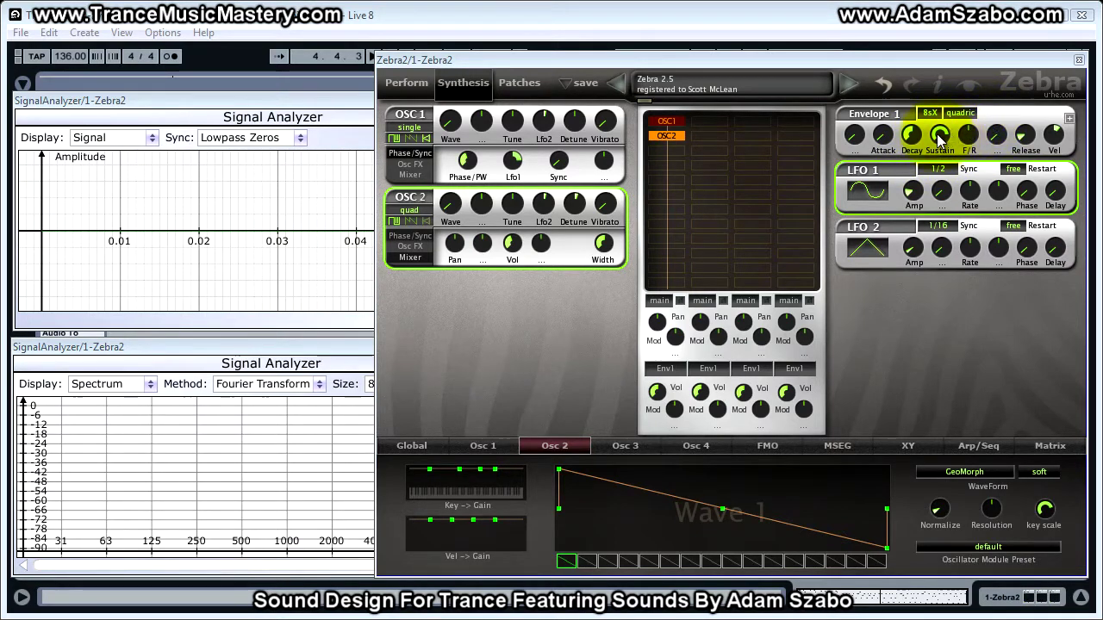
- Set Envelope 1's velocity sensitivity to 0.00 and its release to 23.00
click(1055, 136)
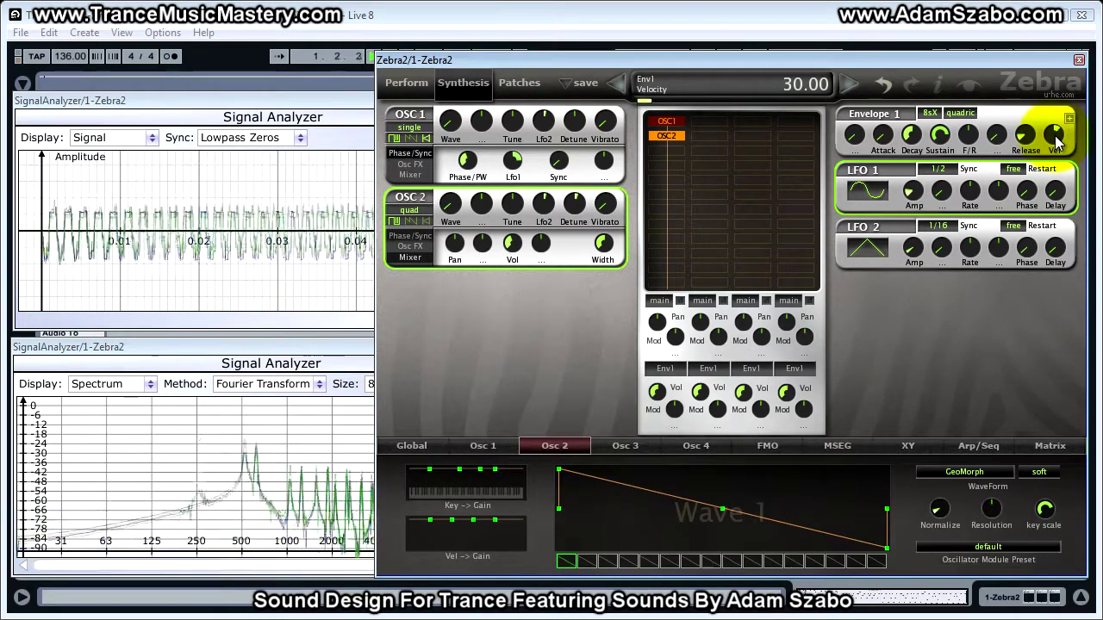
drag(1055, 135, 1057, 152)
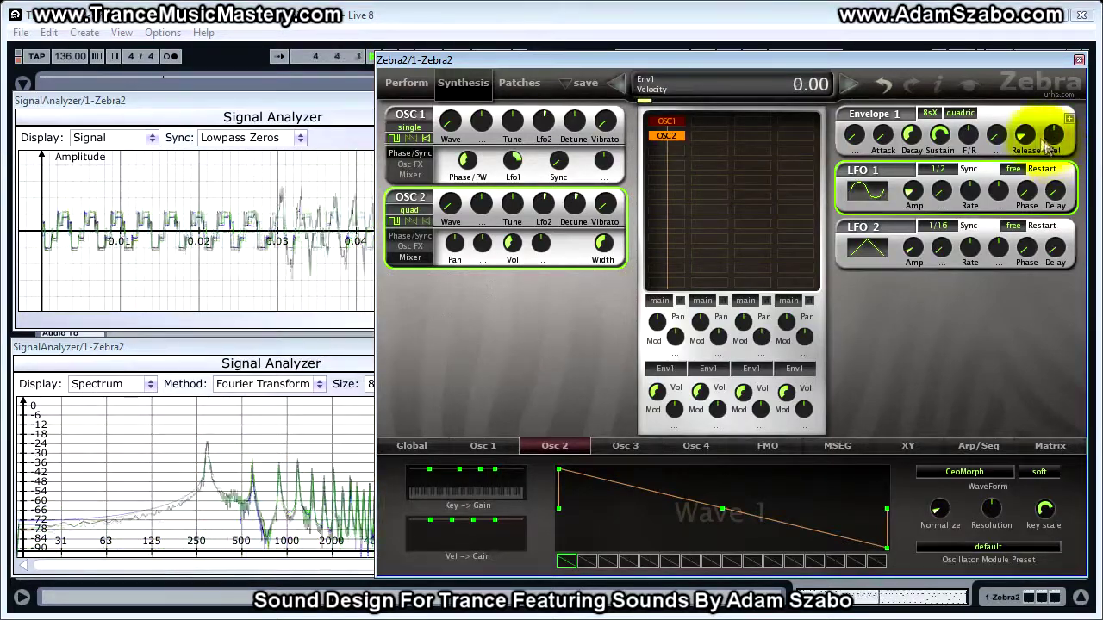
drag(1028, 136, 1026, 126)
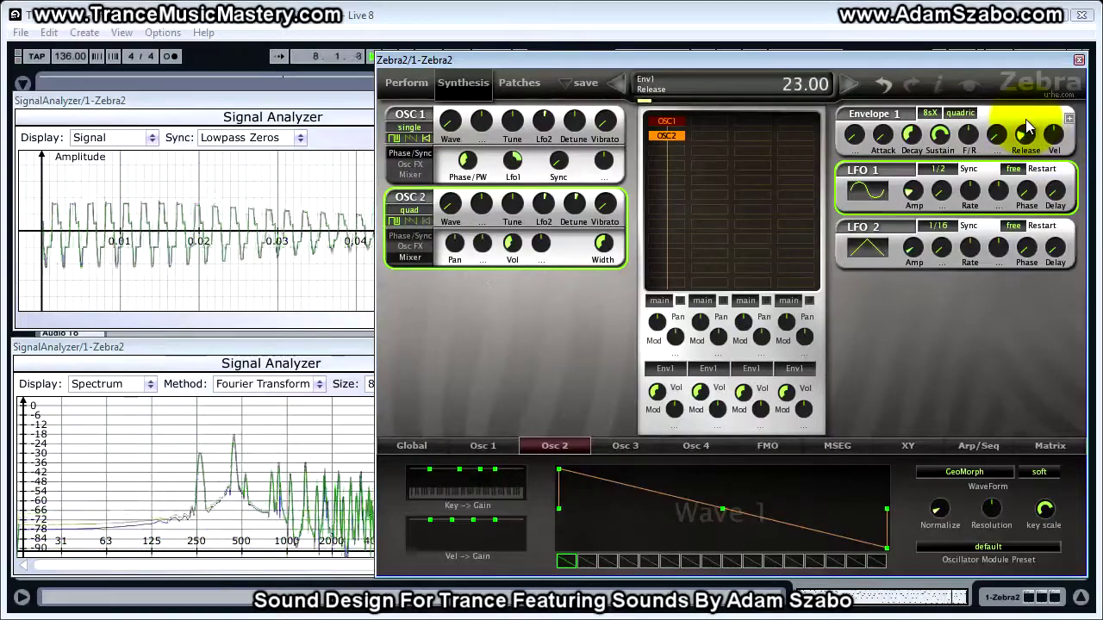
- Set Envelope 1's sustain to 50.00 and shorten its decay
click(942, 146)
drag(944, 148, 940, 193)
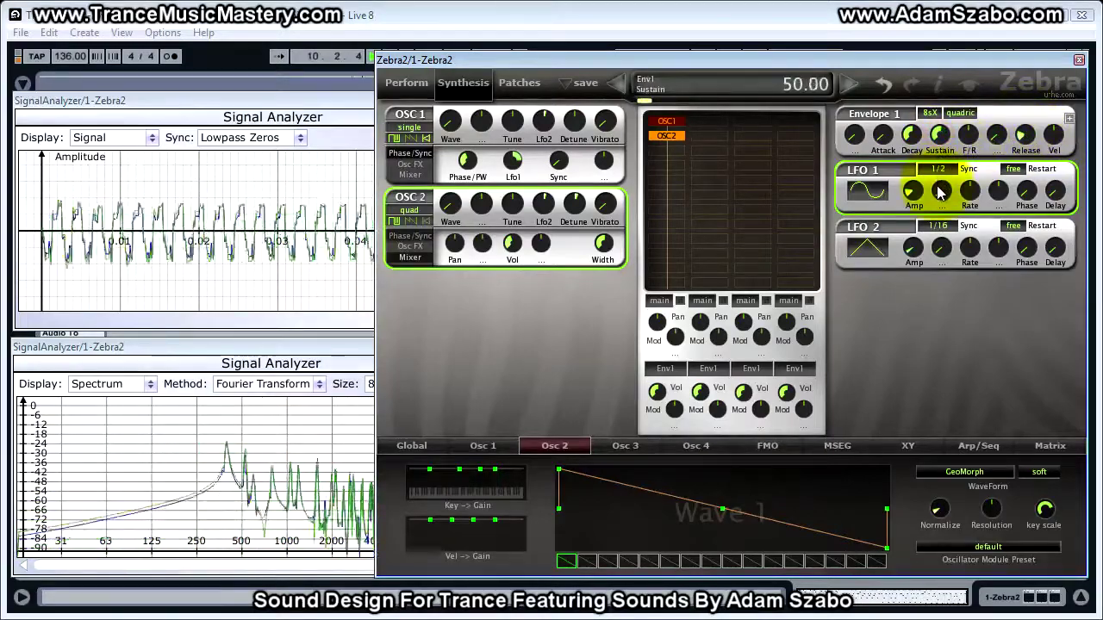
drag(910, 134, 911, 171)
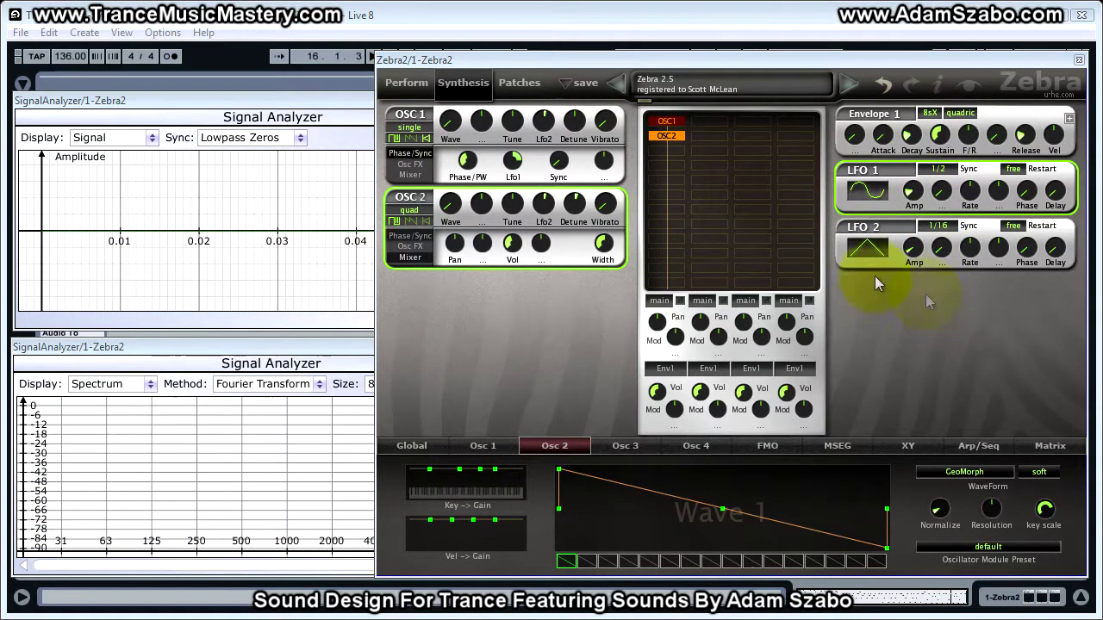
- Add the VCF1 filter directly below OSC 2 in the module grid and set its type to LP OldDrive
click(685, 152)
click(728, 252)
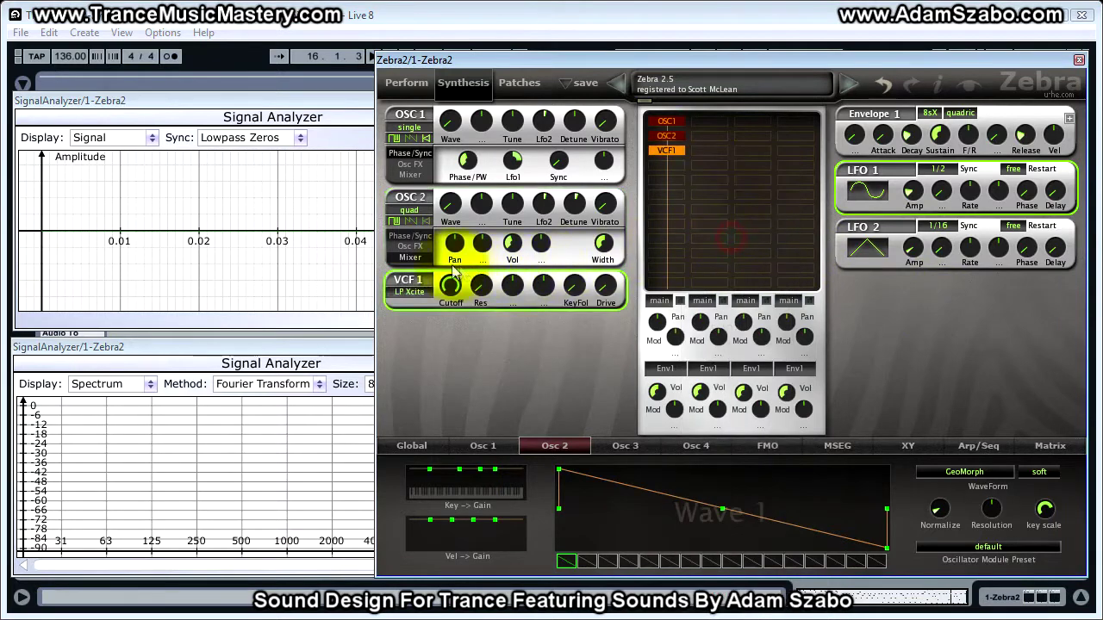
click(414, 295)
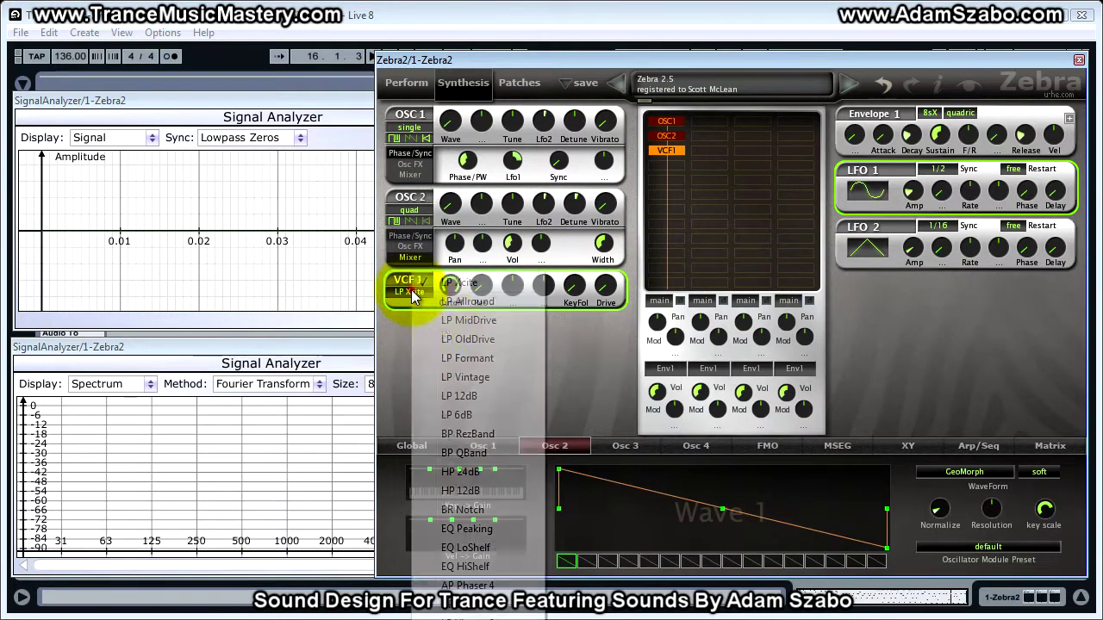
click(441, 340)
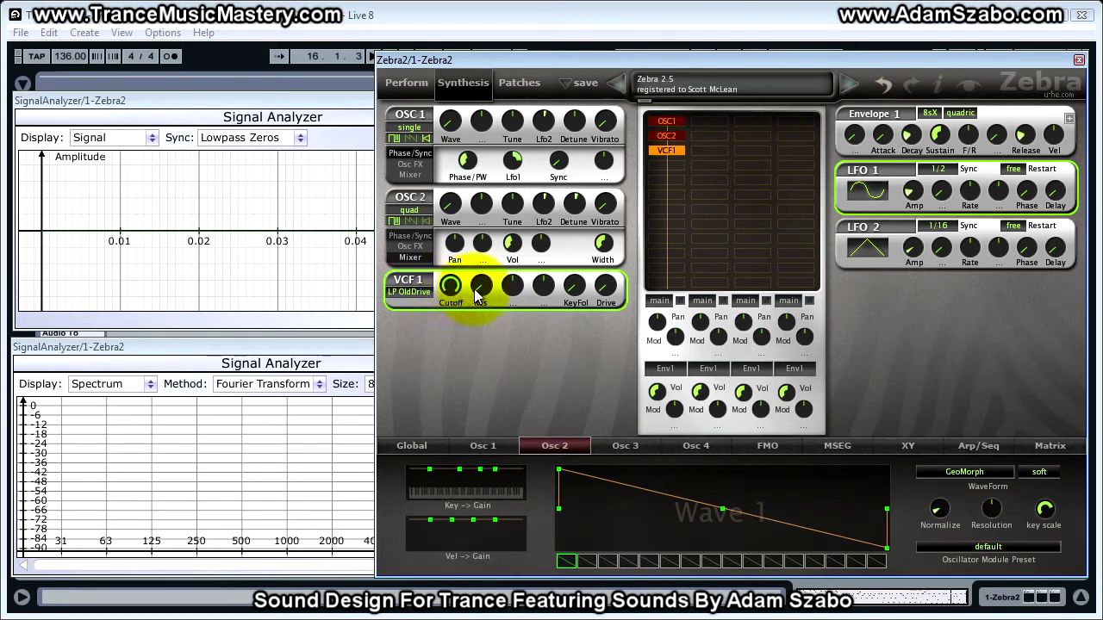
- Assign Env2 as the first cutoff modulation source of VCF 1
click(514, 295)
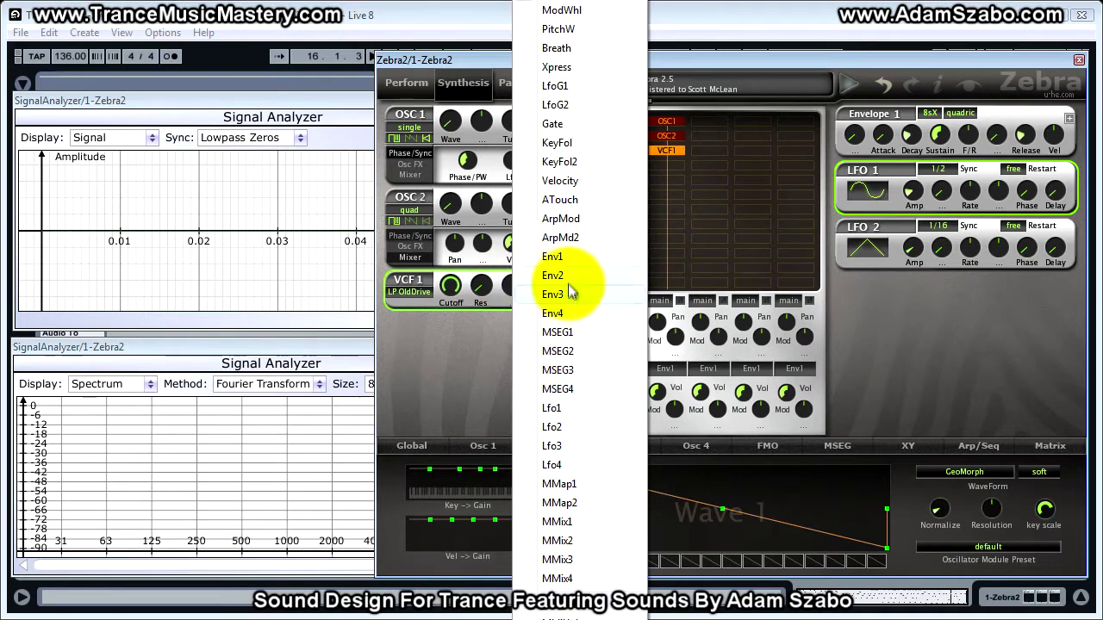
click(571, 295)
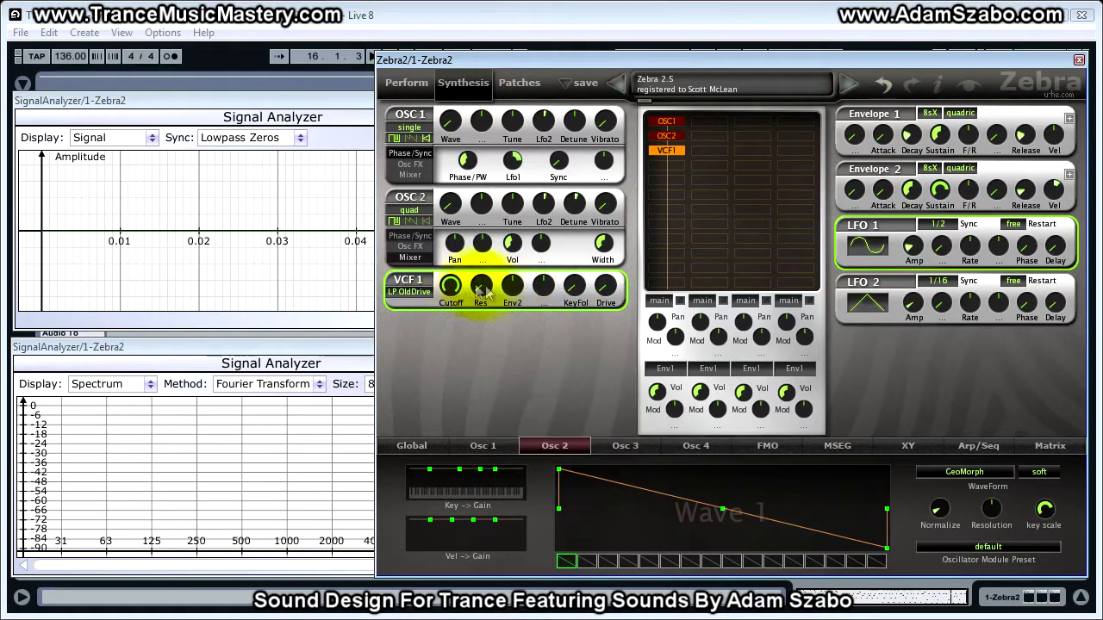
click(512, 291)
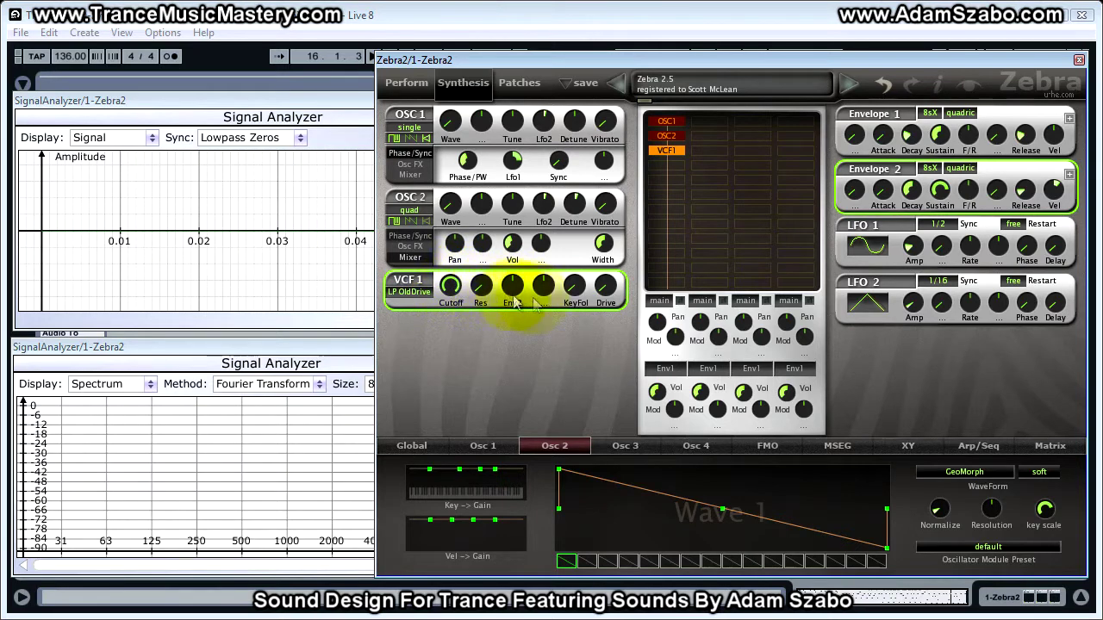
- Set VCF 1's cutoff to 73.00 and slightly raise its Env2 modulation amount
click(451, 286)
drag(455, 348, 455, 295)
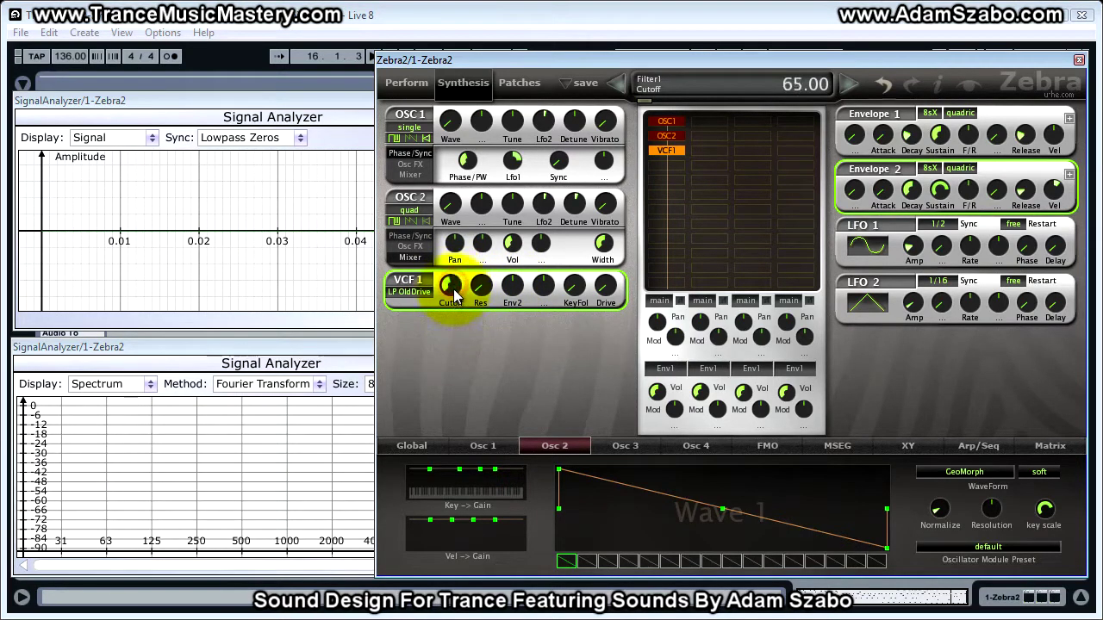
drag(454, 290, 454, 292)
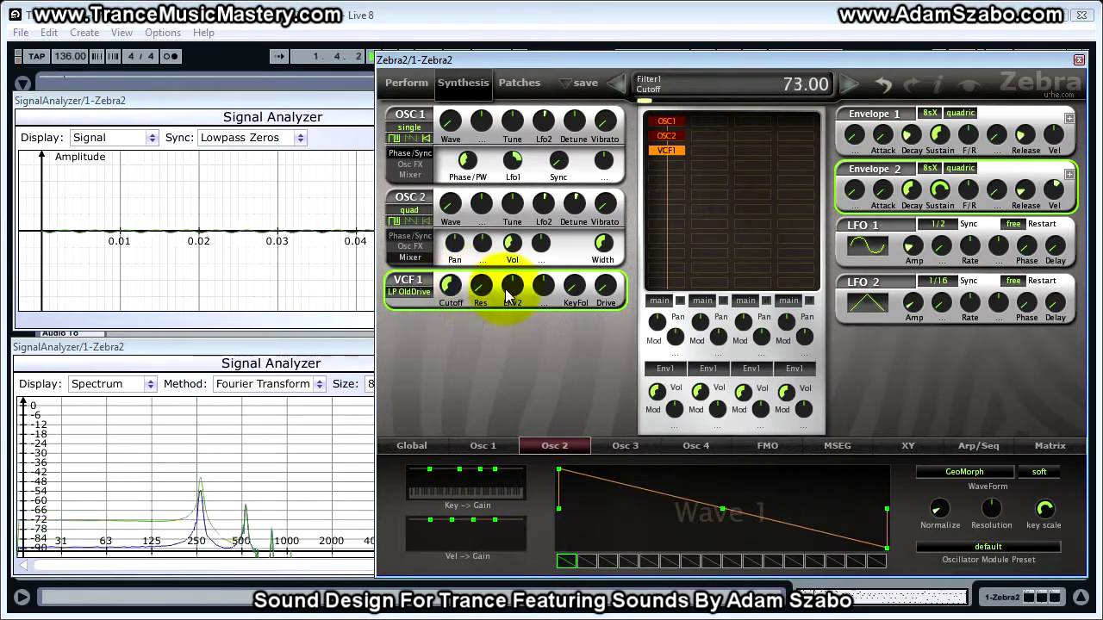
drag(512, 295, 513, 285)
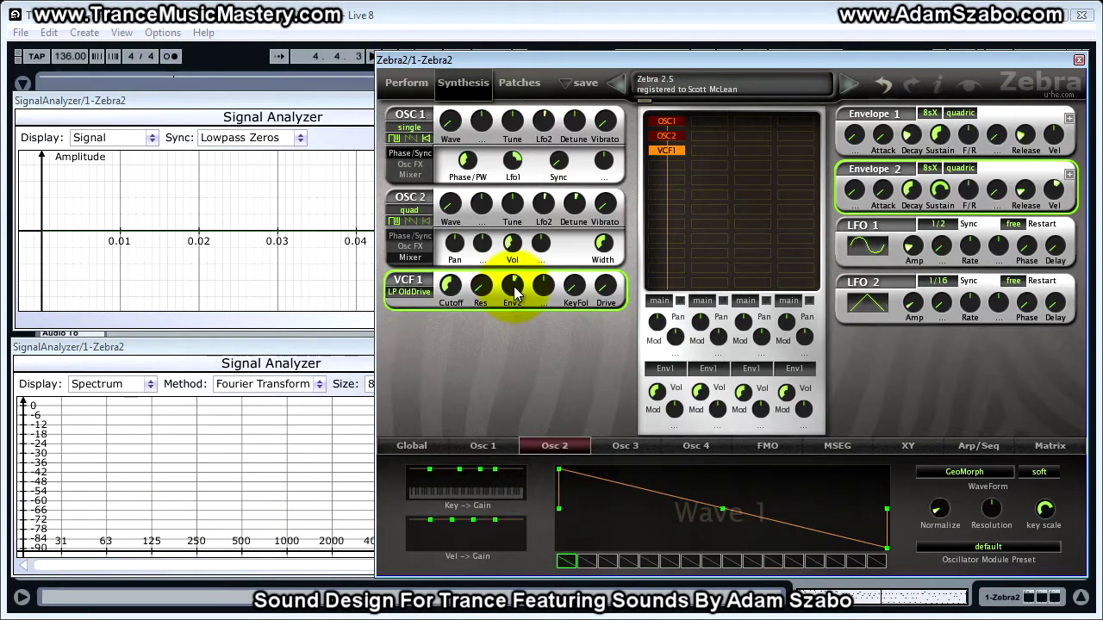
click(456, 286)
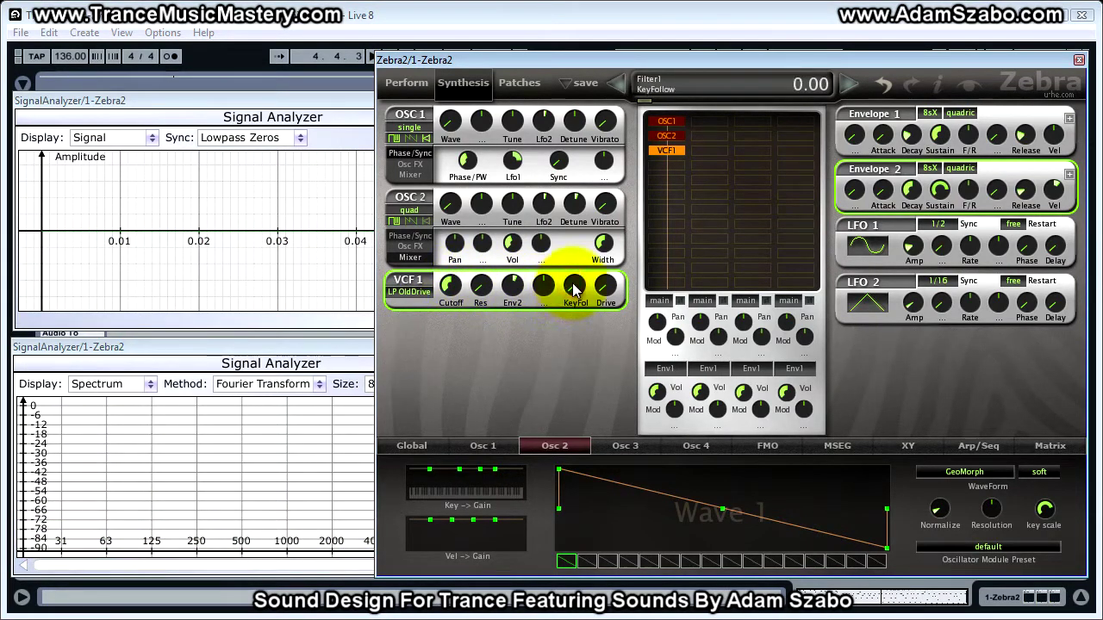
- Raise VCF 1's key follow to about 73 and its drive to maximum
click(574, 289)
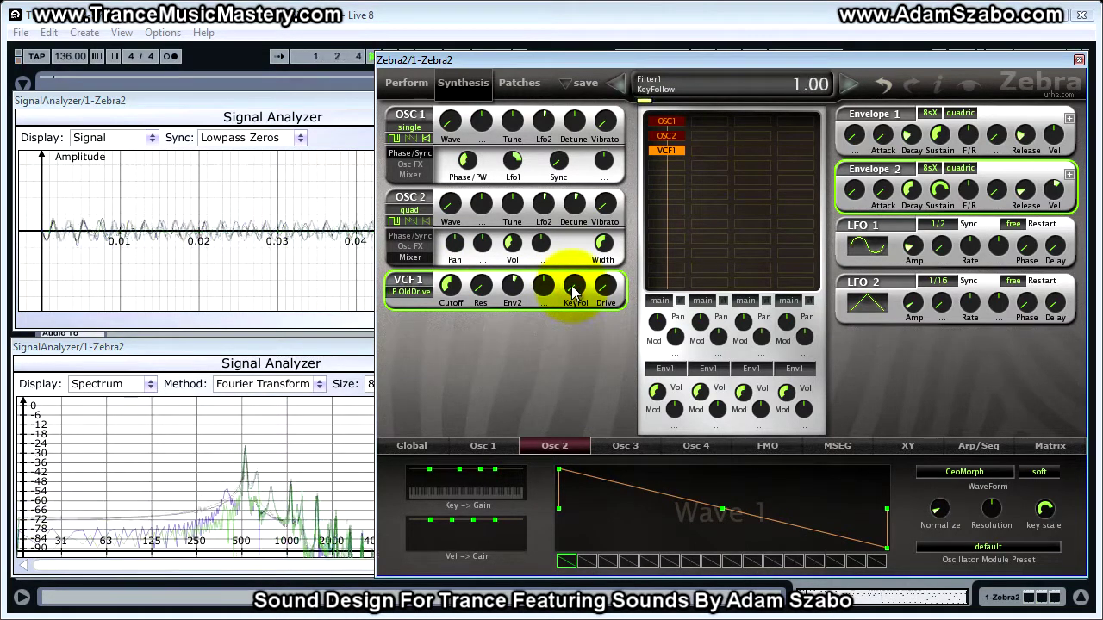
drag(572, 275, 578, 169)
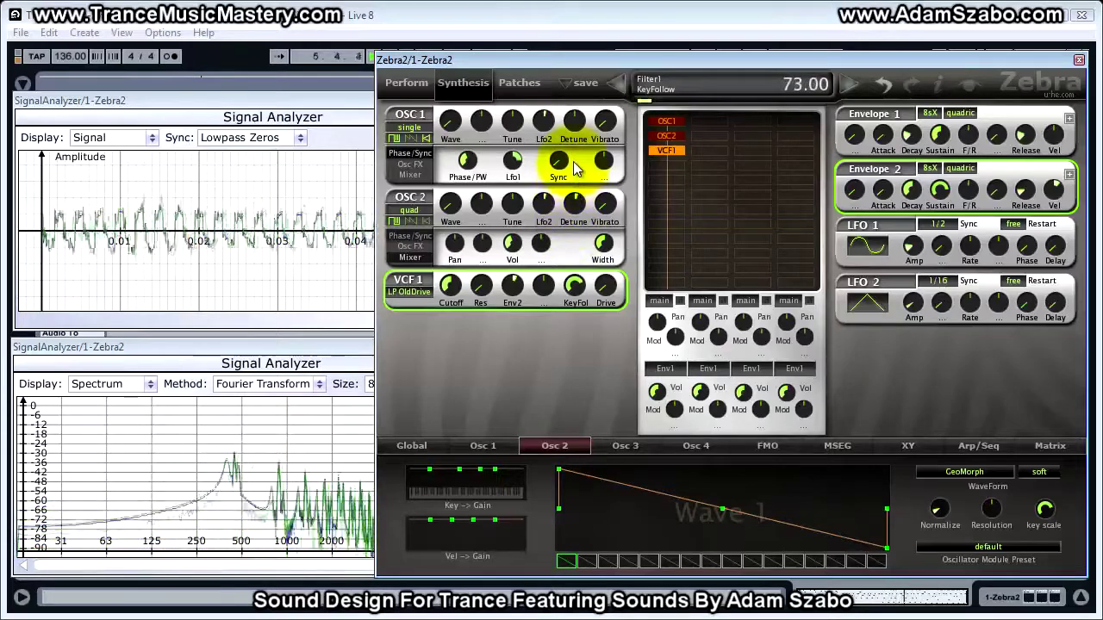
drag(577, 169, 577, 171)
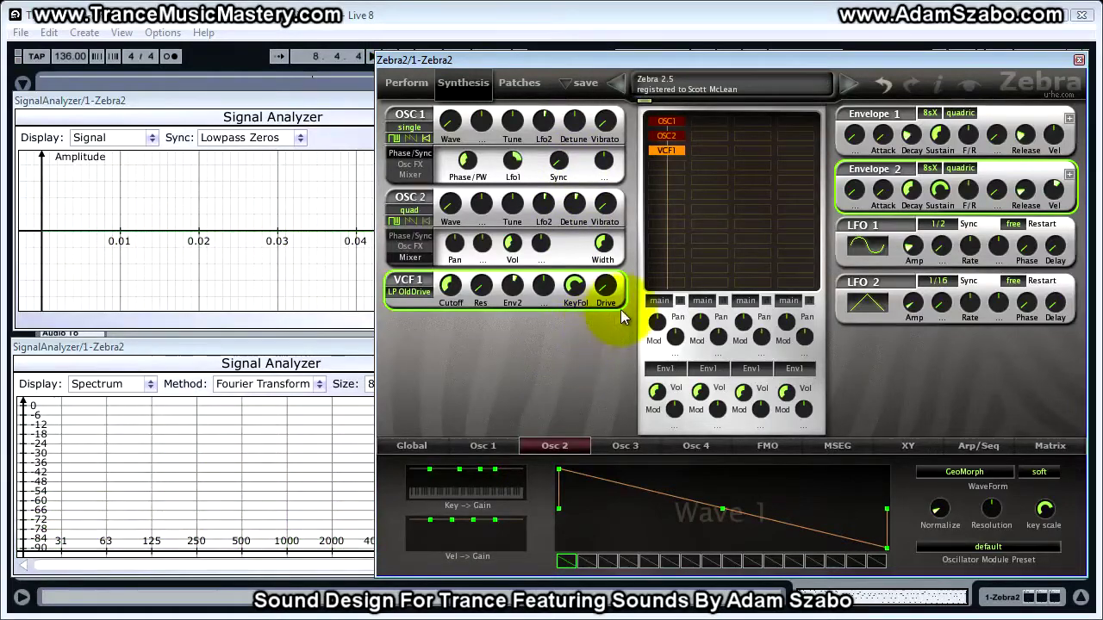
click(606, 289)
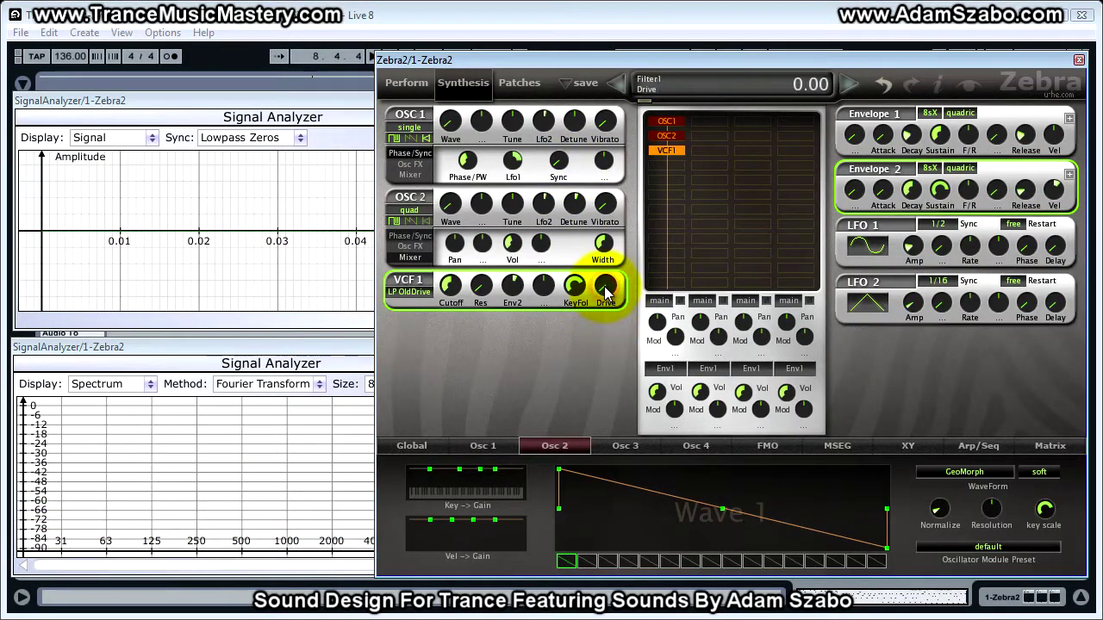
drag(606, 293, 590, 84)
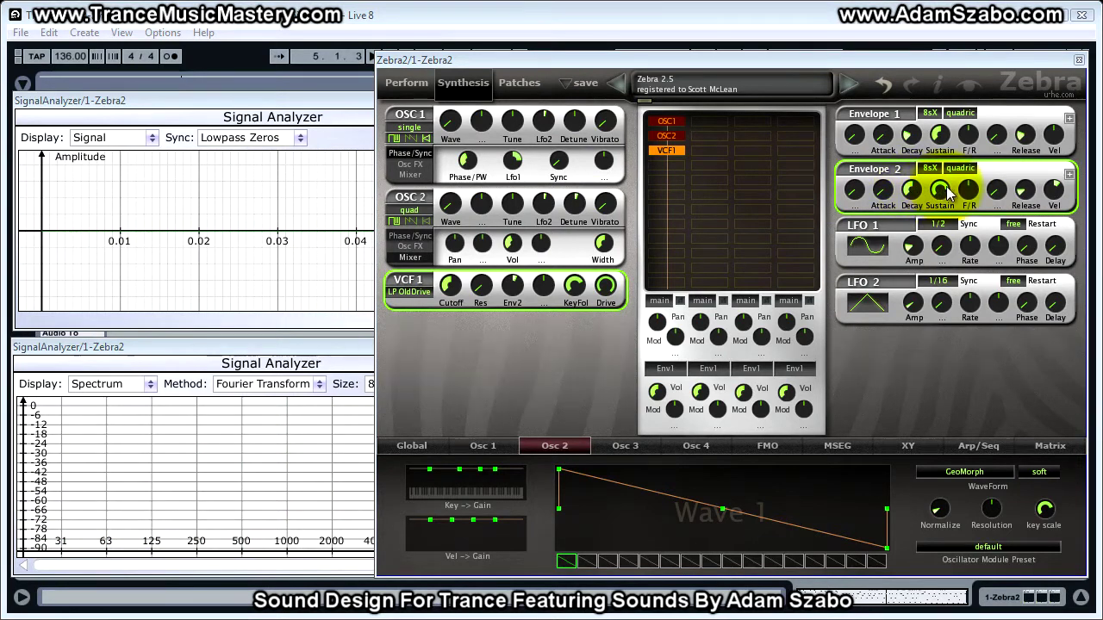
- Shape Envelope 2 with velocity at 0.00, sustain at minimum, and slightly shorter release and decay
click(1052, 197)
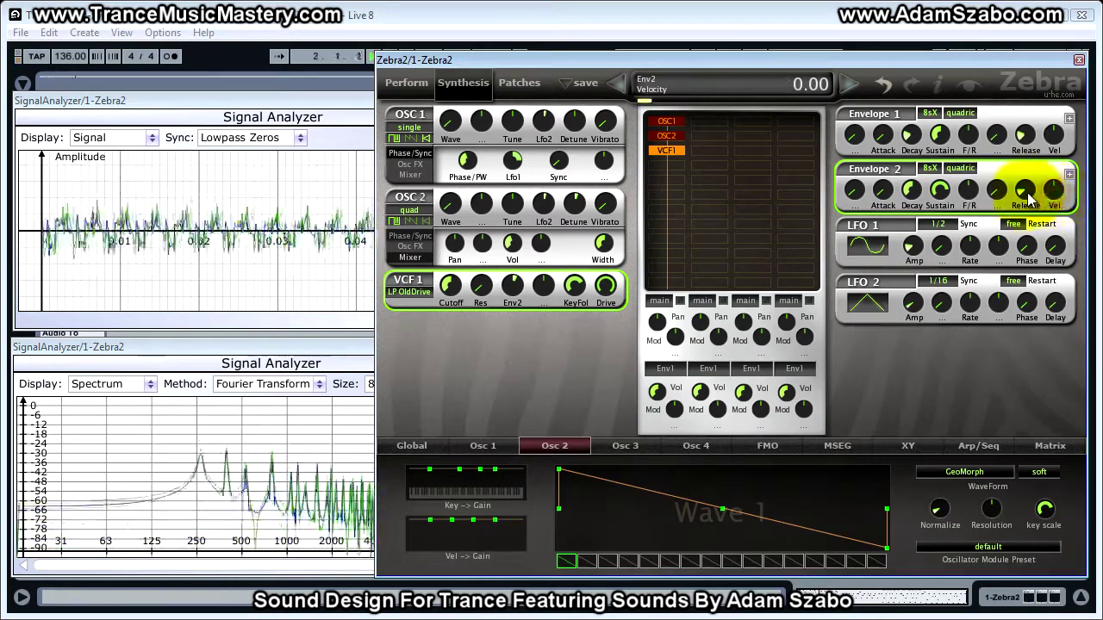
drag(1024, 197, 1017, 207)
drag(939, 191, 939, 315)
drag(911, 189, 915, 218)
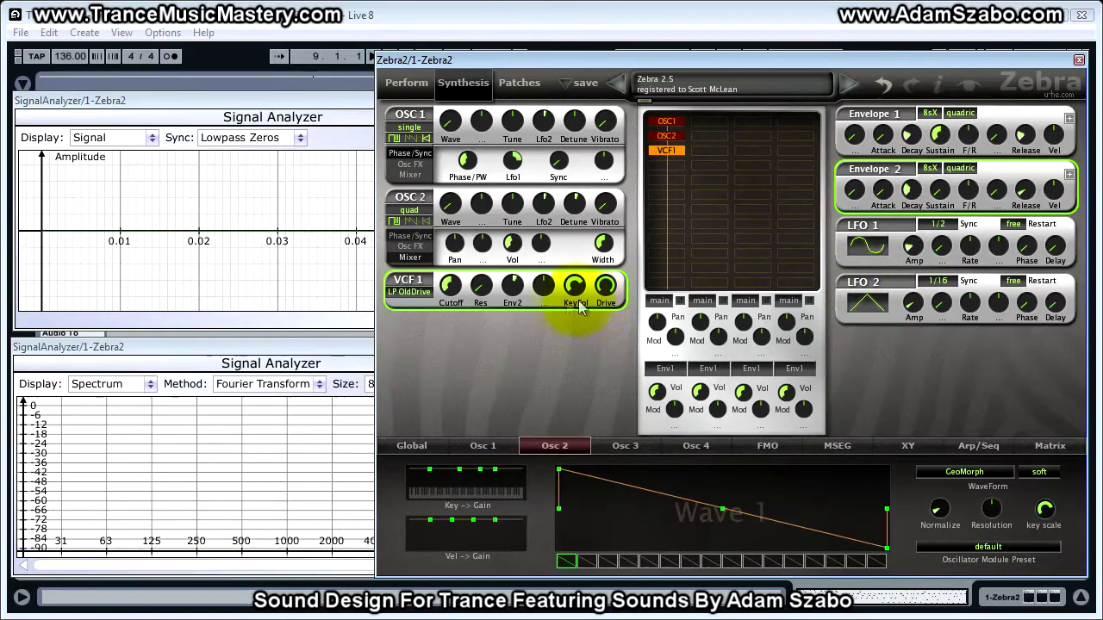
- Sweep VCF 1's cutoff between maximum and minimum, leaving it fully open at 150.00
click(451, 286)
click(451, 286)
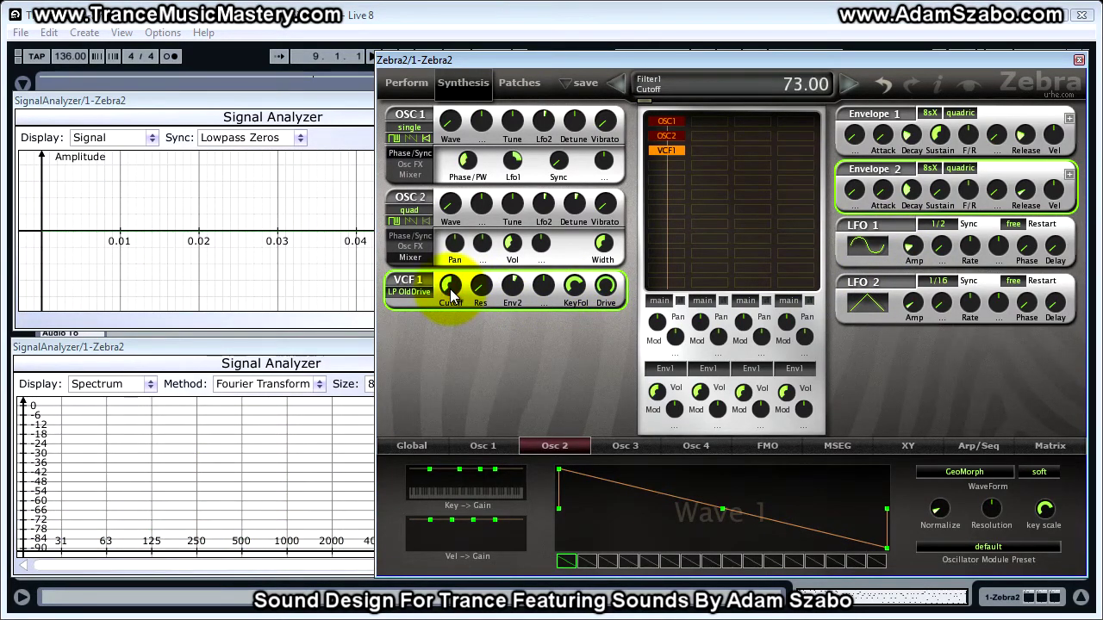
drag(451, 291, 451, 172)
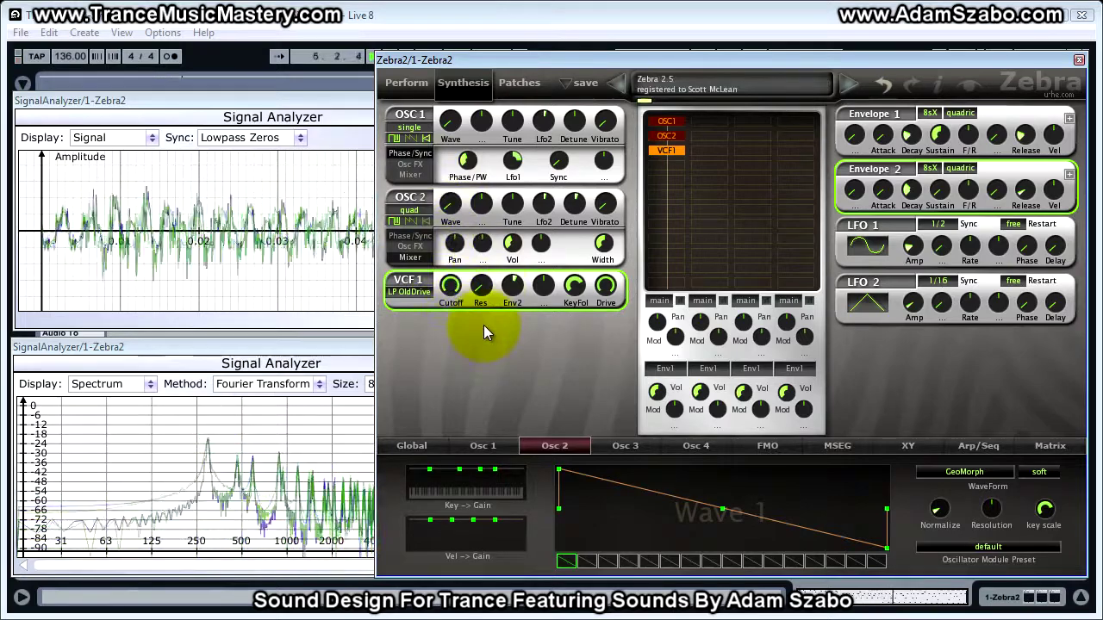
drag(449, 285, 448, 390)
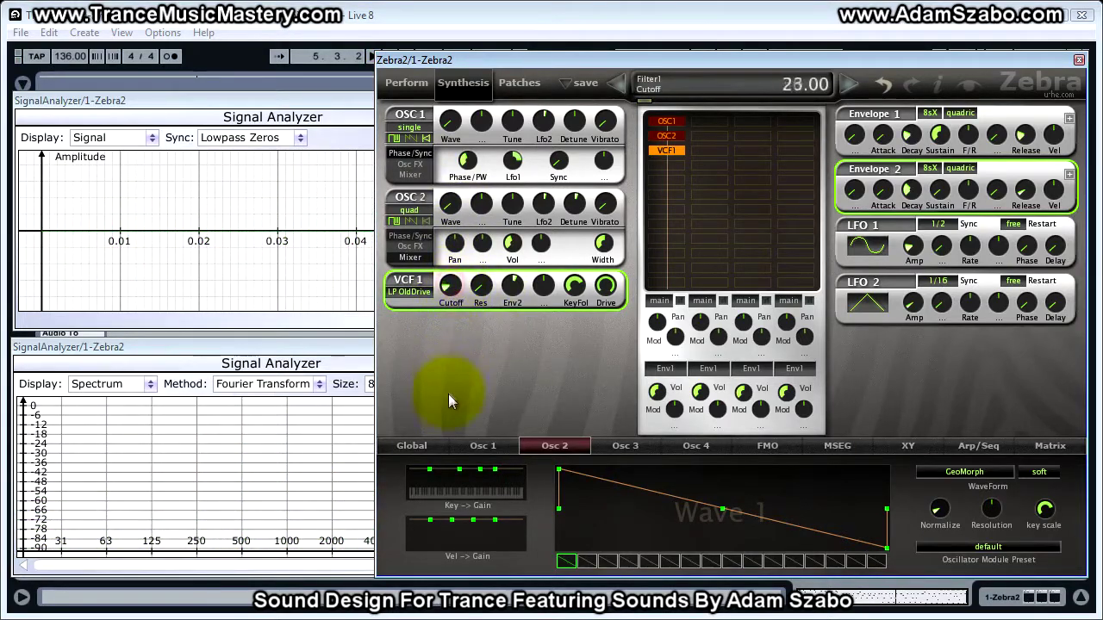
drag(456, 312, 451, 347)
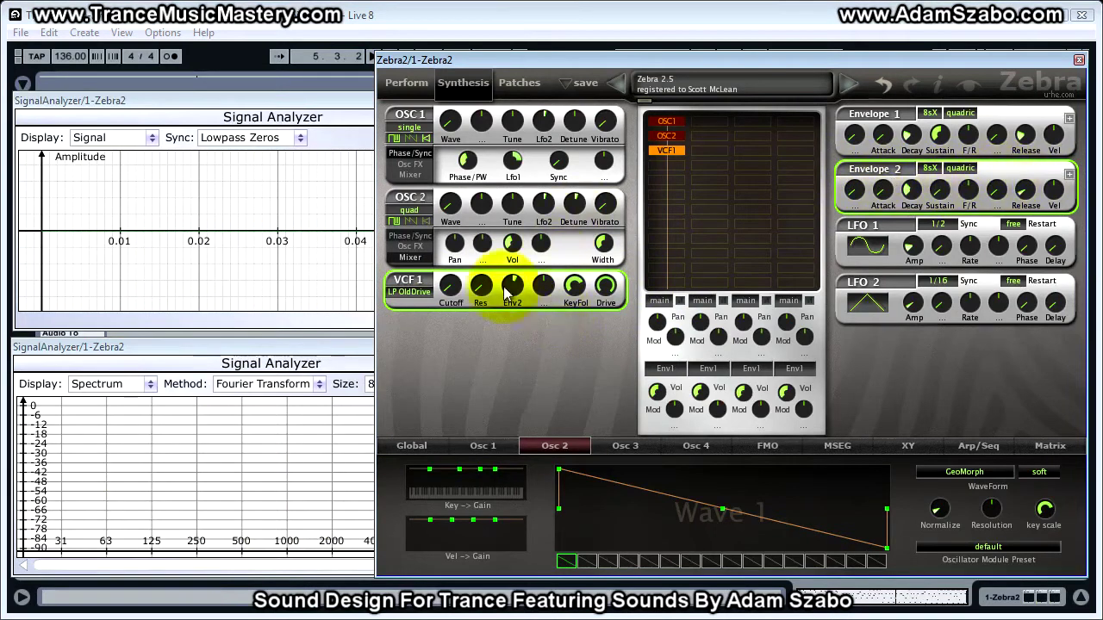
mouse_move(452, 294)
mouse_down()
mouse_move(448, 200)
mouse_move(460, 168)
mouse_move(451, 121)
mouse_move(457, 223)
mouse_up()
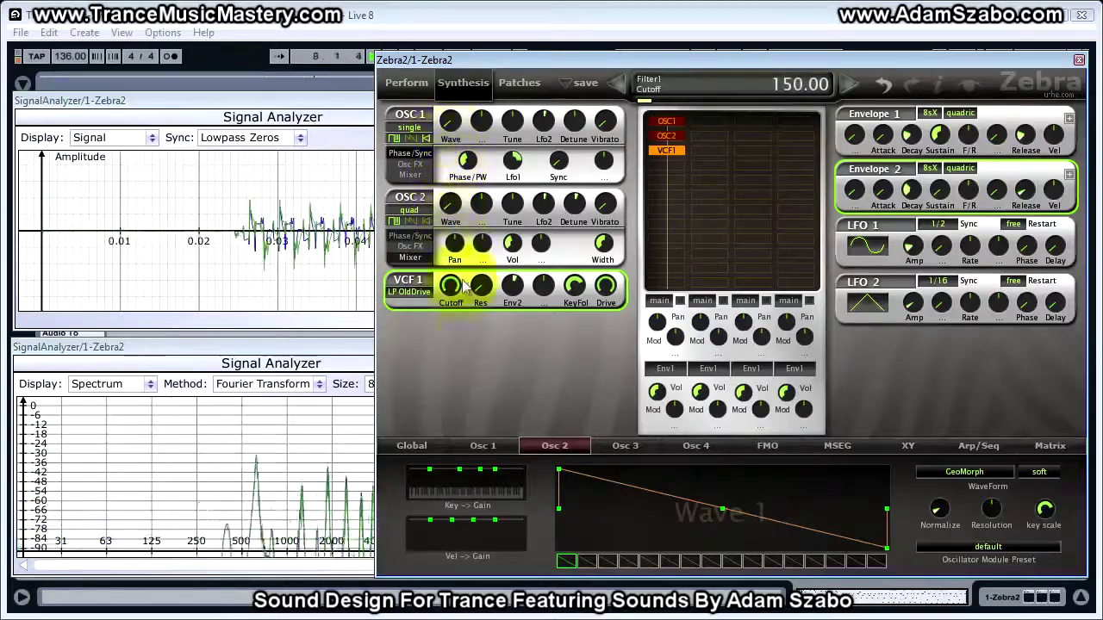
click(474, 369)
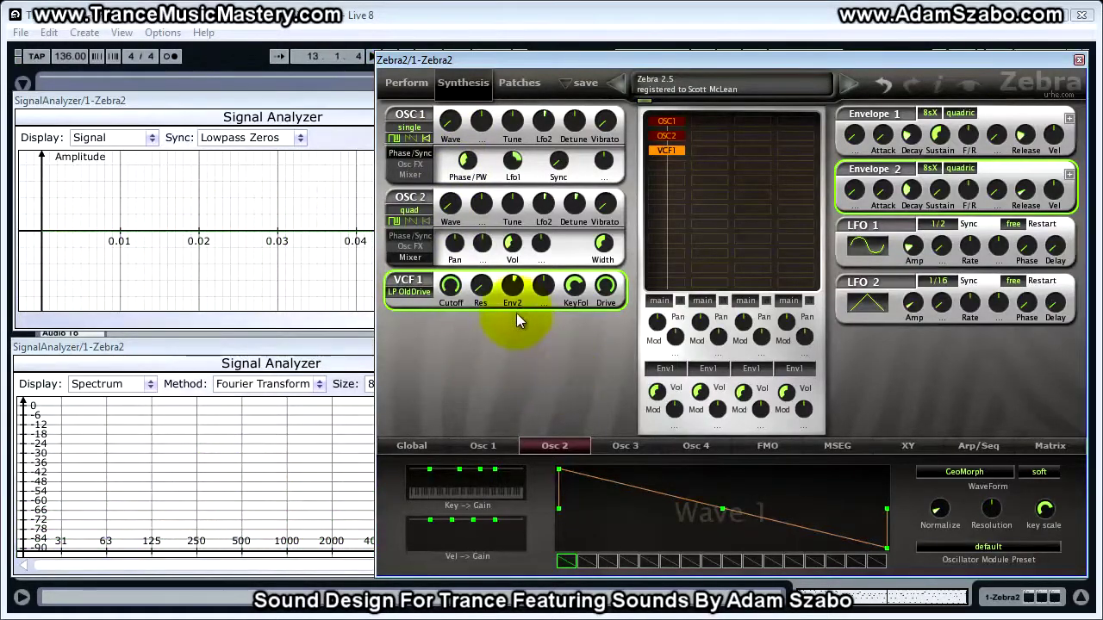
- Compare the sound with VCF1 bypassed and active during playback, leaving the filter on
double_click(676, 150)
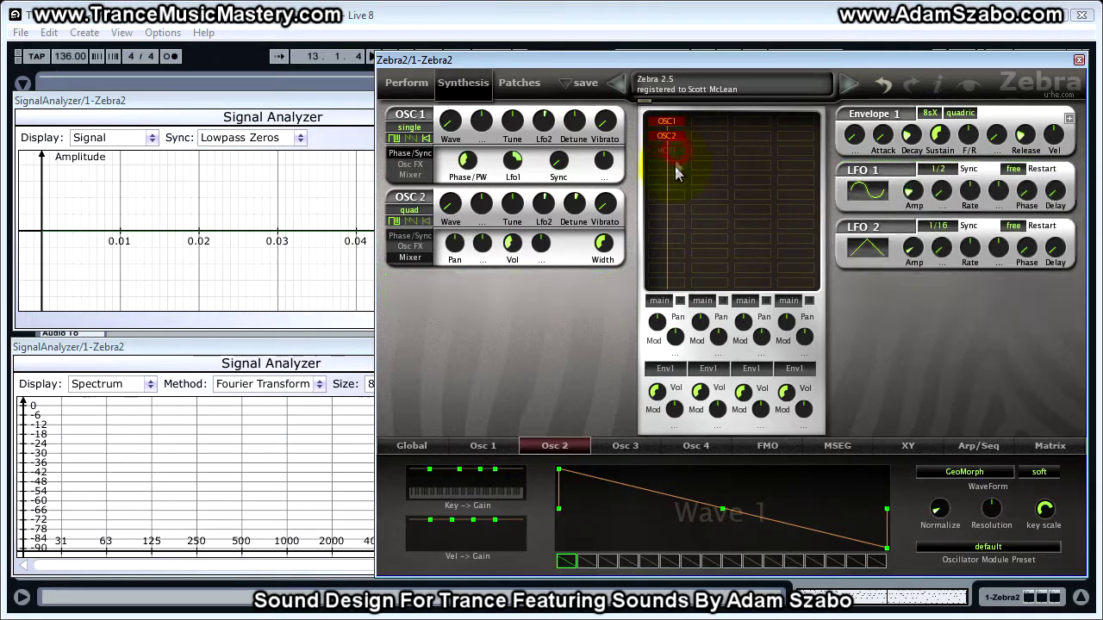
key(space)
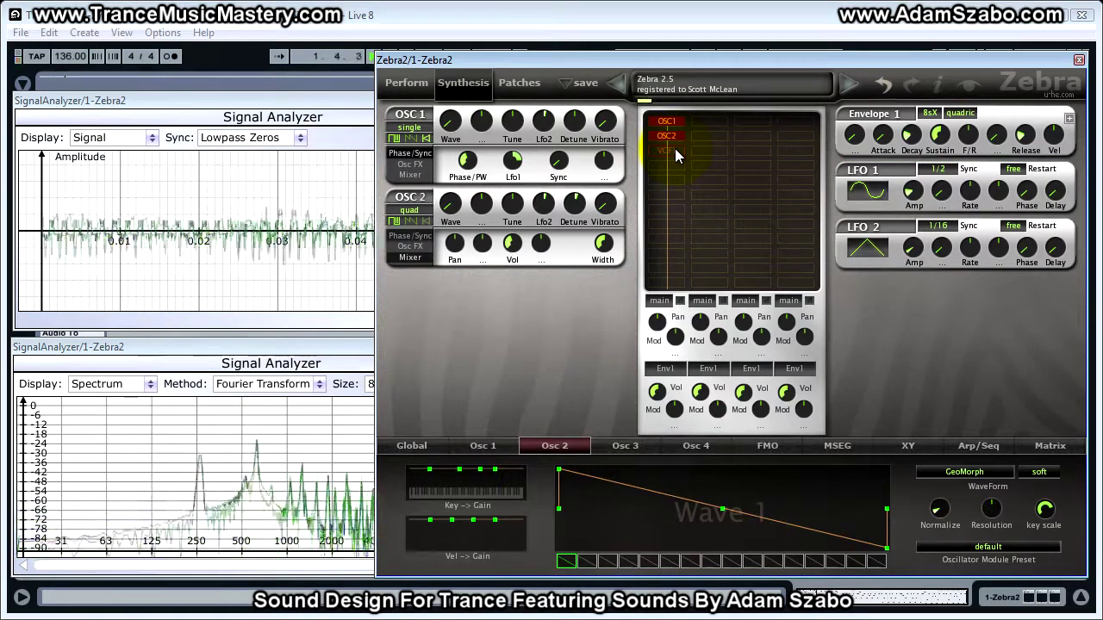
double_click(674, 150)
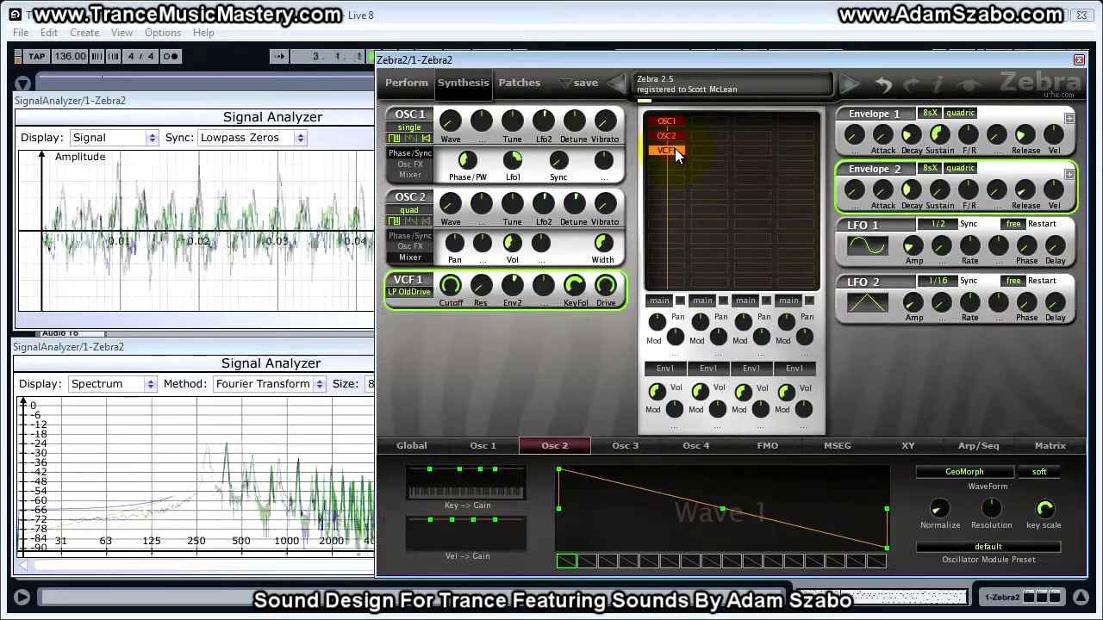
double_click(675, 150)
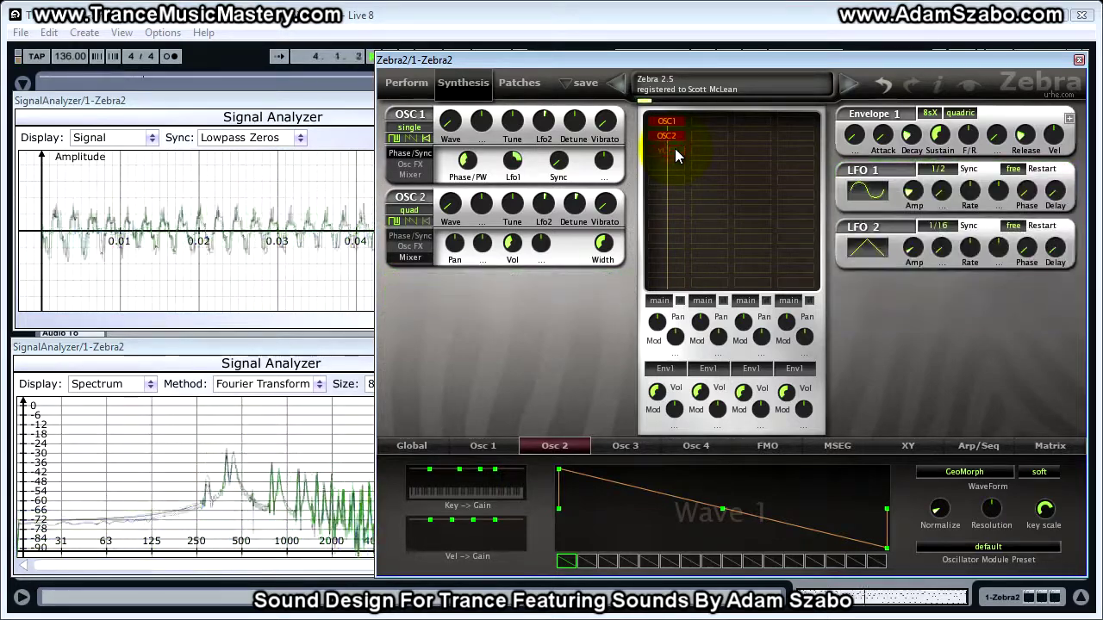
double_click(675, 150)
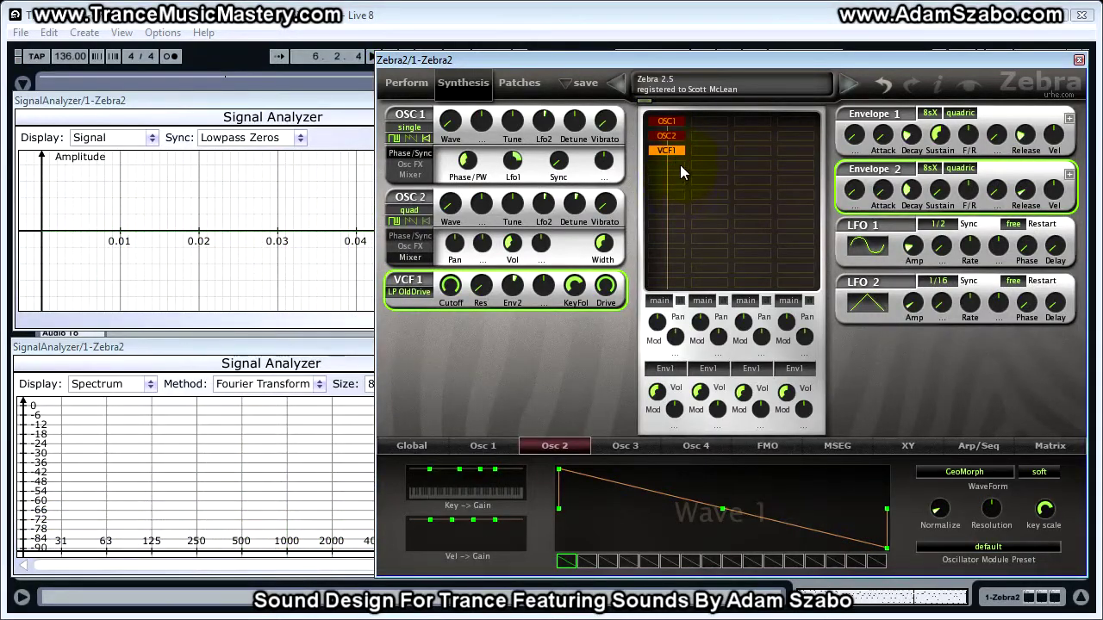
- Add the Shape1 module directly below VCF1 in the module grid and set its type to Wedge
double_click(680, 165)
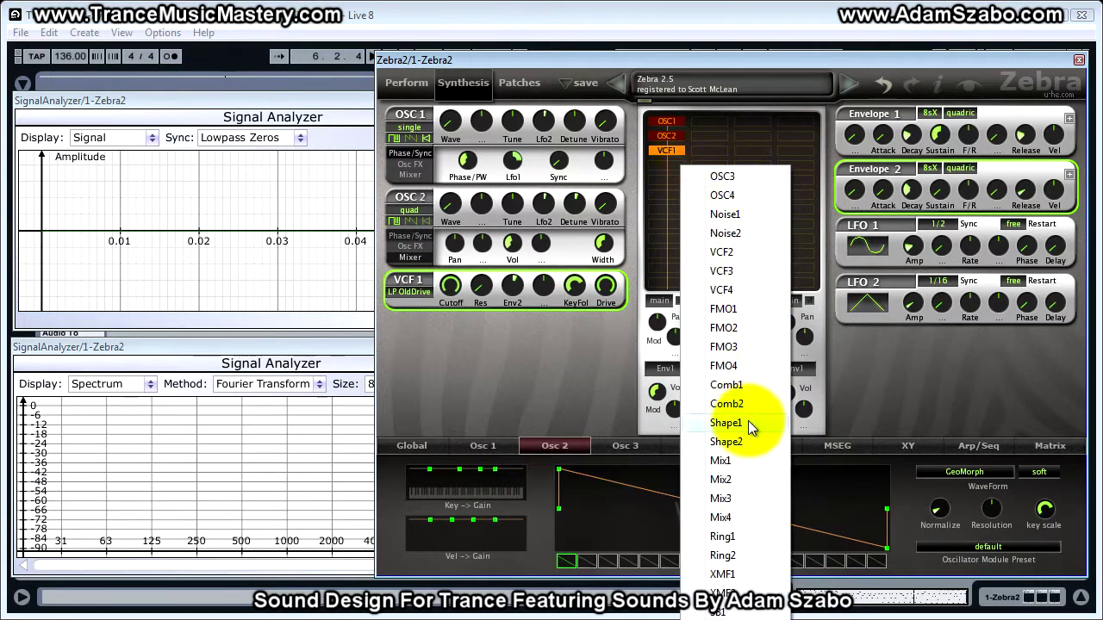
click(748, 421)
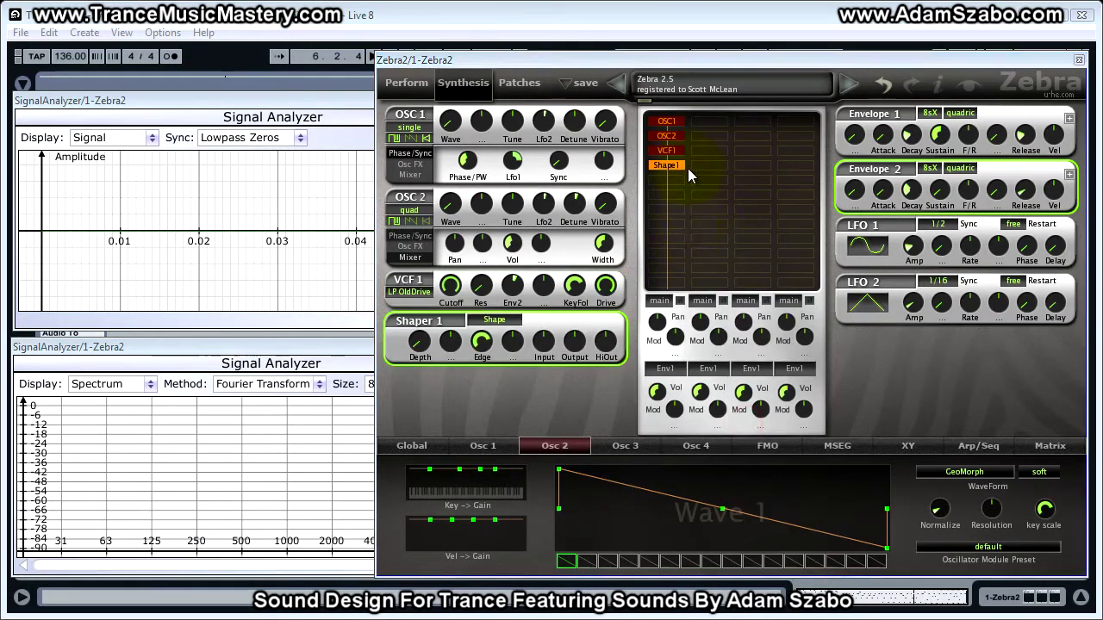
click(510, 326)
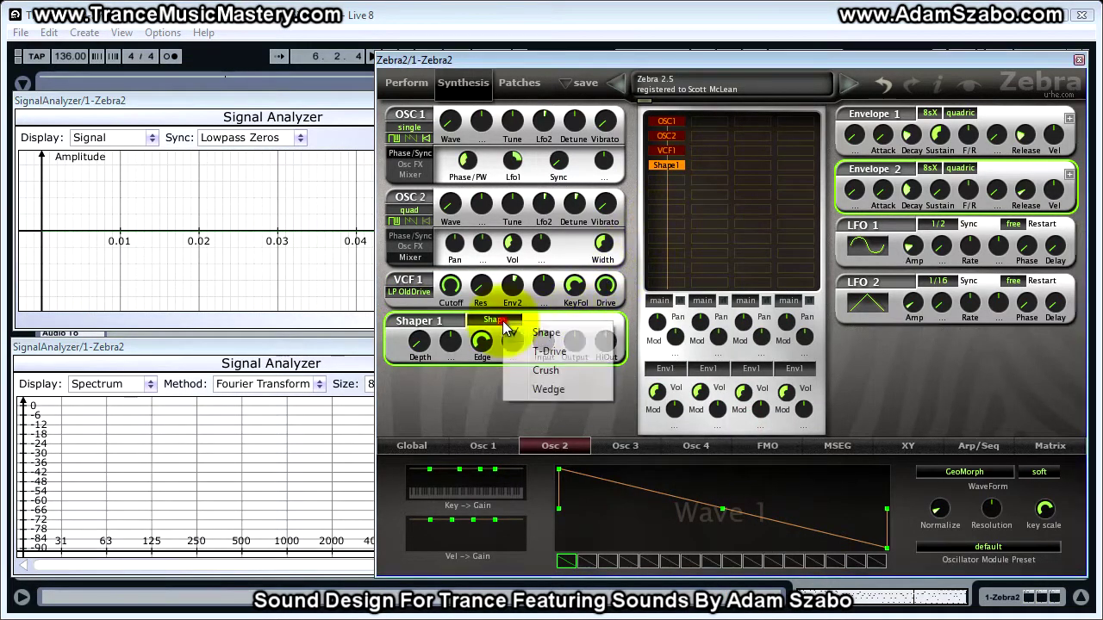
click(530, 390)
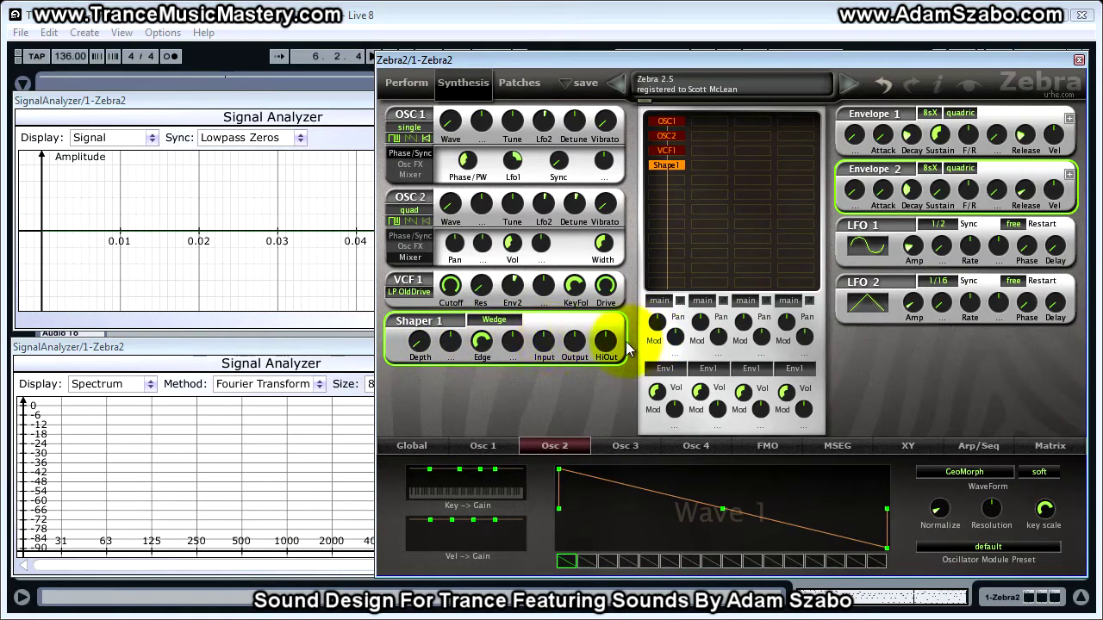
- Set Shaper 1's depth to 100.00 and raise its edge to maximum while the sound plays
drag(419, 343, 421, 120)
key(space)
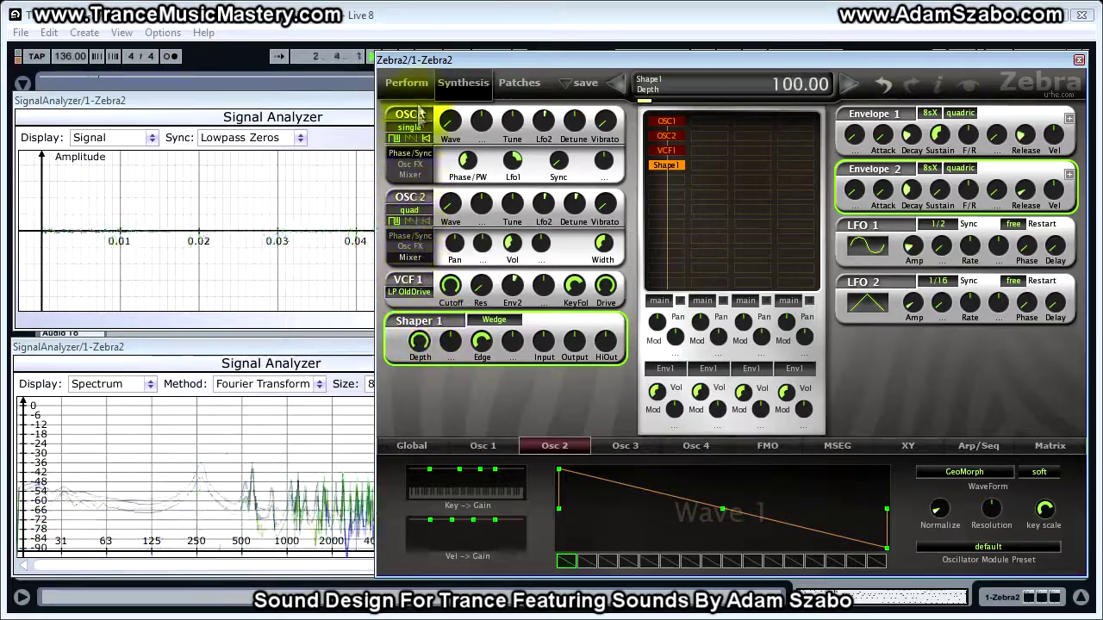
drag(481, 341, 455, 197)
- Slightly raise Shaper 1's input and increase its HiOut level
drag(543, 334, 544, 344)
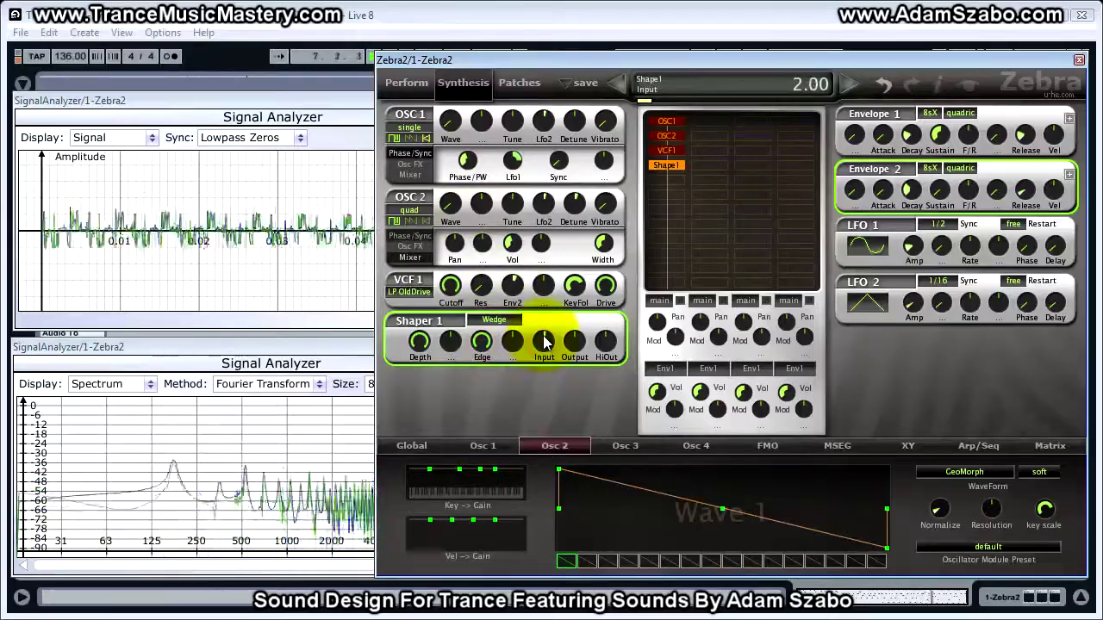
drag(603, 342, 593, 296)
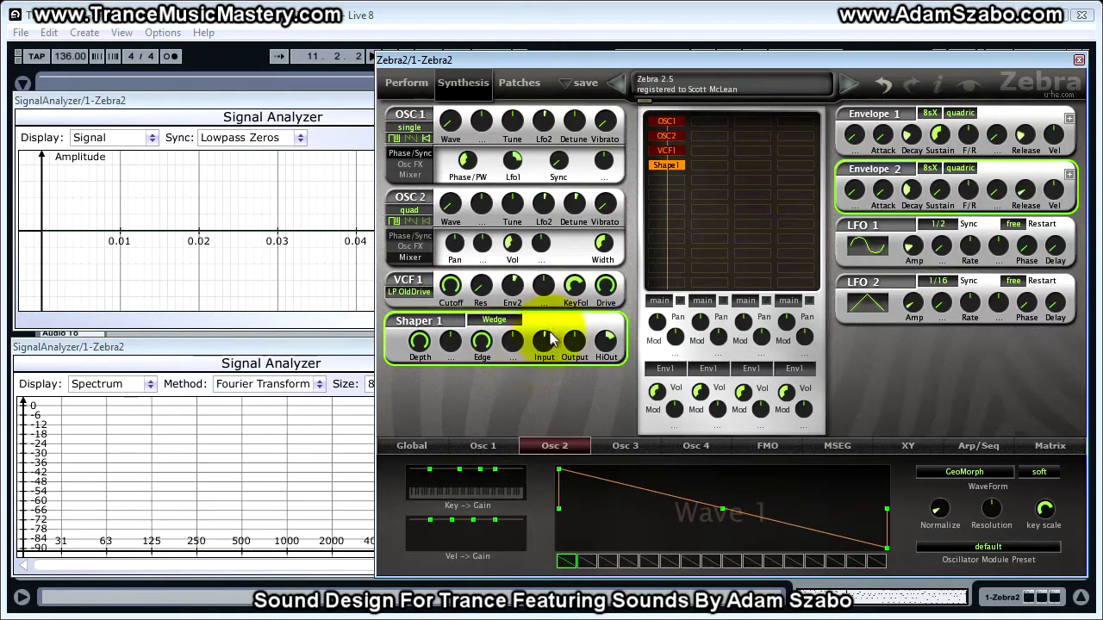
mouse_move(556, 343)
mouse_down()
mouse_move(548, 317)
mouse_move(546, 352)
mouse_move(539, 243)
mouse_move(537, 345)
mouse_up()
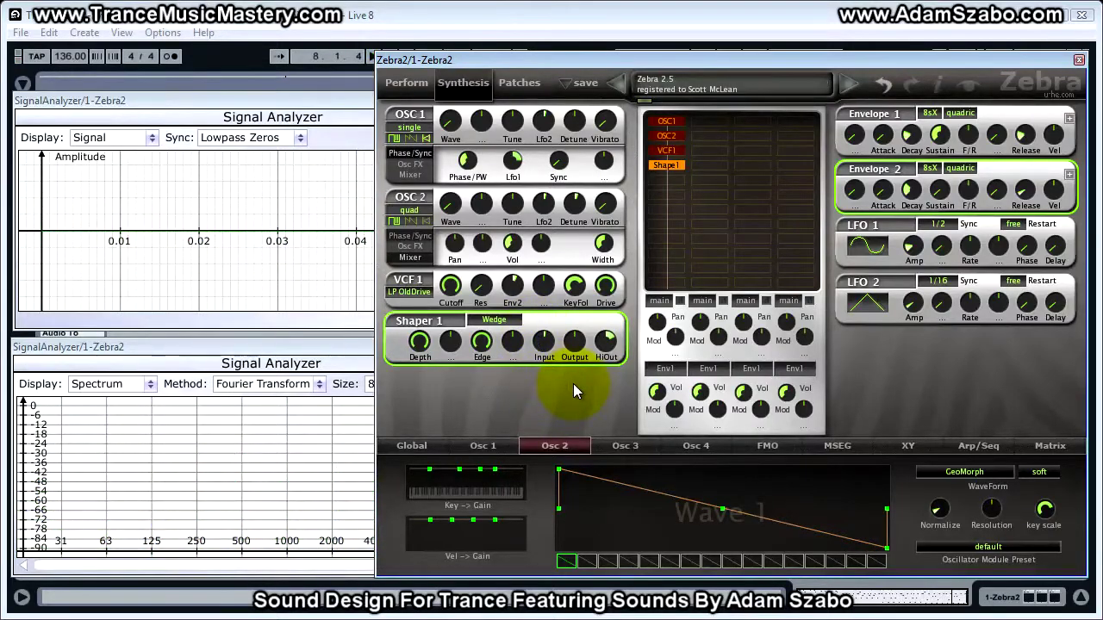
- Add the VCF2 filter directly below Shape1 in the module grid and set its type to LP OldDrive
click(671, 178)
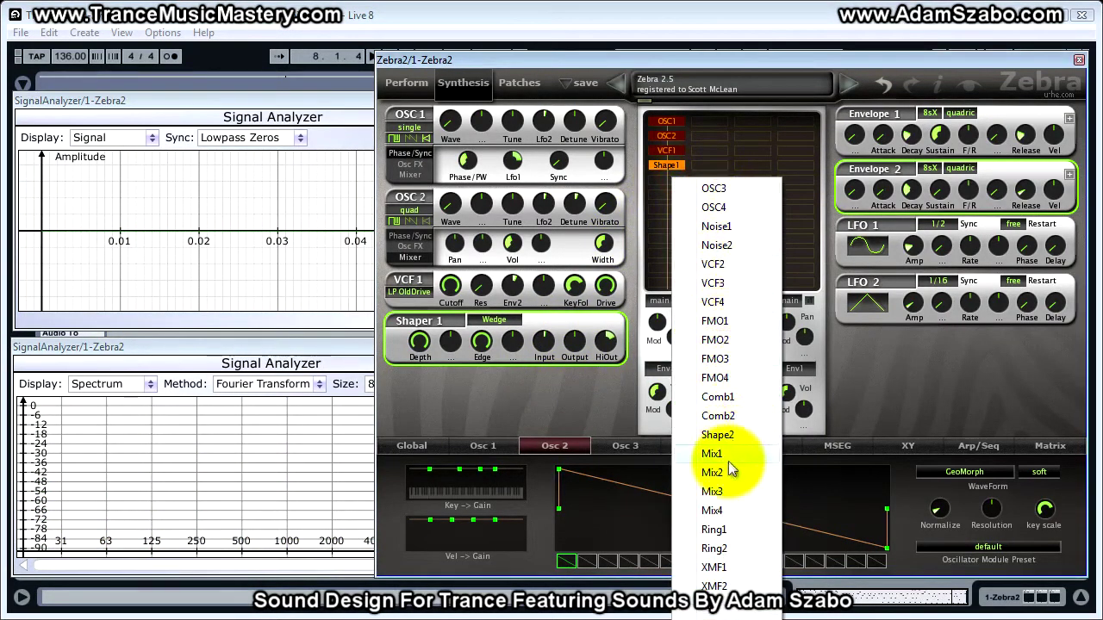
click(713, 264)
click(410, 387)
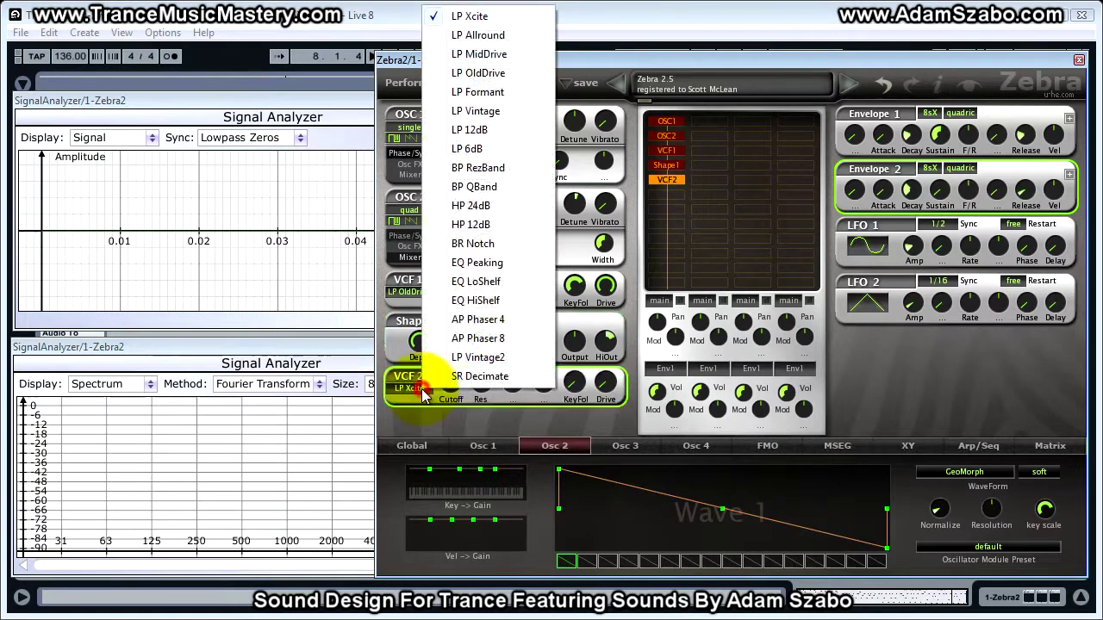
click(503, 80)
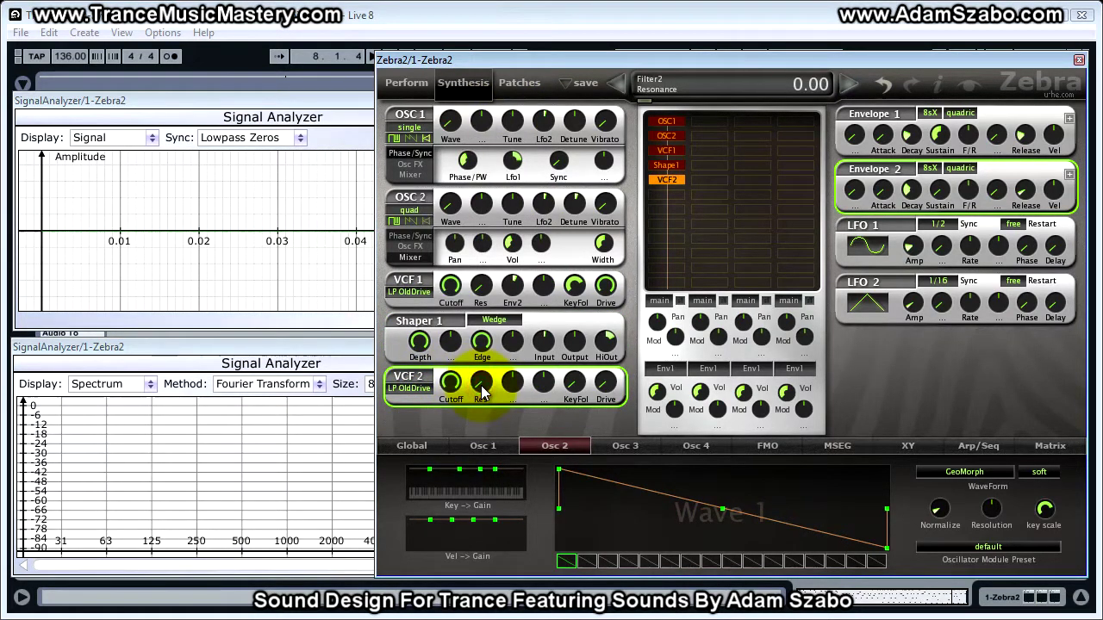
- Set VCF2's resonance to 14.50 and its drive to 34.50
drag(483, 392, 485, 368)
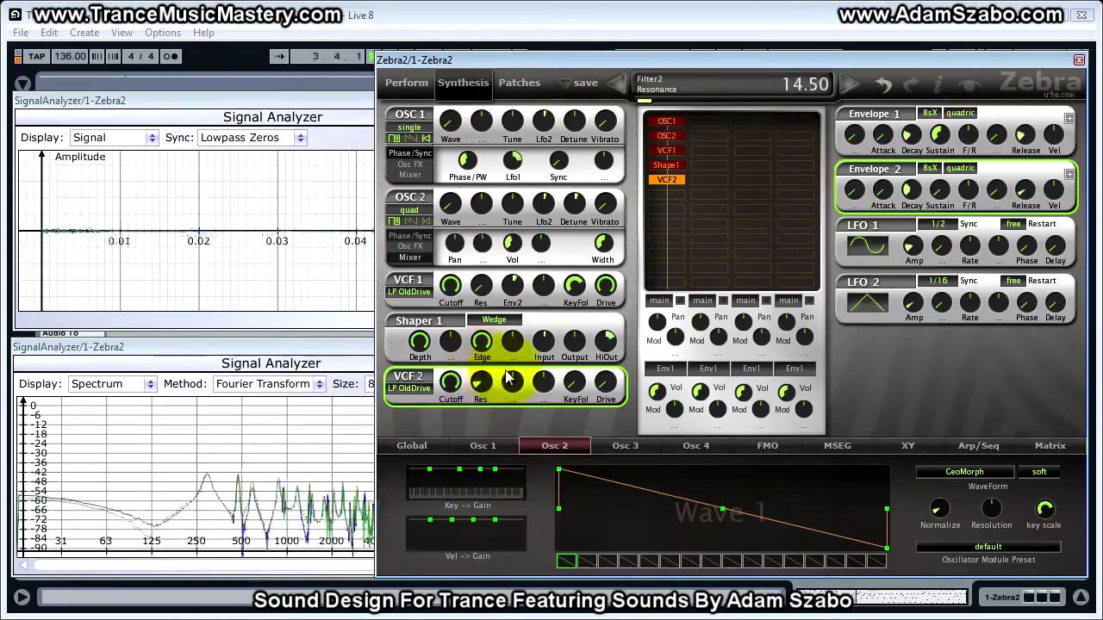
click(606, 381)
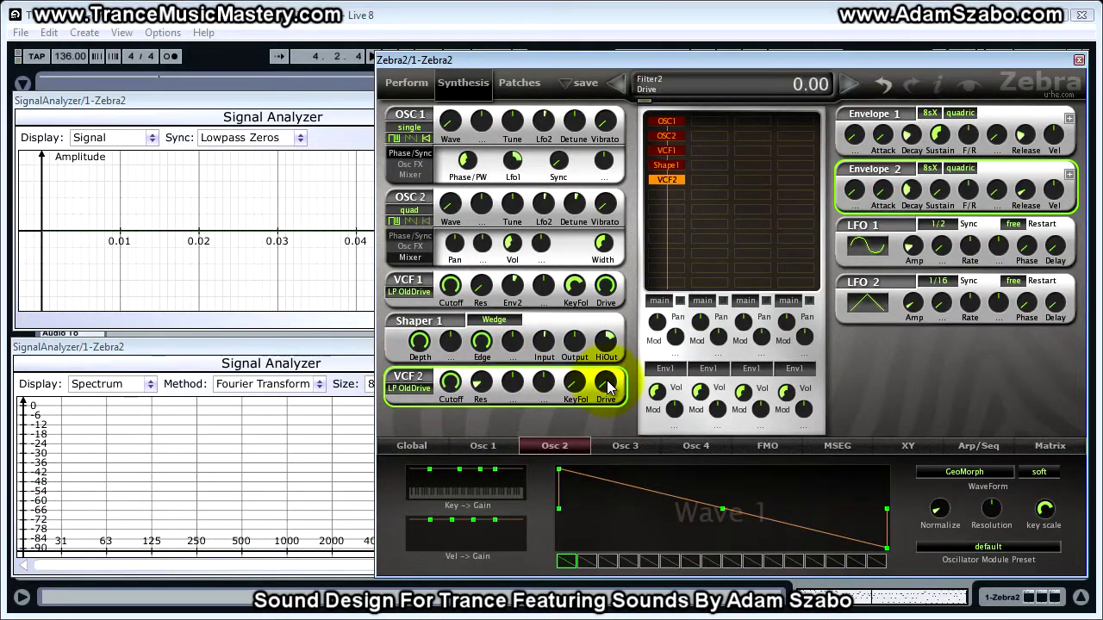
drag(606, 379, 604, 327)
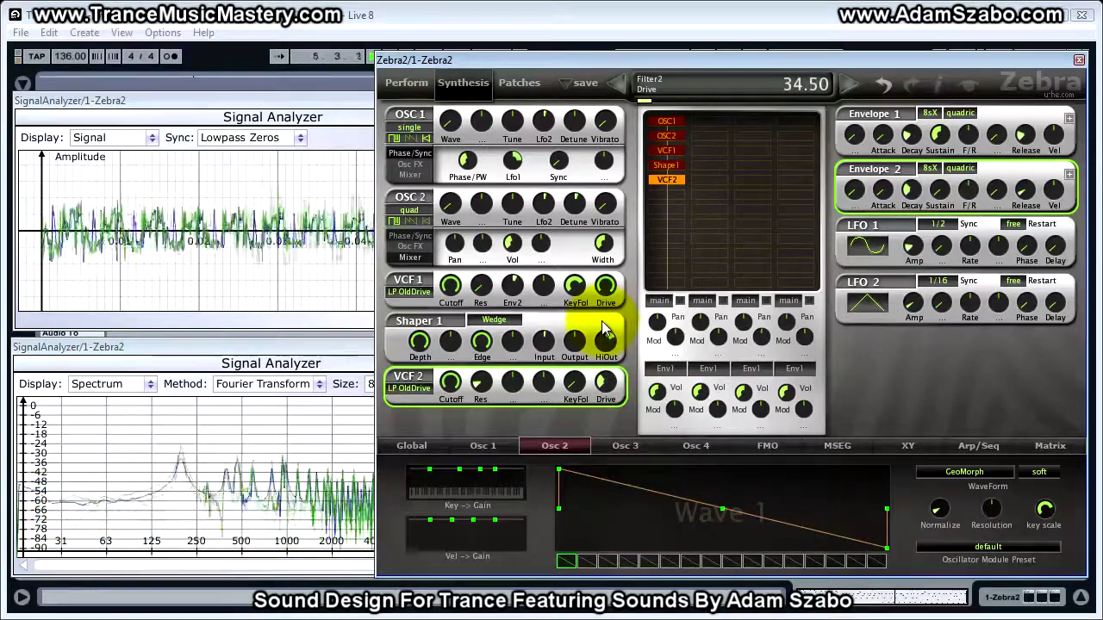
- Assign Env2 as VCF2's cutoff modulation source and raise its amount slightly, with the cutoff lowered to 78.00
click(512, 398)
click(534, 405)
click(455, 386)
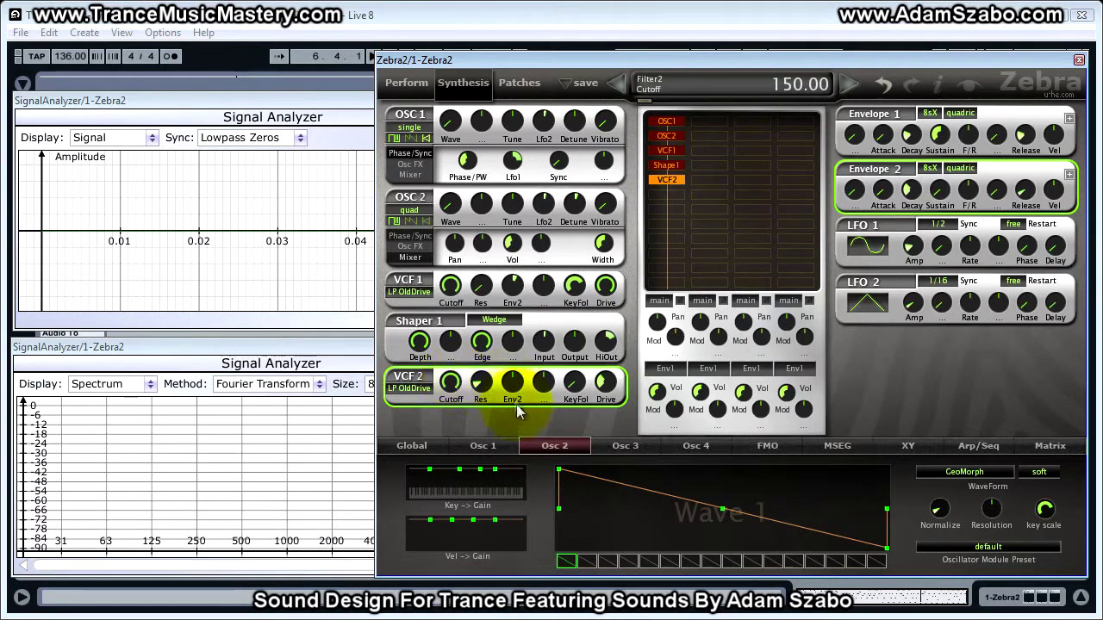
drag(454, 386, 447, 448)
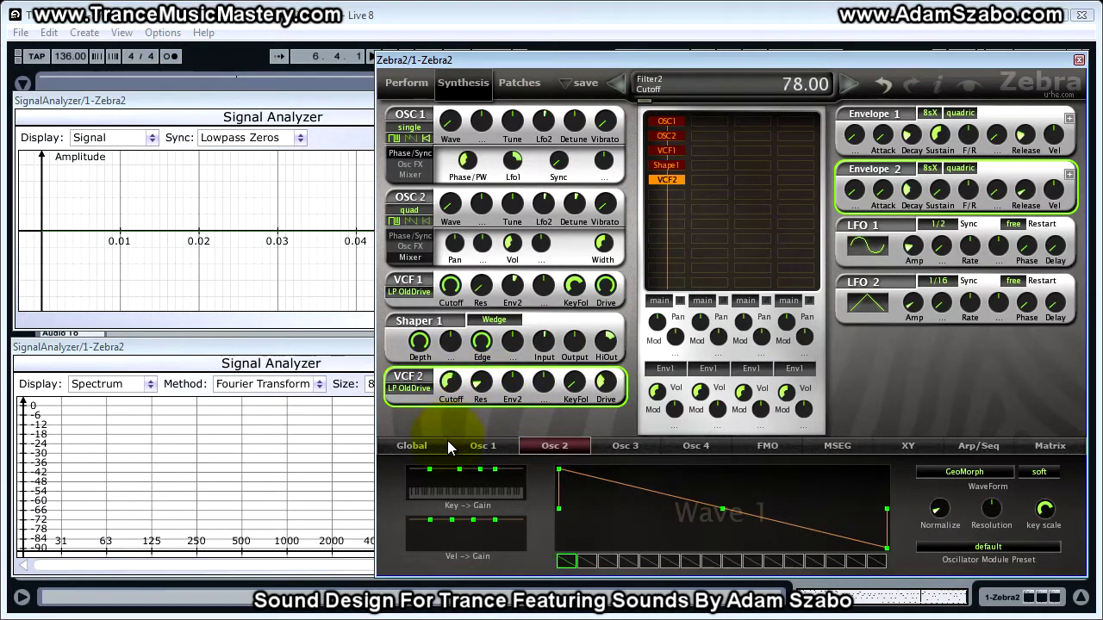
click(515, 390)
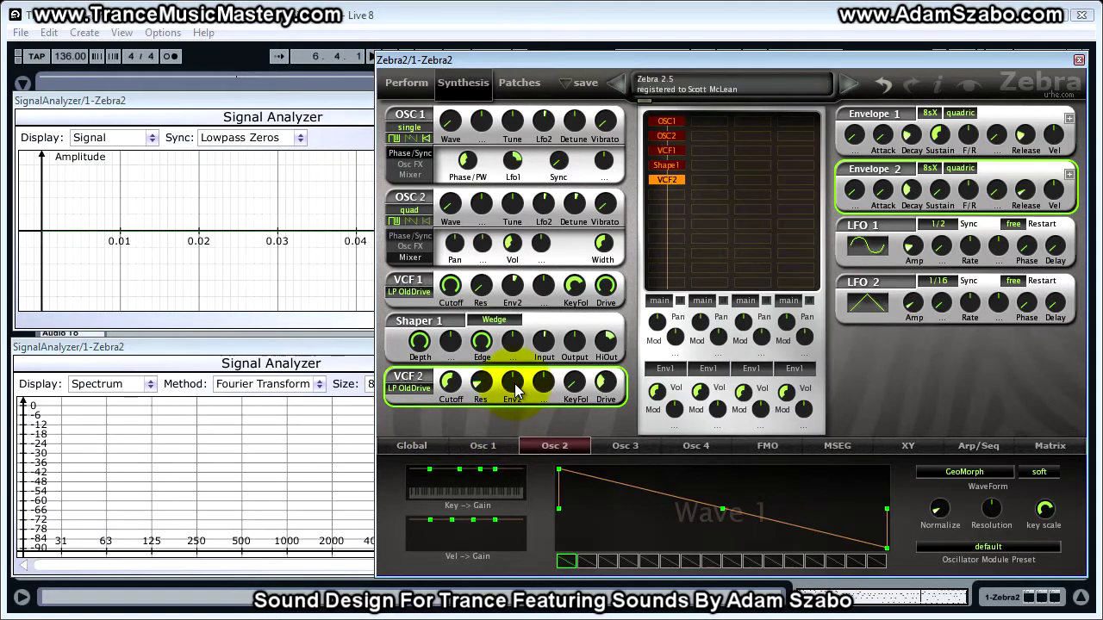
drag(517, 390, 516, 372)
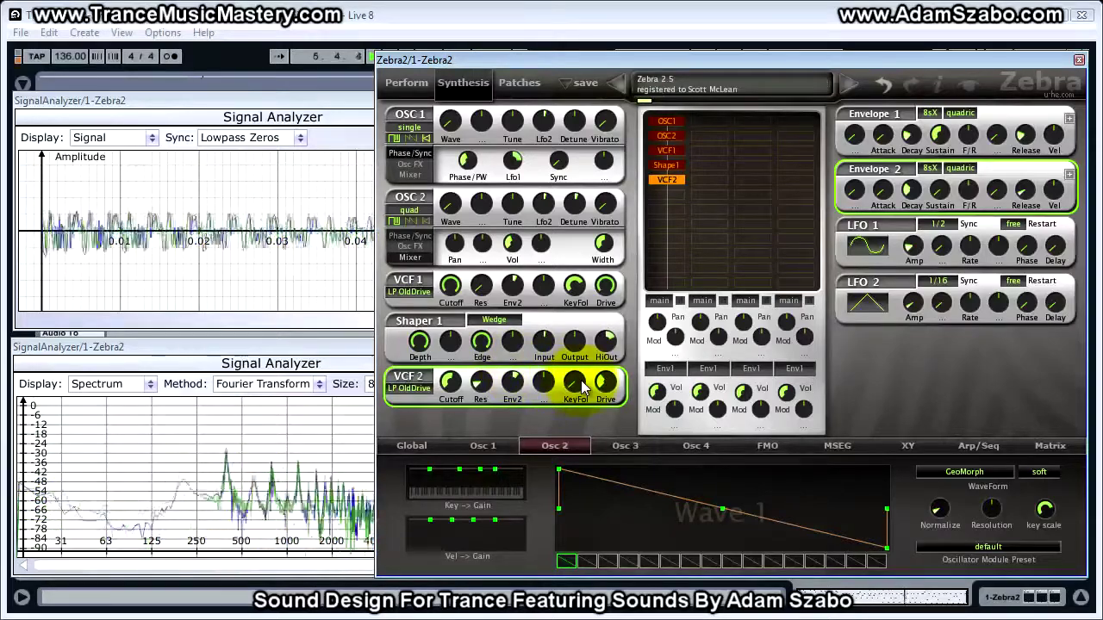
click(514, 381)
- Sweep VCF2's cutoff down and raise it back to maximum while the sound plays
click(453, 388)
drag(457, 394, 476, 466)
drag(454, 385, 645, 237)
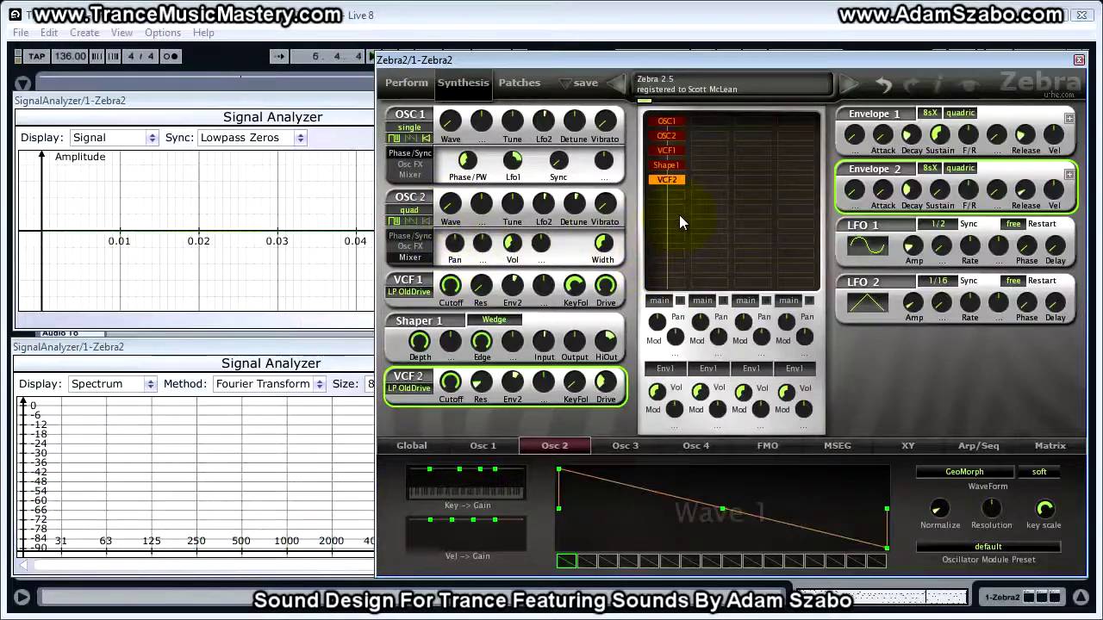
- Compare the playing sound with VCF2 repeatedly bypassed and re-enabled, leaving the filter active
double_click(678, 181)
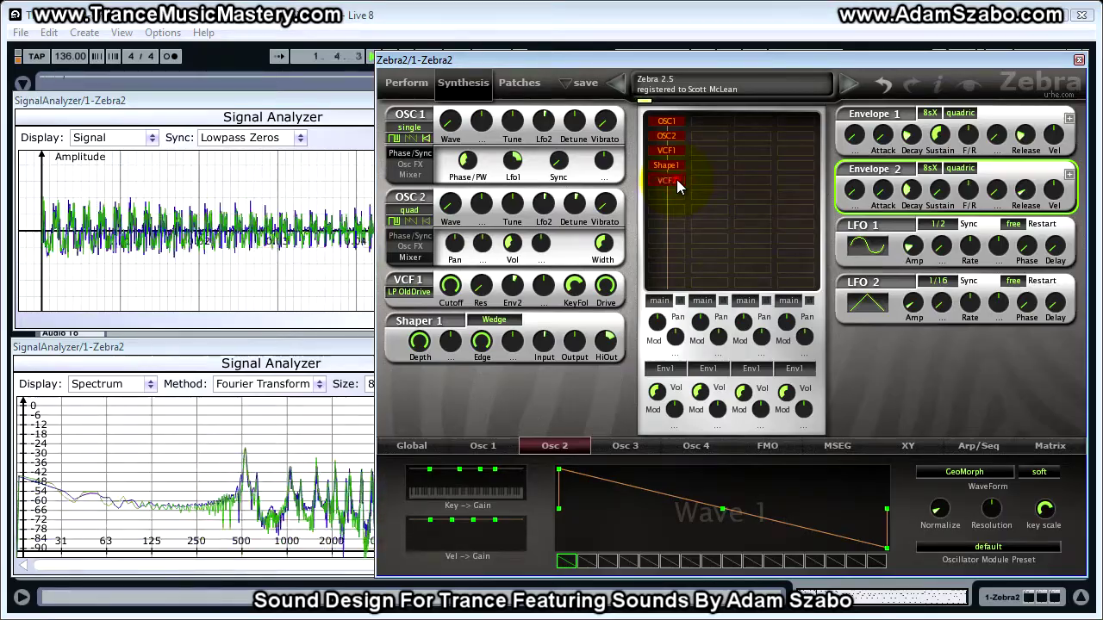
double_click(677, 180)
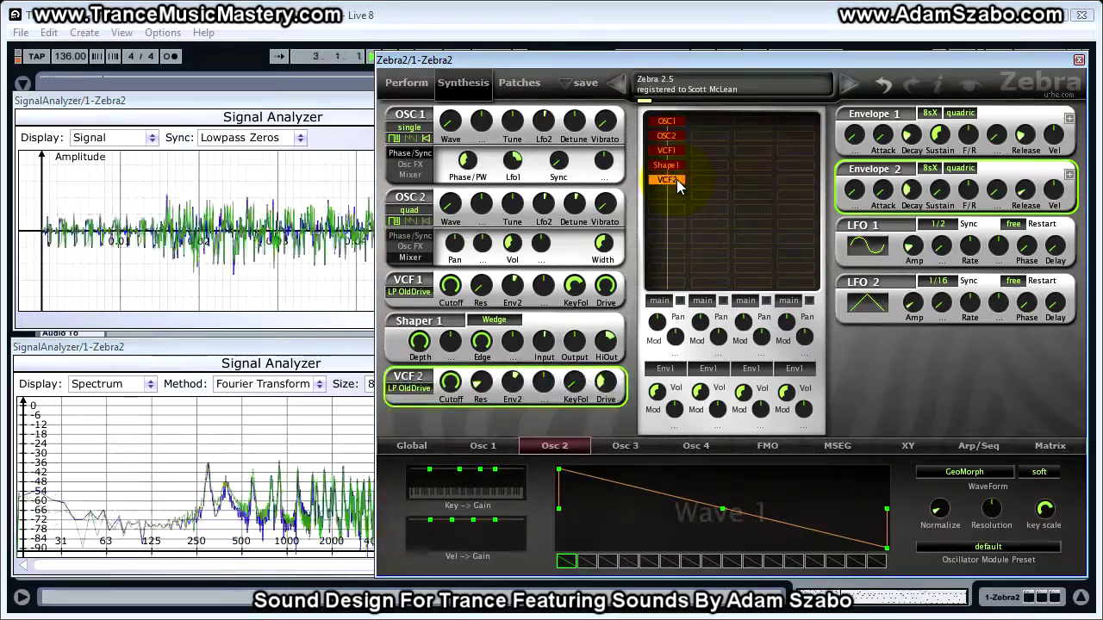
double_click(677, 183)
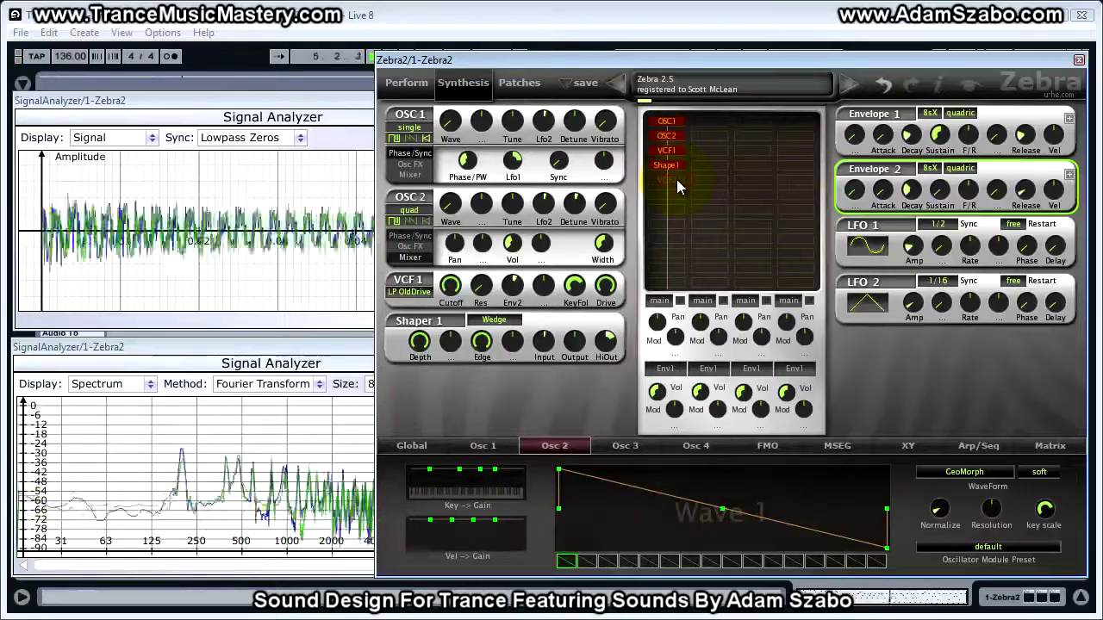
double_click(677, 179)
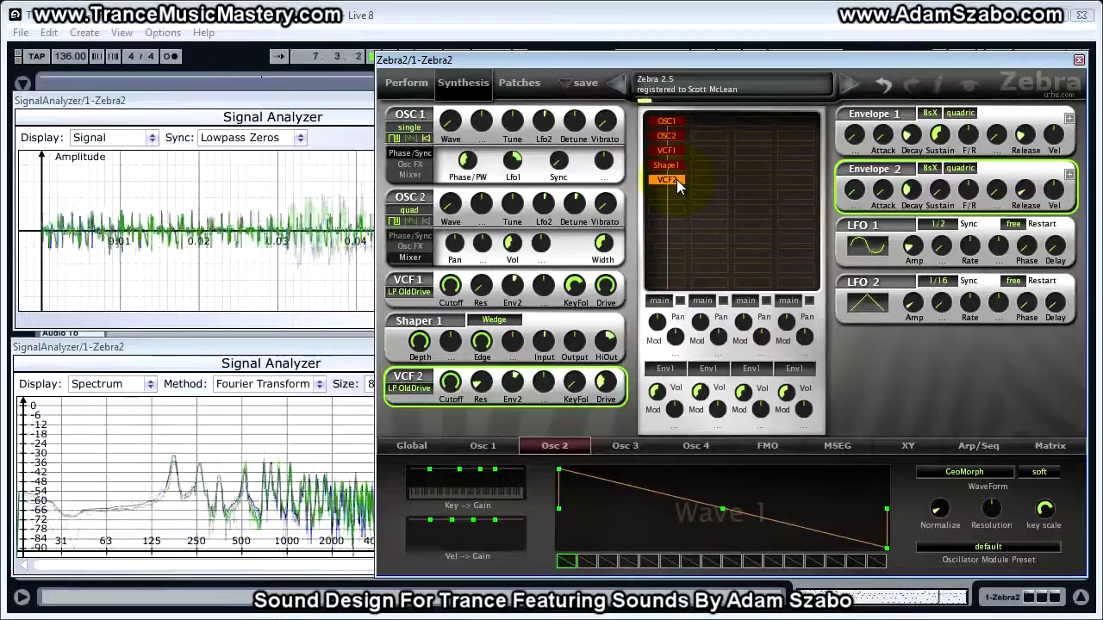
double_click(676, 180)
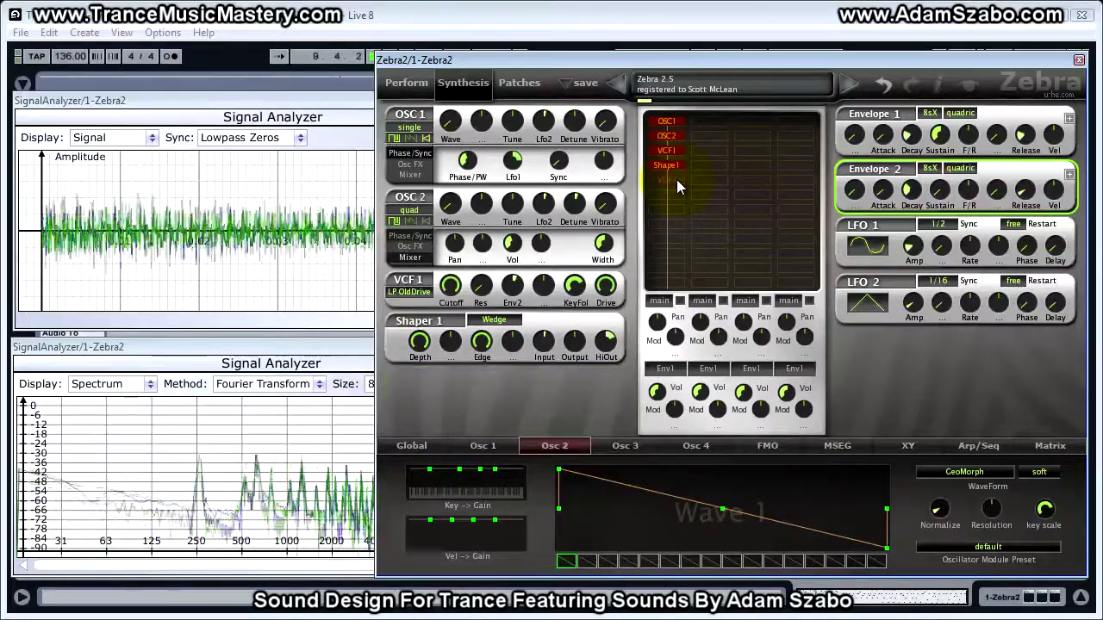
double_click(676, 179)
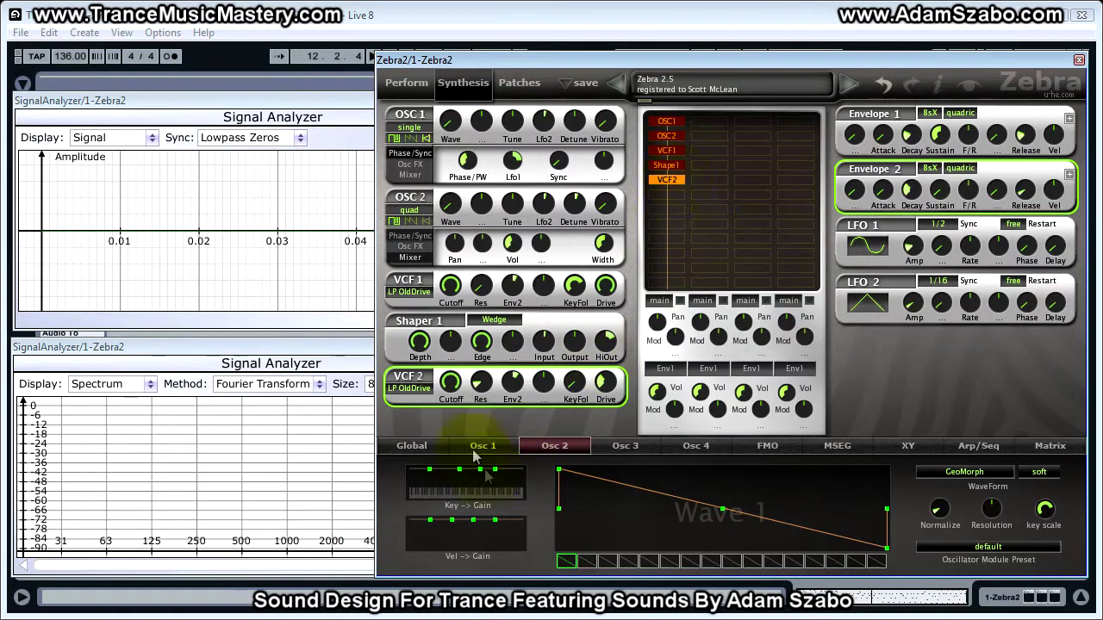
- In the global effects, boost EQ 1's band 2 by about 7 dB around 500 Hz and widen its curve
click(412, 446)
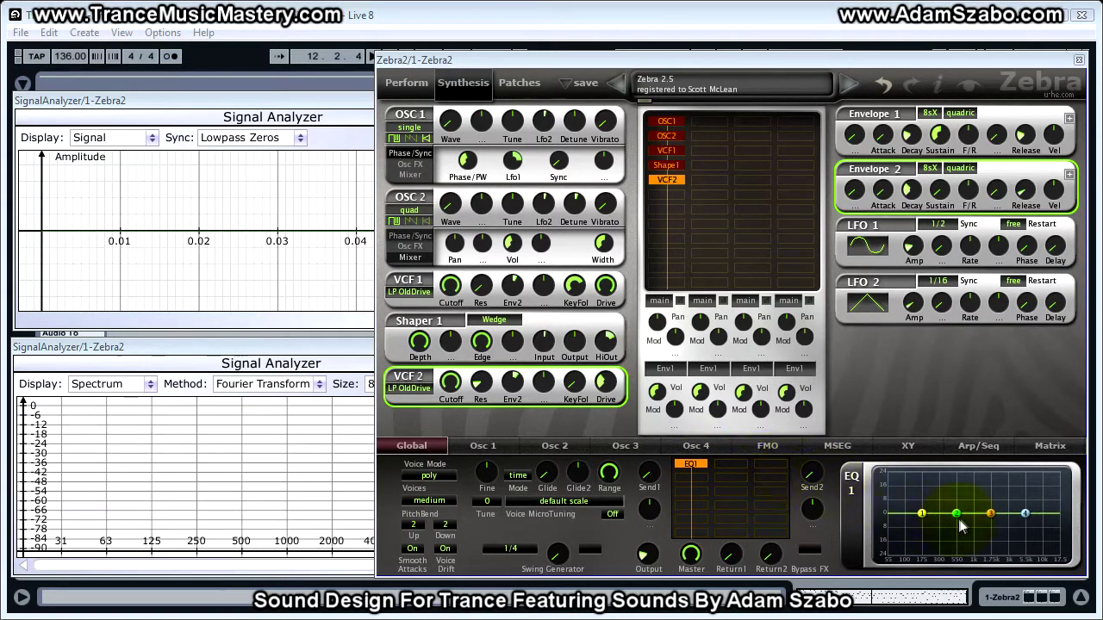
drag(962, 517, 954, 508)
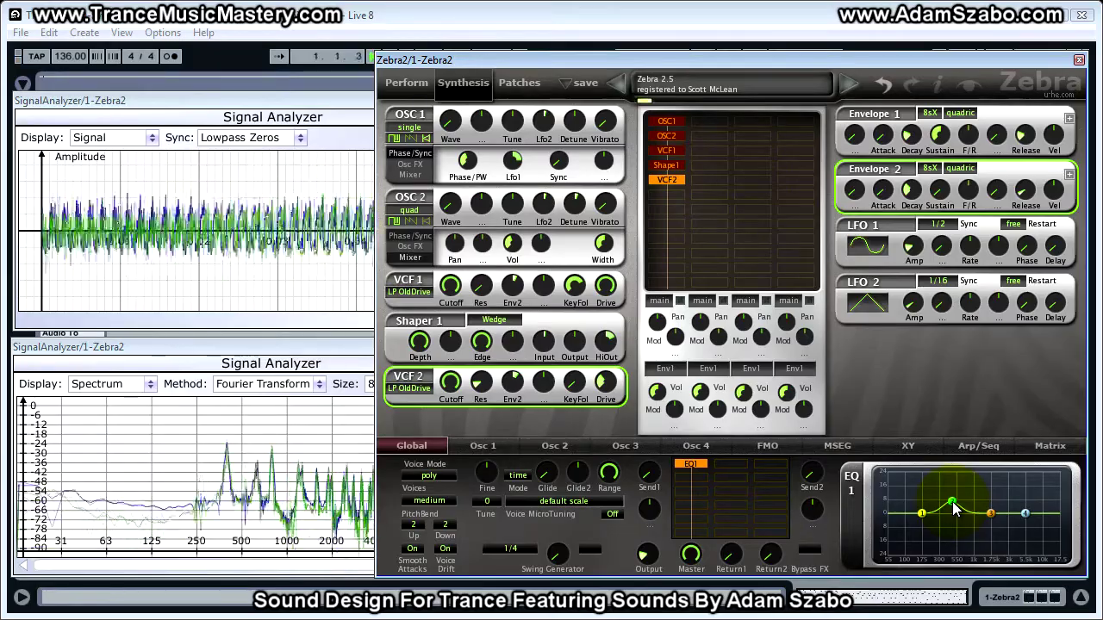
mouse_move(954, 508)
mouse_down()
mouse_move(953, 530)
mouse_move(950, 521)
mouse_up()
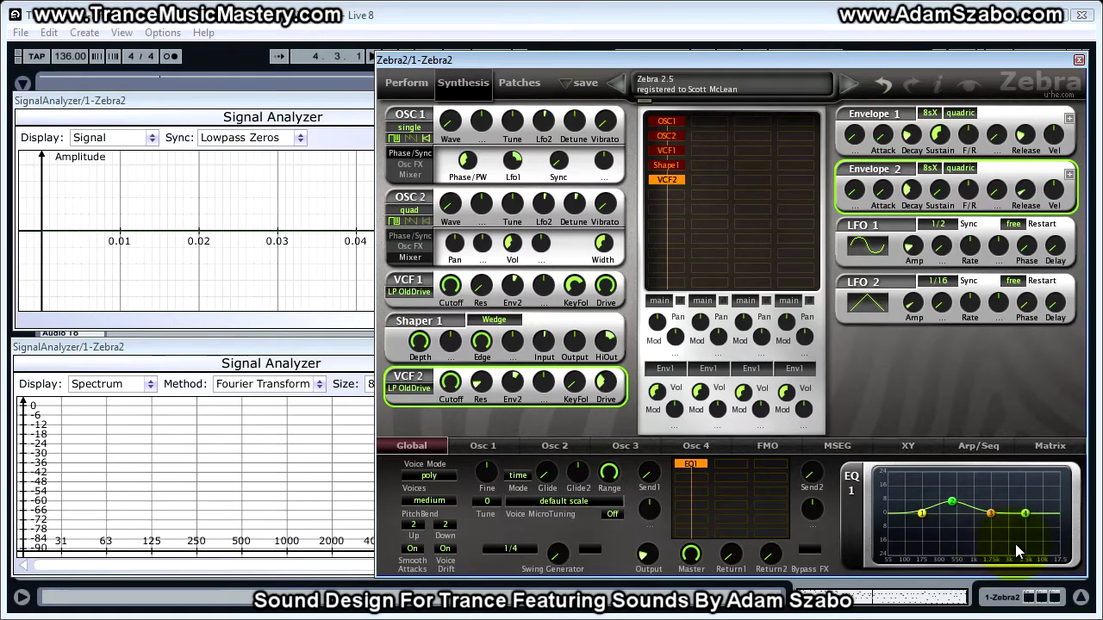
- Boost EQ 1's band 3 slightly above 2 kHz with a wider curve, and raise the high shelf by about 5 dB near 6 kHz
drag(991, 517, 1002, 511)
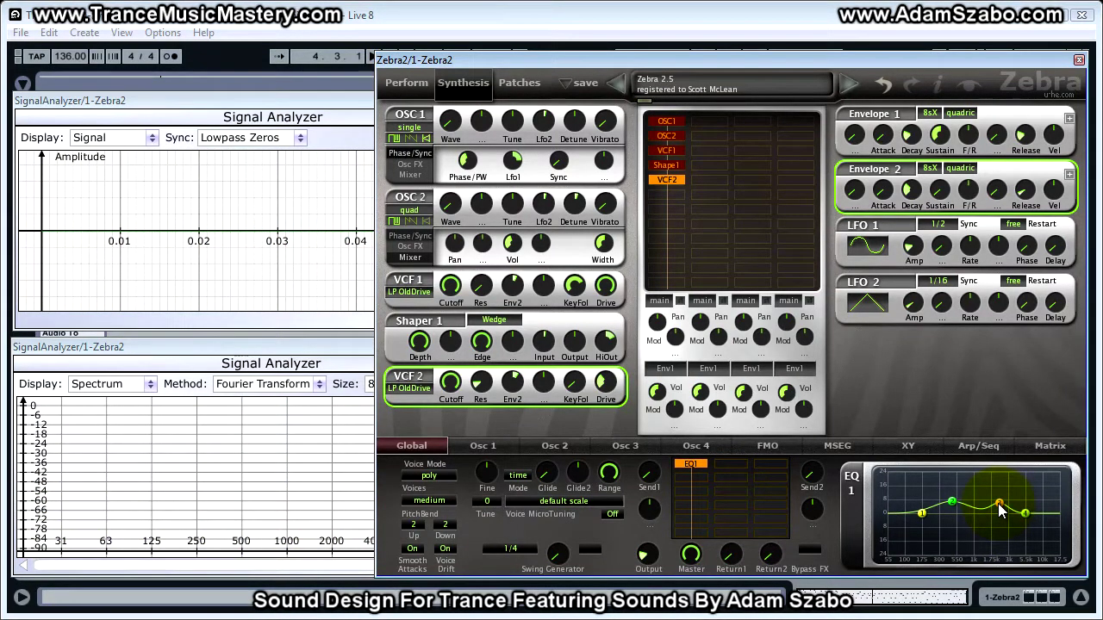
key(space)
scroll(999, 516, down, 5)
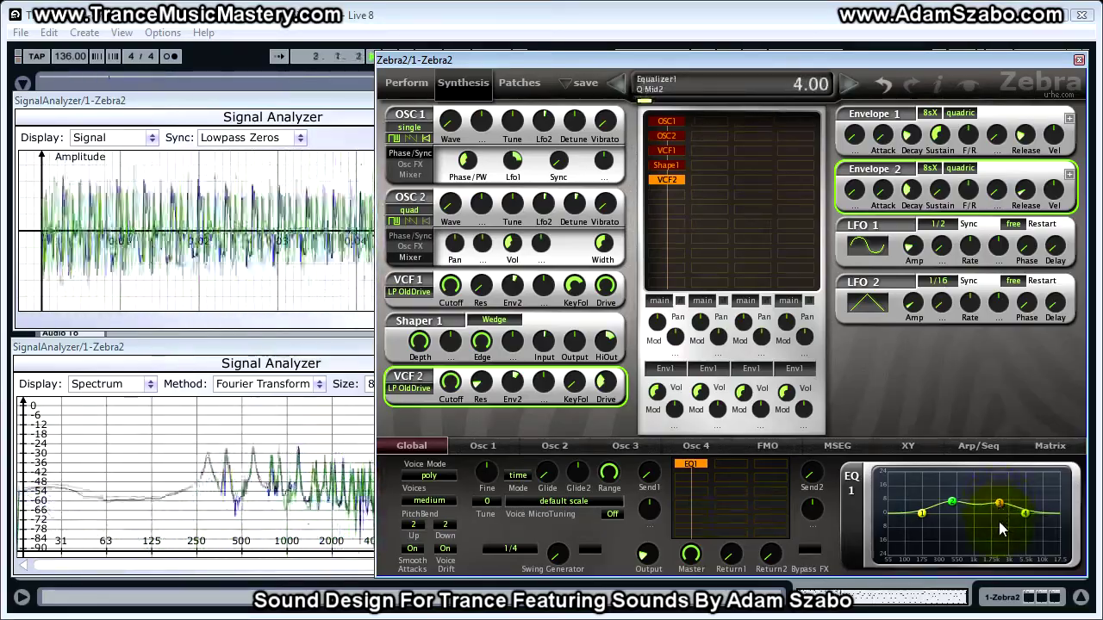
scroll(1000, 529, up, 1)
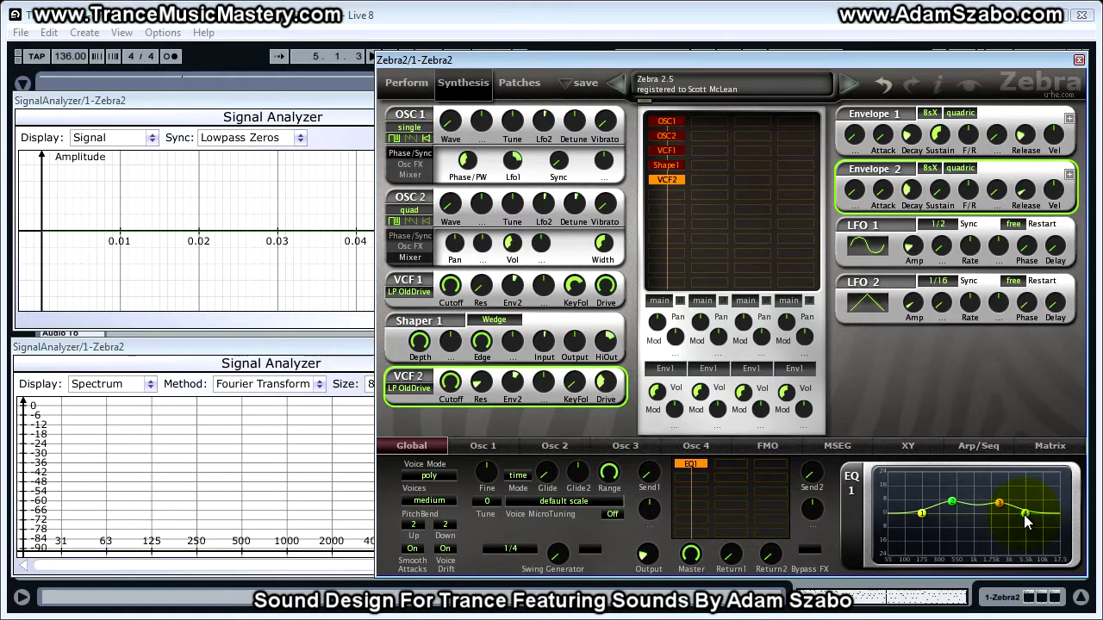
drag(1026, 520, 1031, 519)
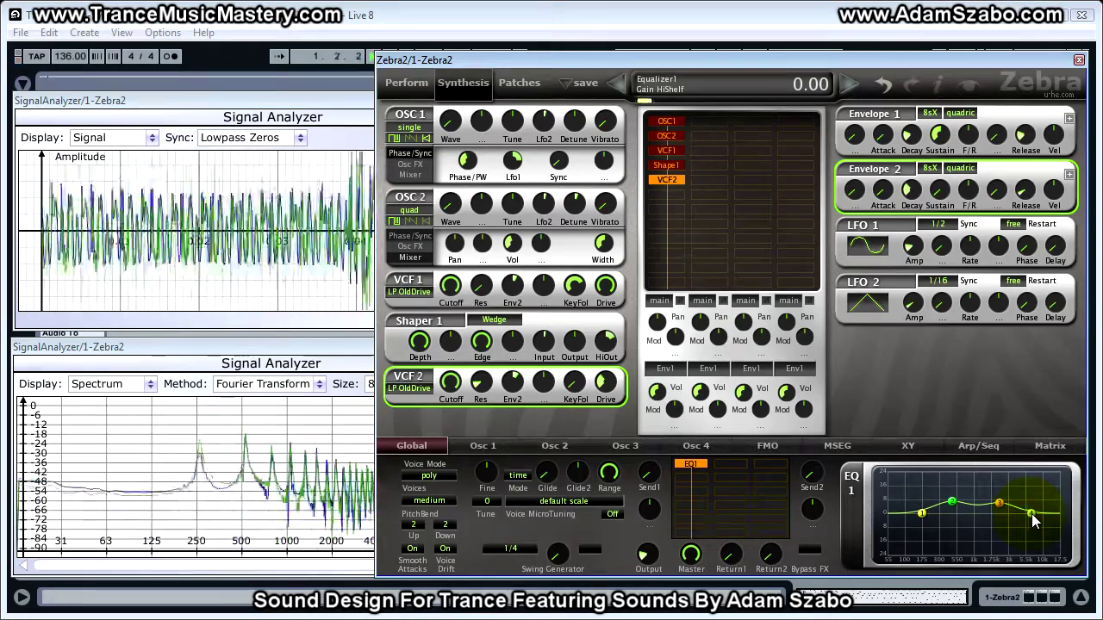
drag(1032, 514, 1029, 507)
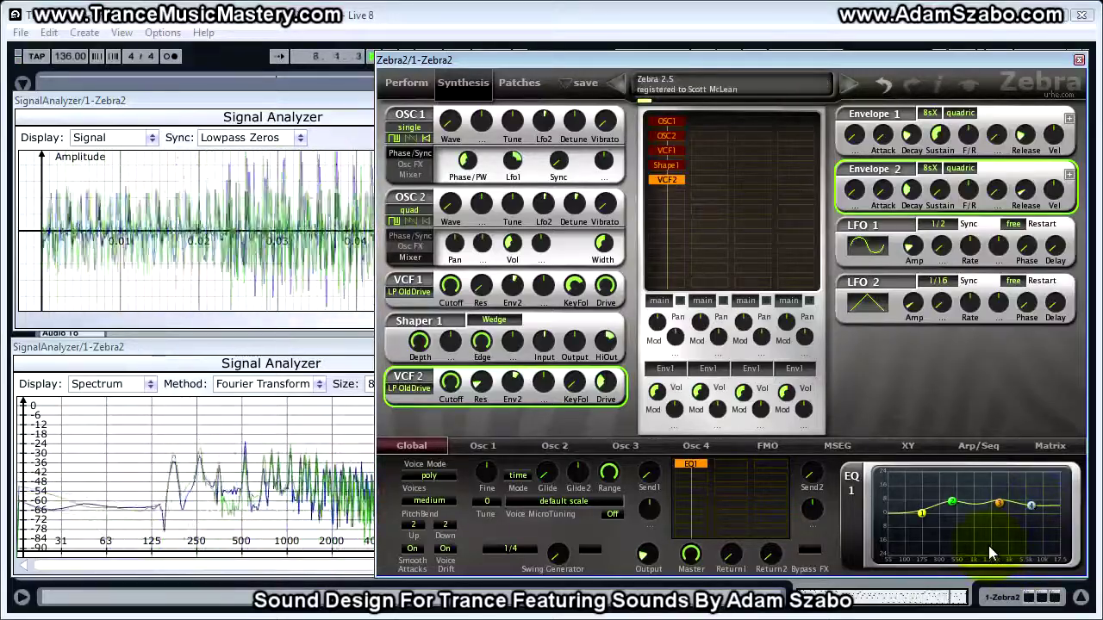
- Add a Delay1 module directly below EQ1 in the effects grid and set its Sync1 to 1/8
click(703, 484)
click(732, 234)
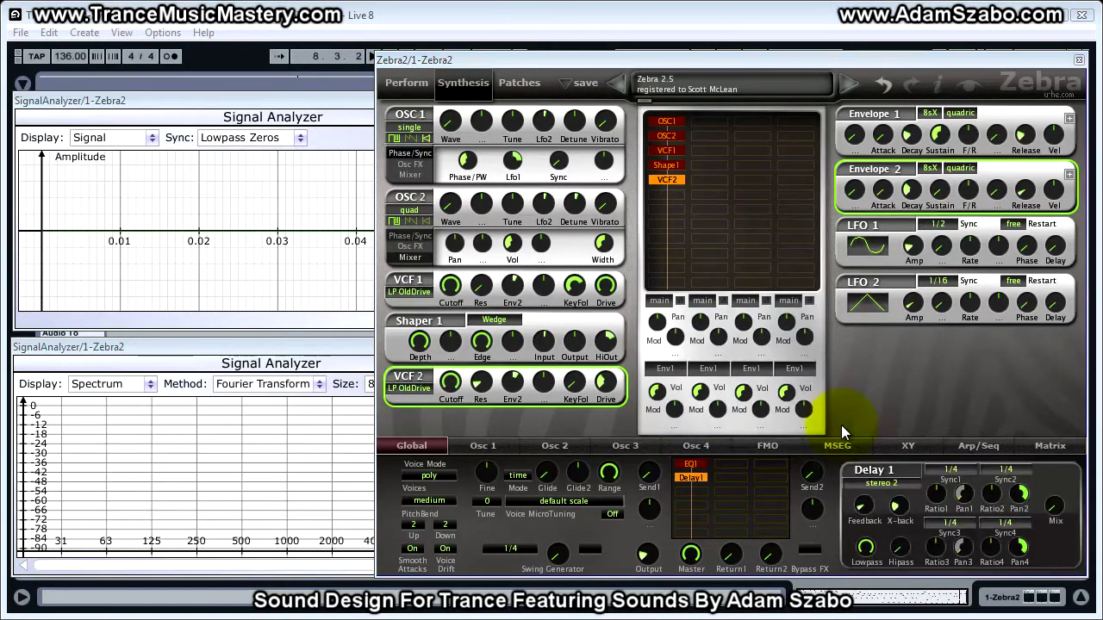
click(950, 470)
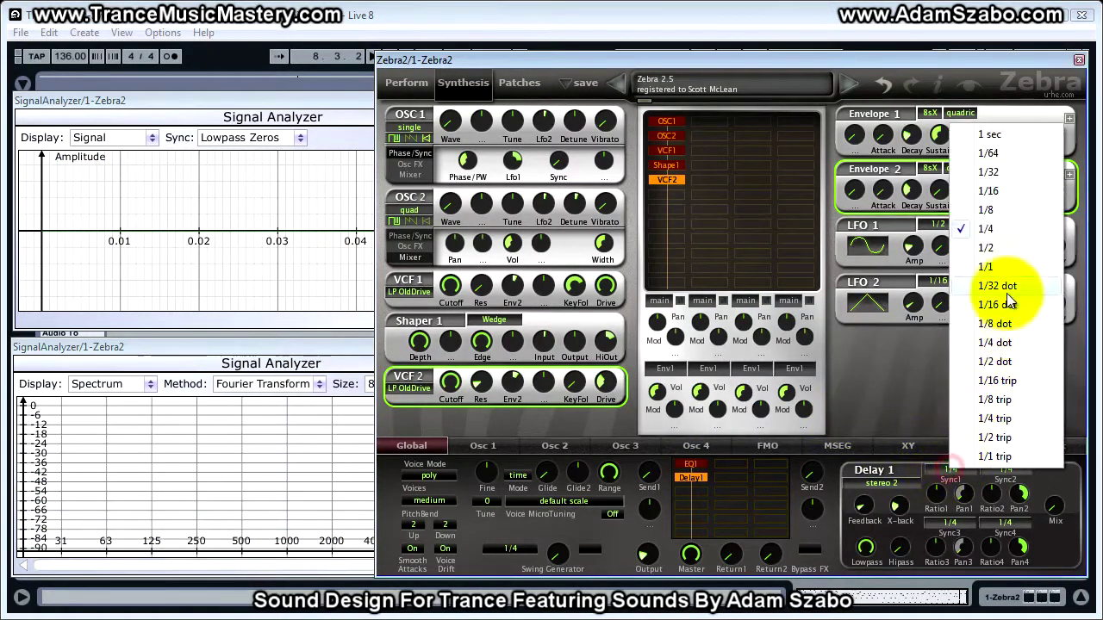
click(993, 211)
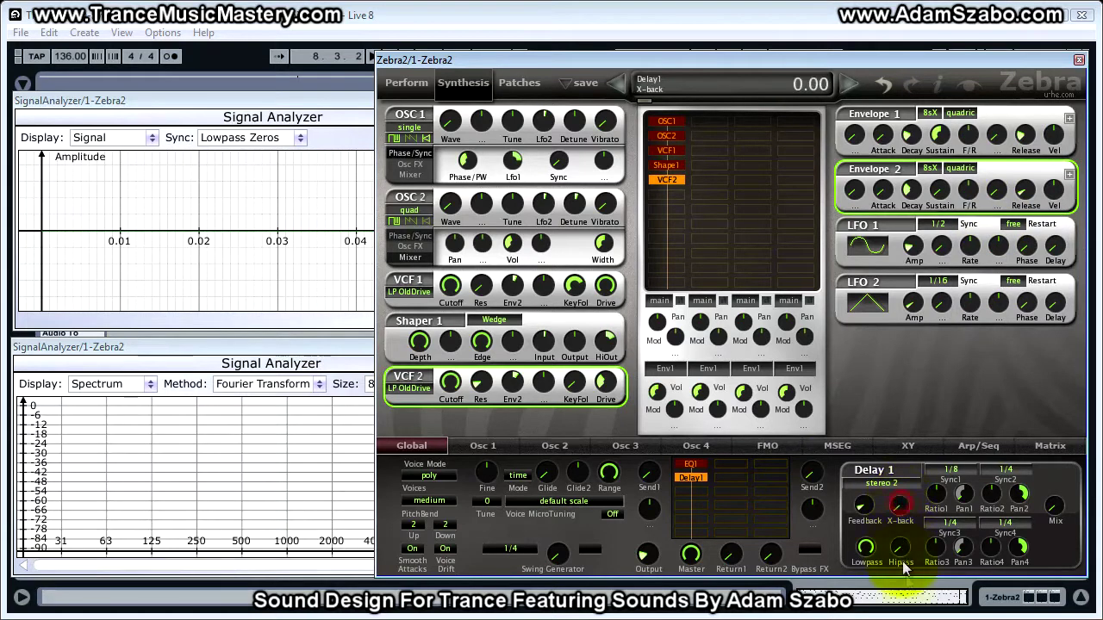
- Set Delay 1's X-back to 0.00 and its mix to 28.00, and raise its feedback slightly from zero
click(865, 504)
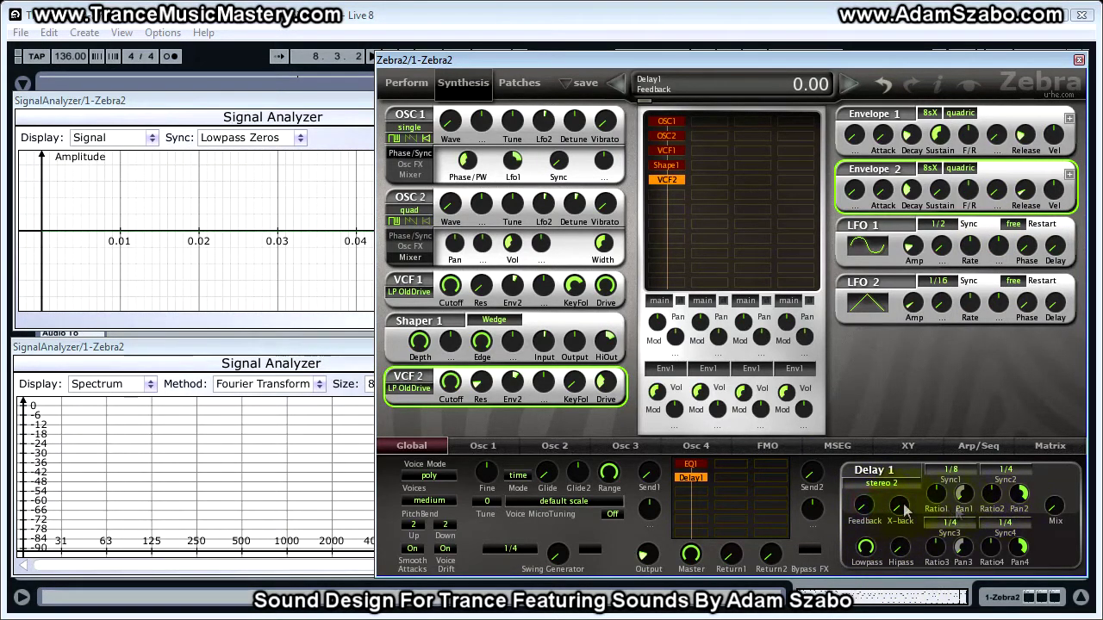
click(1055, 509)
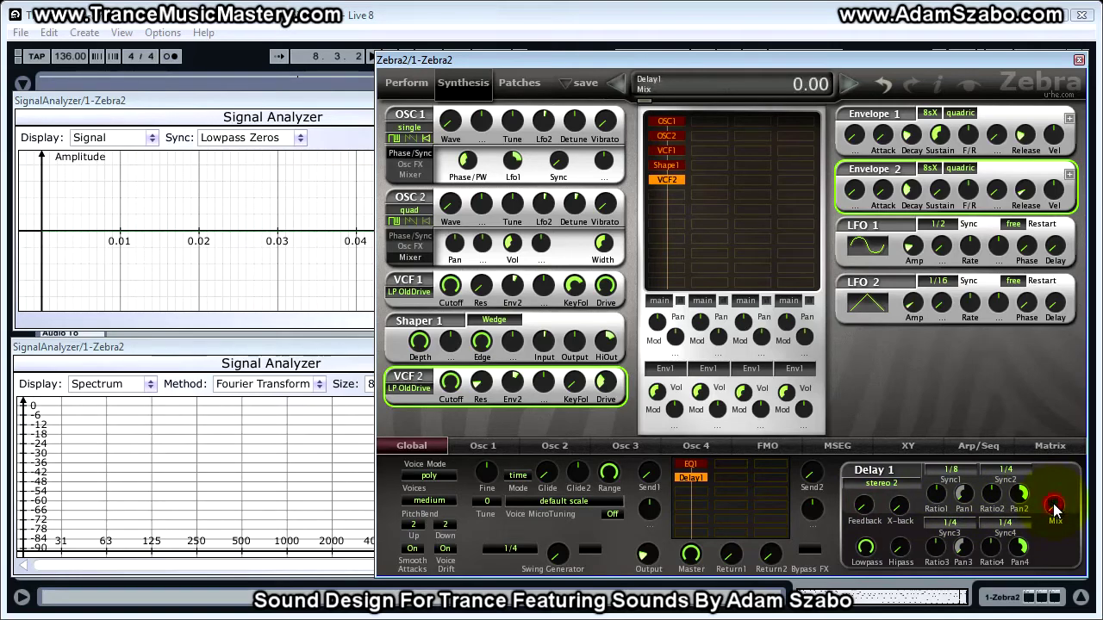
key(space)
drag(1055, 509, 1055, 462)
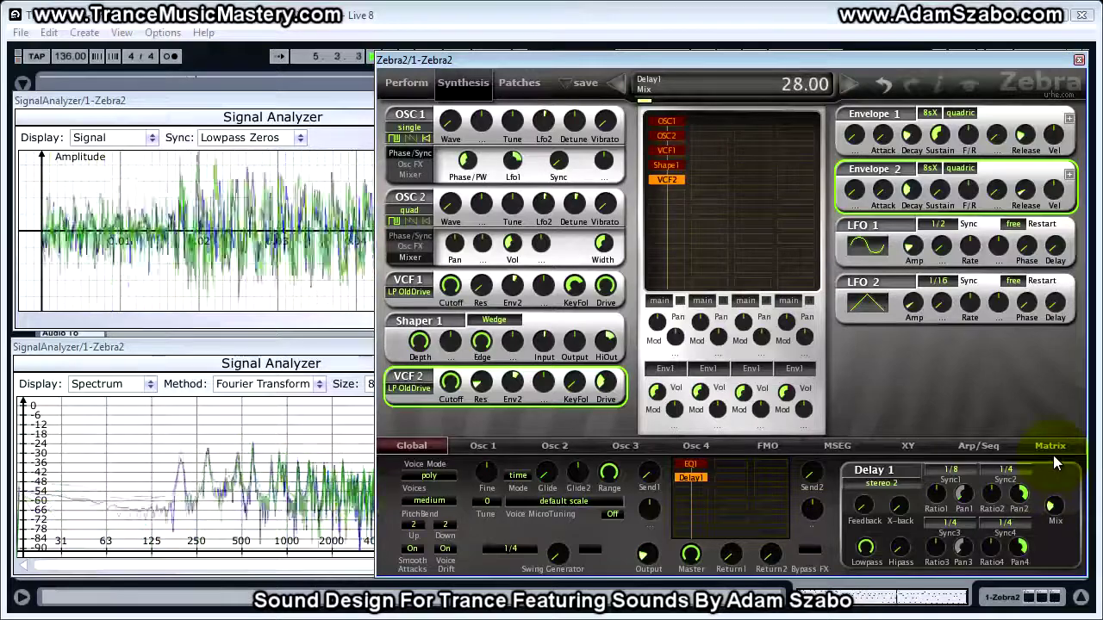
click(865, 512)
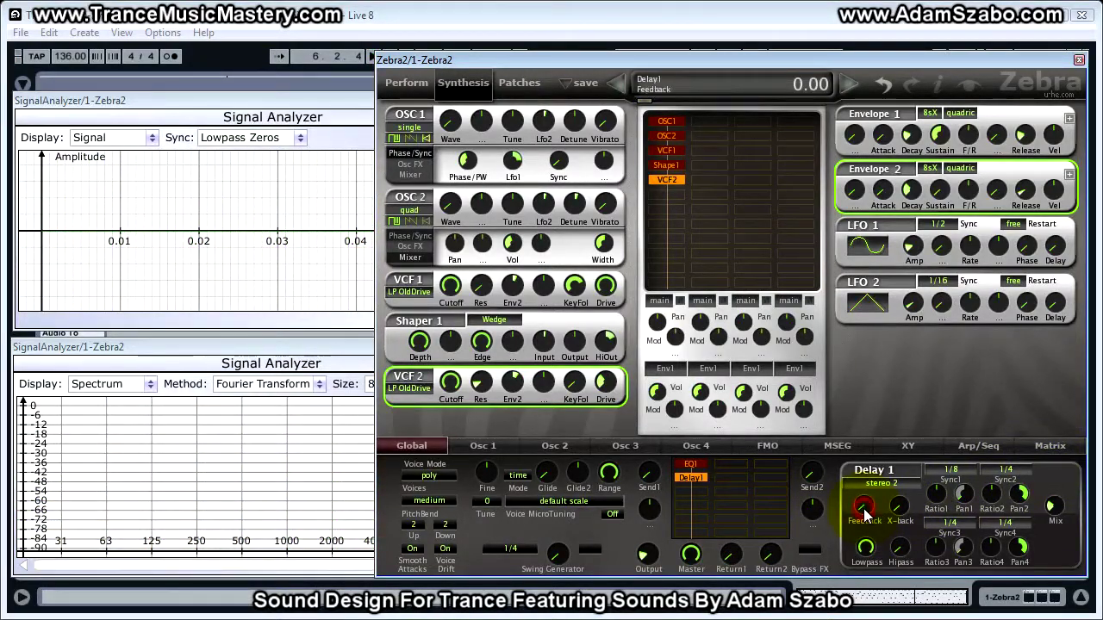
drag(865, 511, 864, 487)
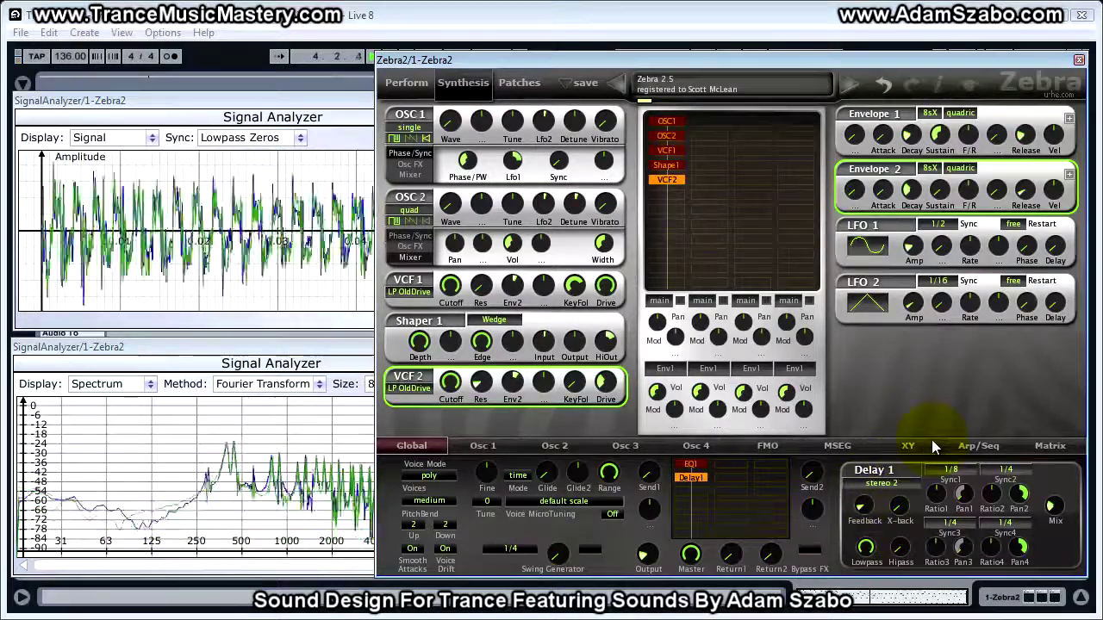
- Add a Rev1 reverb module below Delay1 in the effects grid, with the dry level at maximum and a moderate wet level
click(688, 490)
click(728, 479)
drag(950, 487, 952, 368)
drag(1040, 485, 1010, 417)
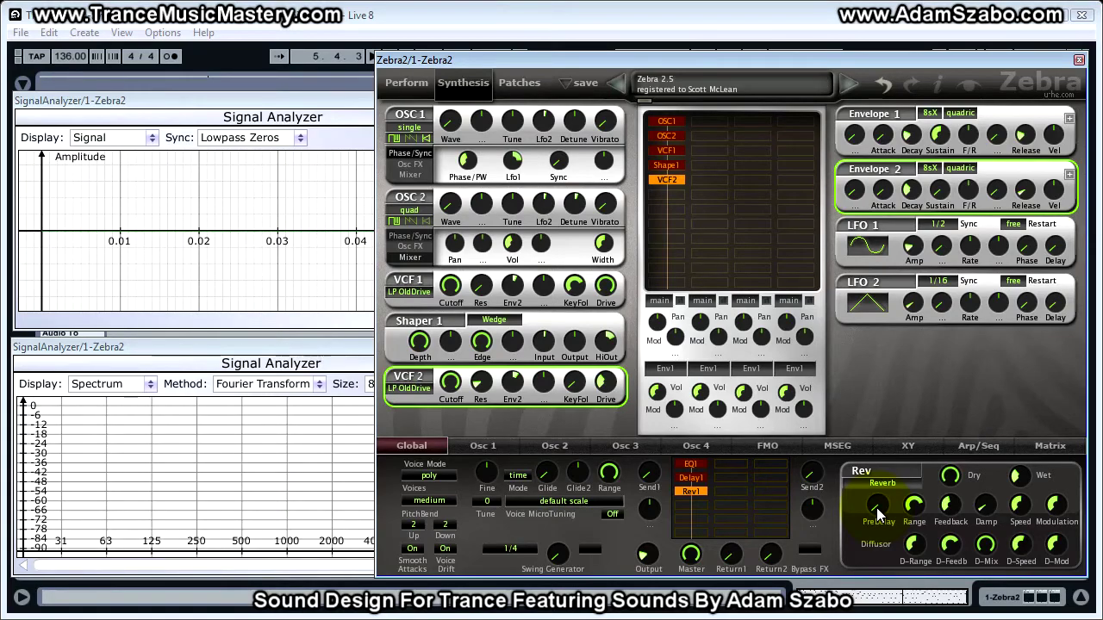
- Raise the reverb's pre-delay slightly and check its feedback, damp, modulation and range controls
drag(879, 514, 877, 504)
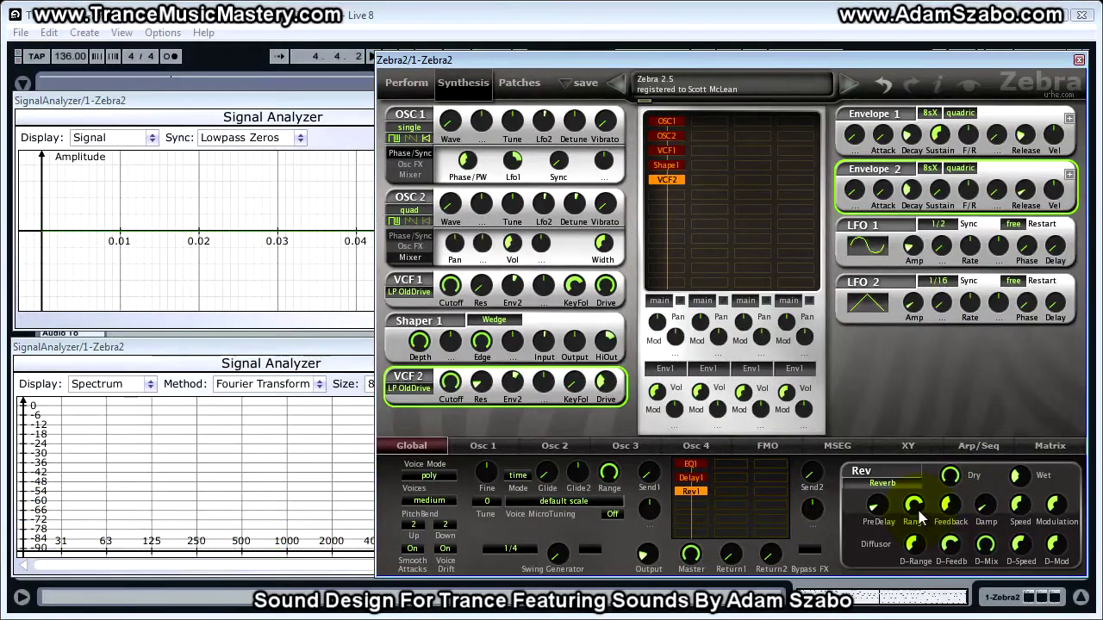
click(950, 512)
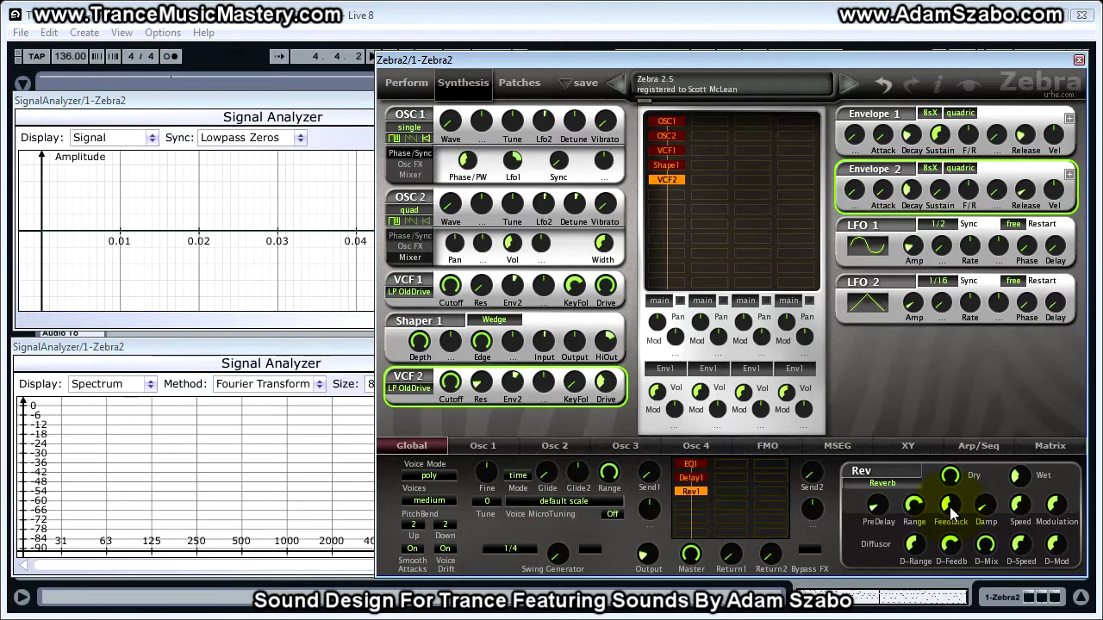
mouse_move(988, 510)
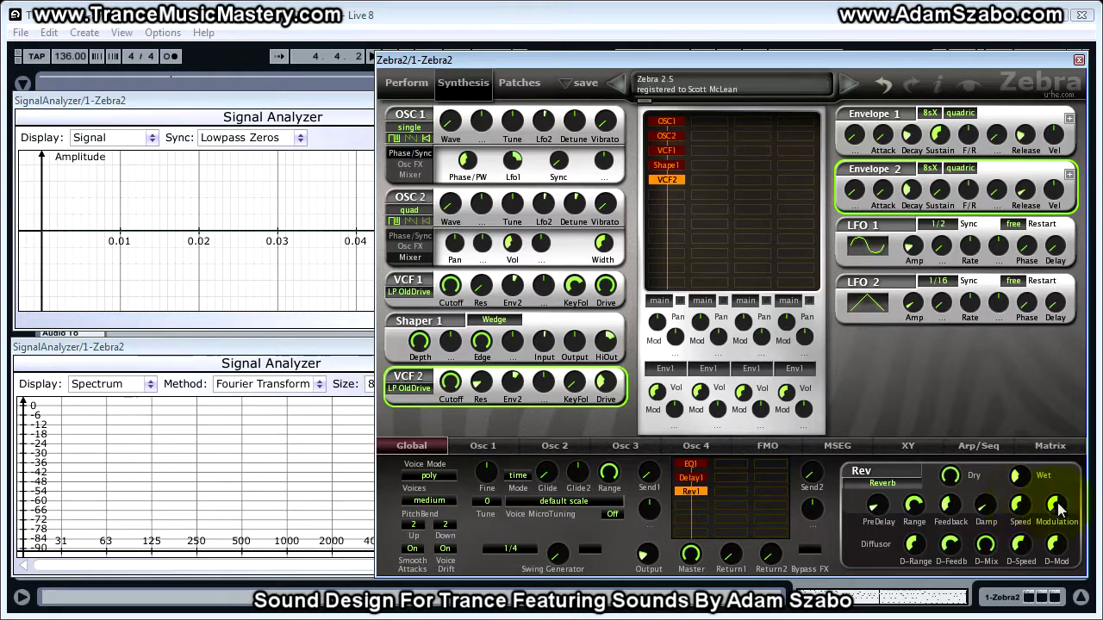
mouse_move(1064, 508)
mouse_move(912, 515)
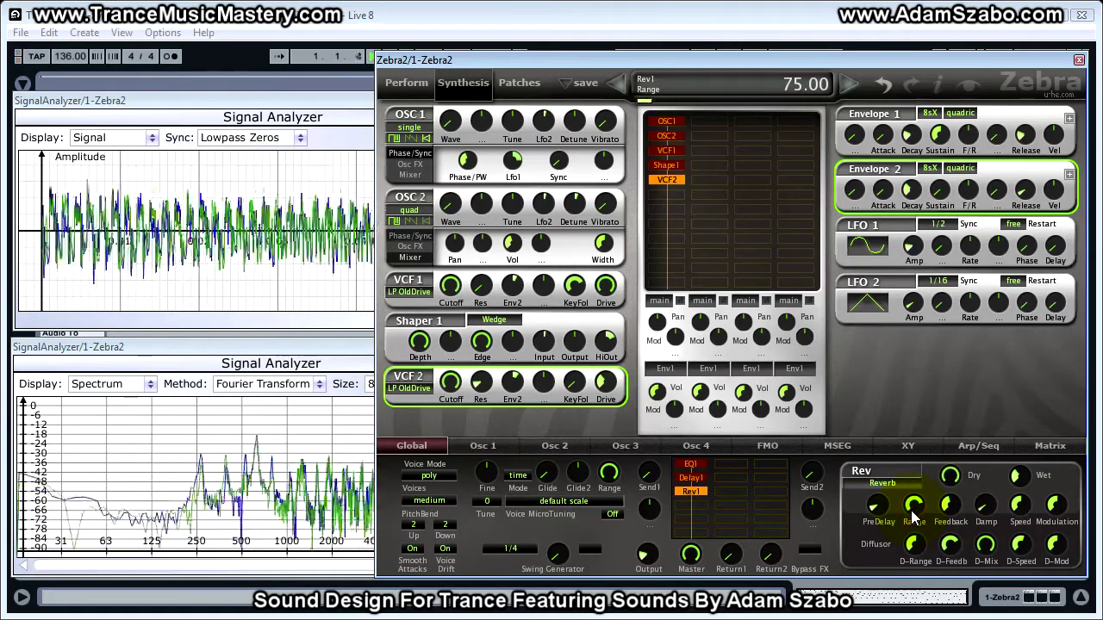
- Set the reverb's range to 68.00 and its feedback to 72.50
drag(913, 512, 915, 530)
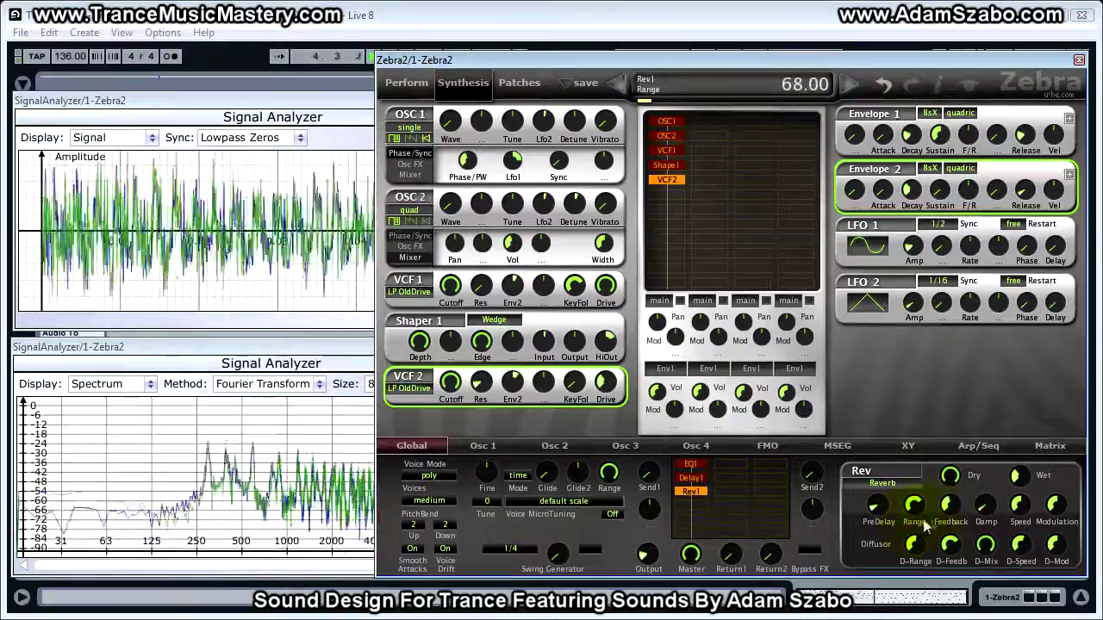
drag(949, 512, 948, 455)
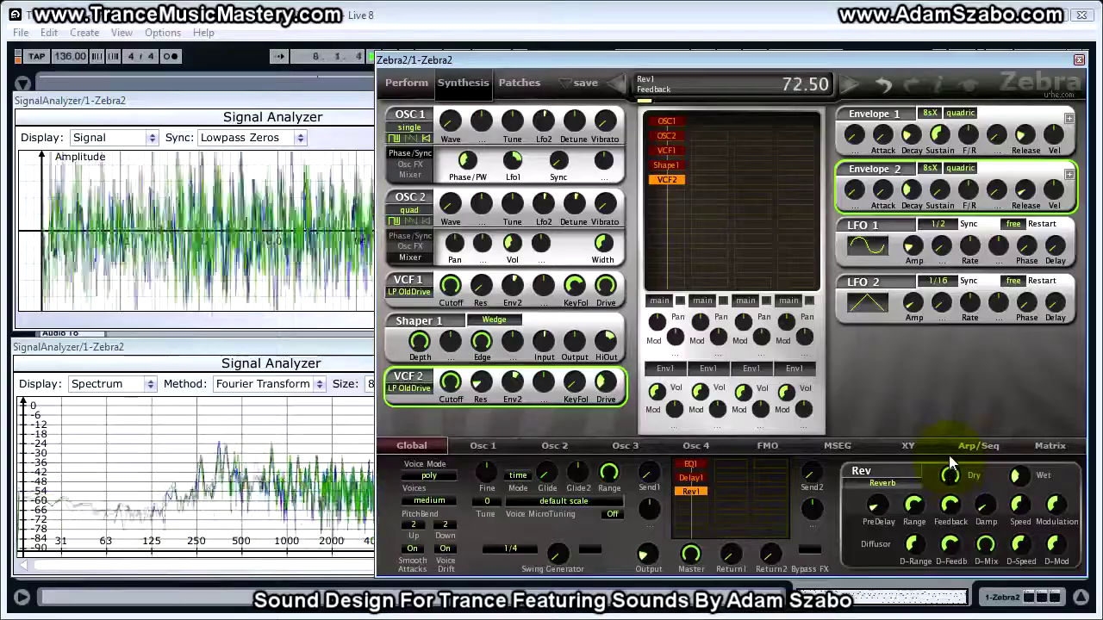
- Fine-tune the reverb's damp to a low level and adjust its speed and modulation, with modulation at 46.00
click(988, 514)
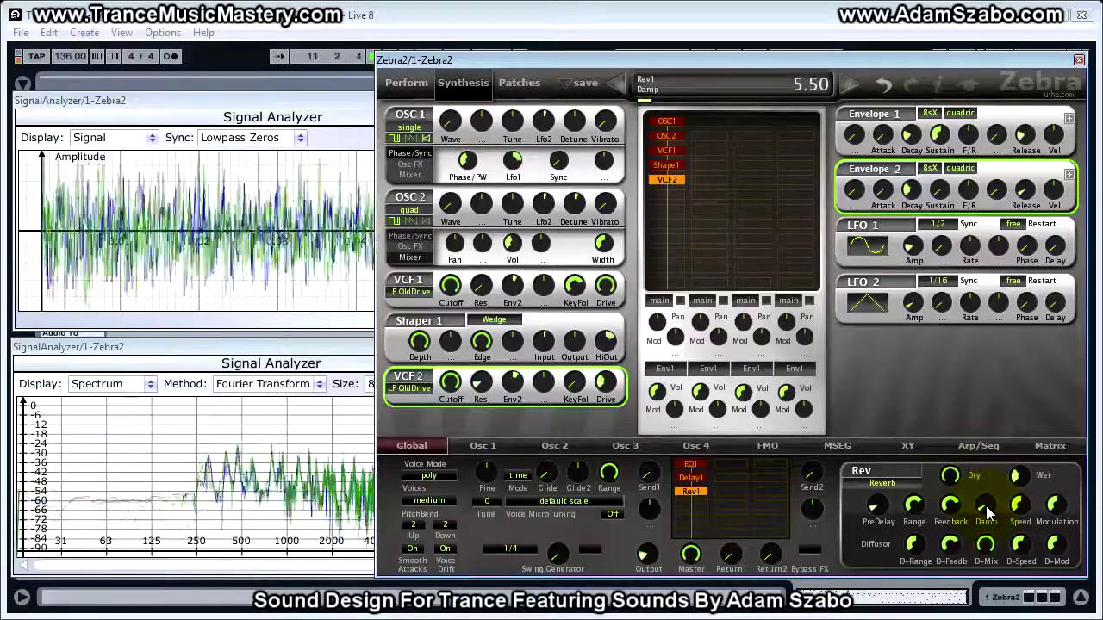
scroll(988, 512, up, 2)
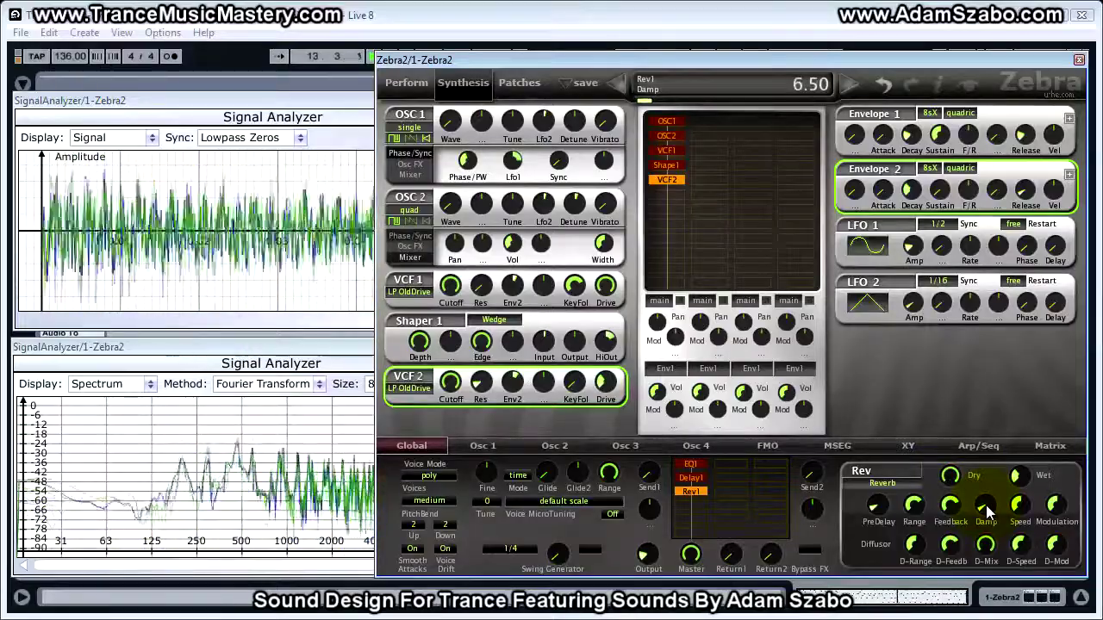
drag(988, 512, 983, 473)
drag(1020, 506, 1054, 518)
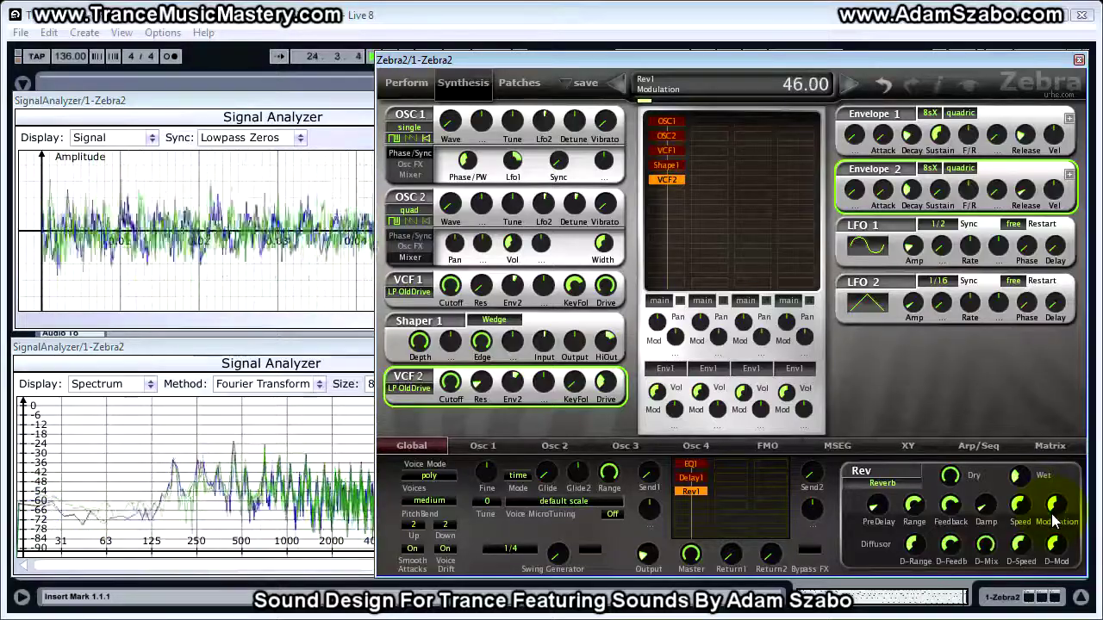
click(986, 507)
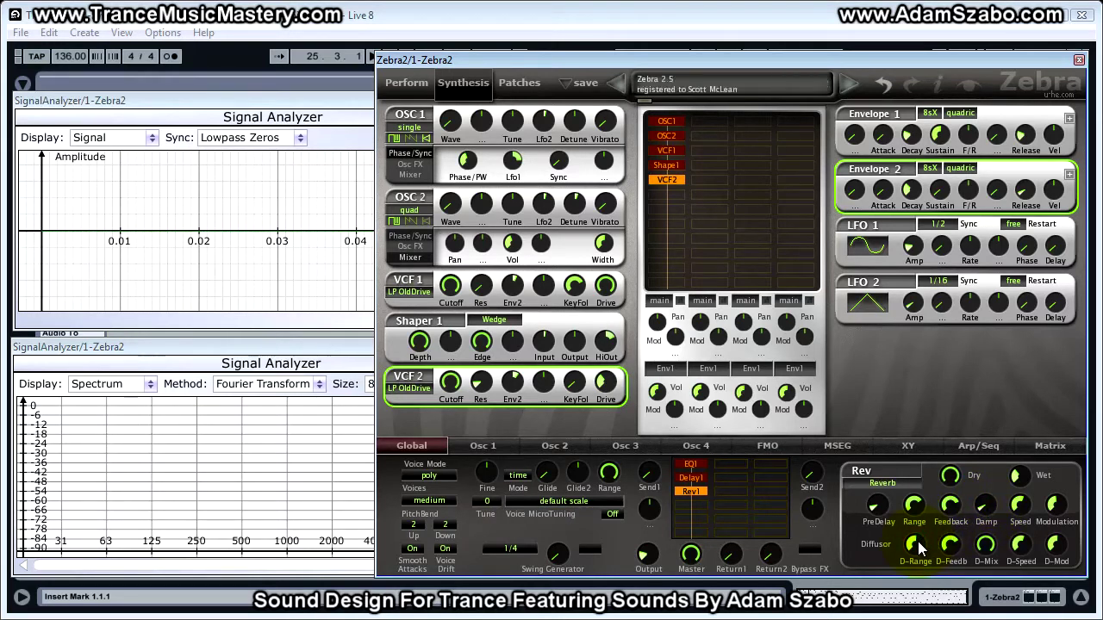
- With the track playing, reduce the reverb diffusor's feedback, lower its mix to about 81 and raise its speed to maximum
mouse_move(949, 547)
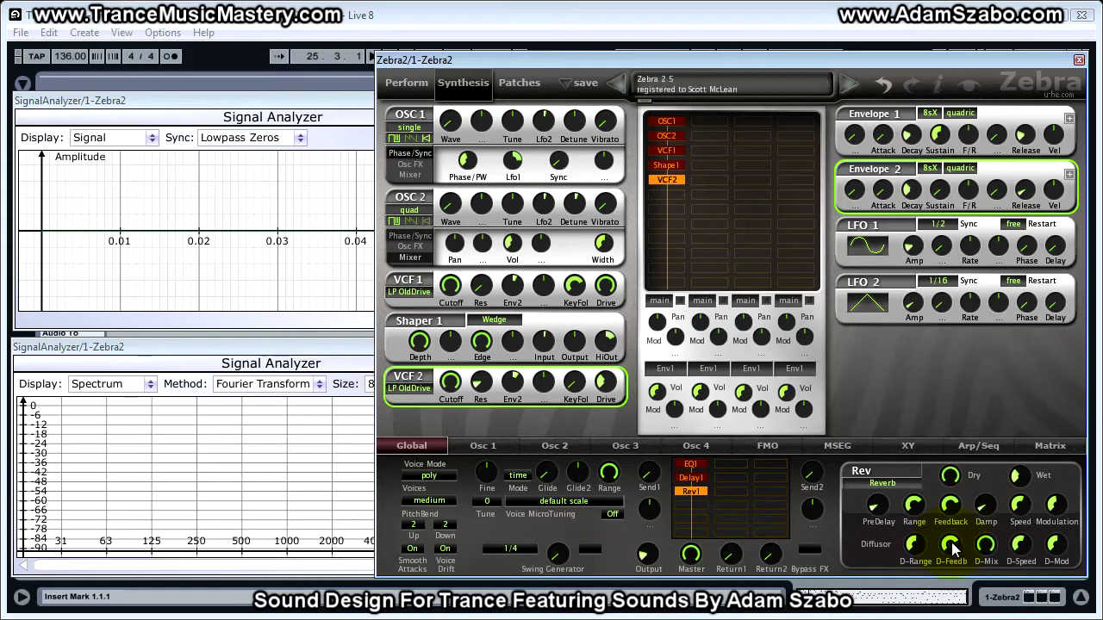
mouse_move(986, 548)
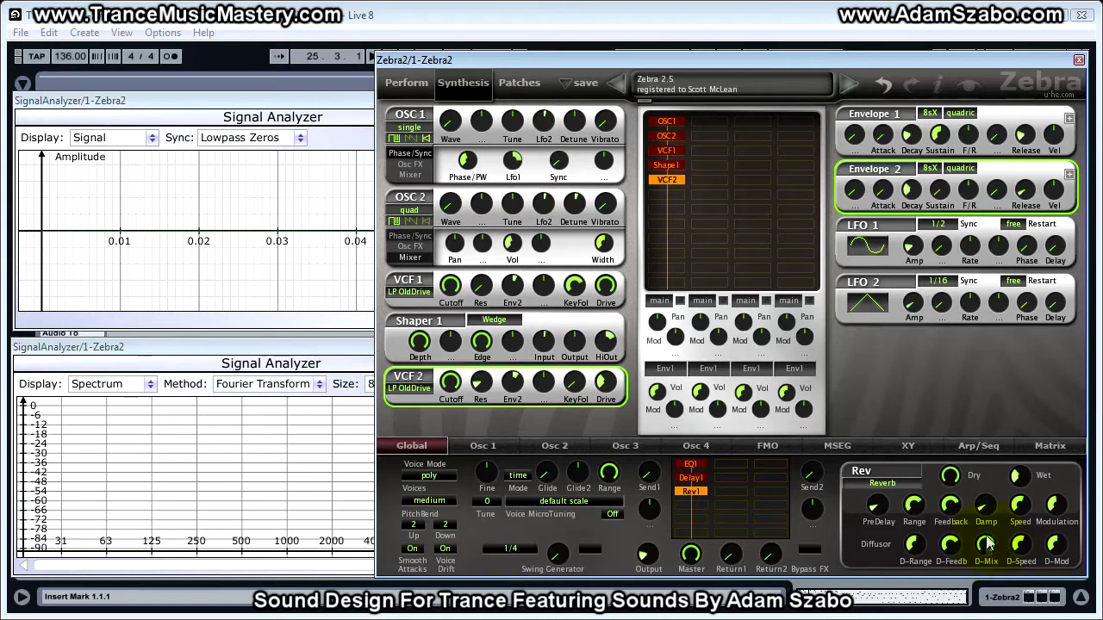
mouse_move(1027, 549)
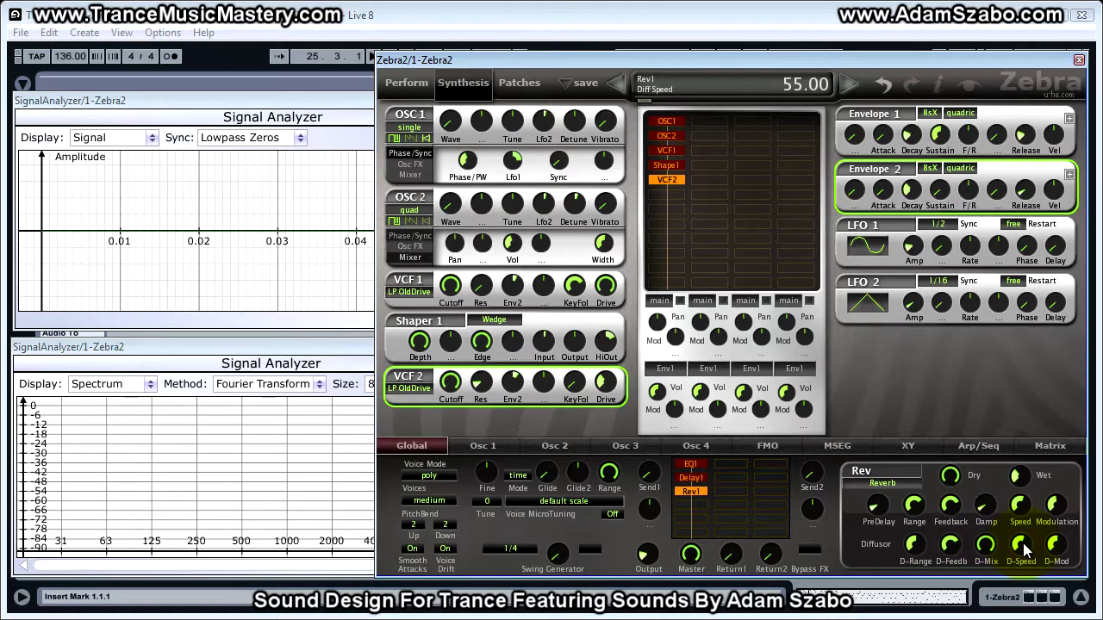
scroll(1025, 549, up, 1)
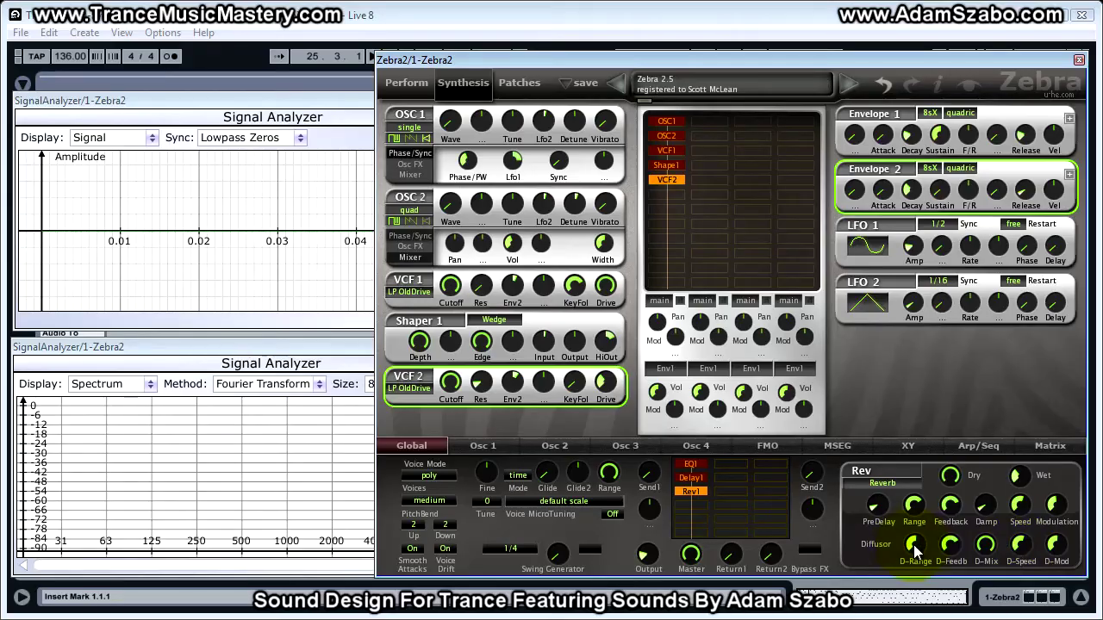
key(space)
mouse_move(915, 550)
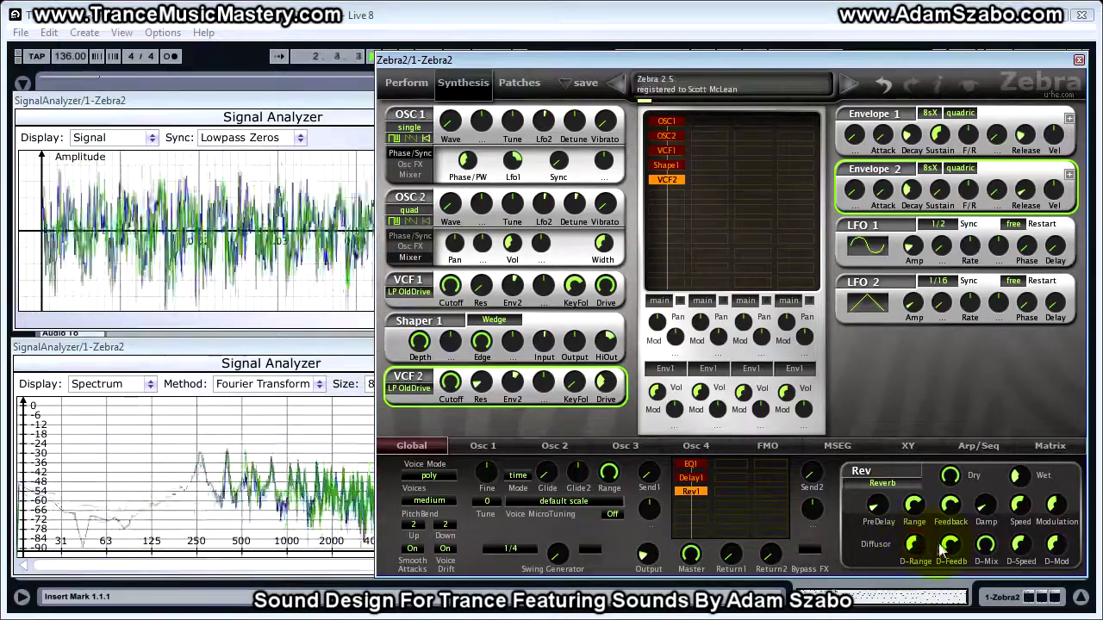
drag(954, 549, 987, 555)
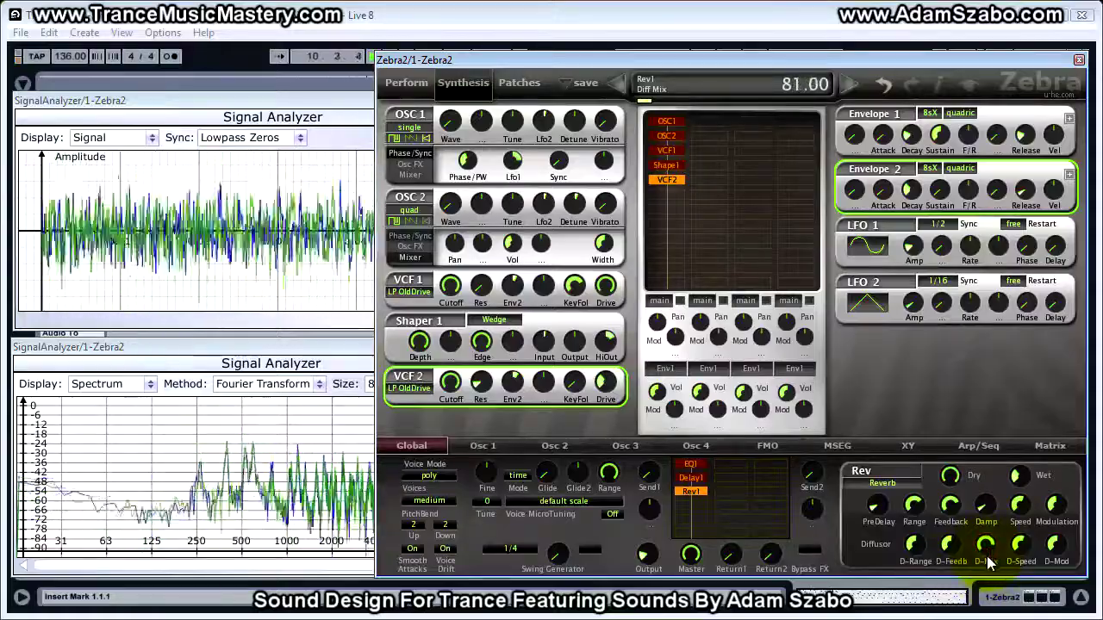
drag(988, 562, 989, 564)
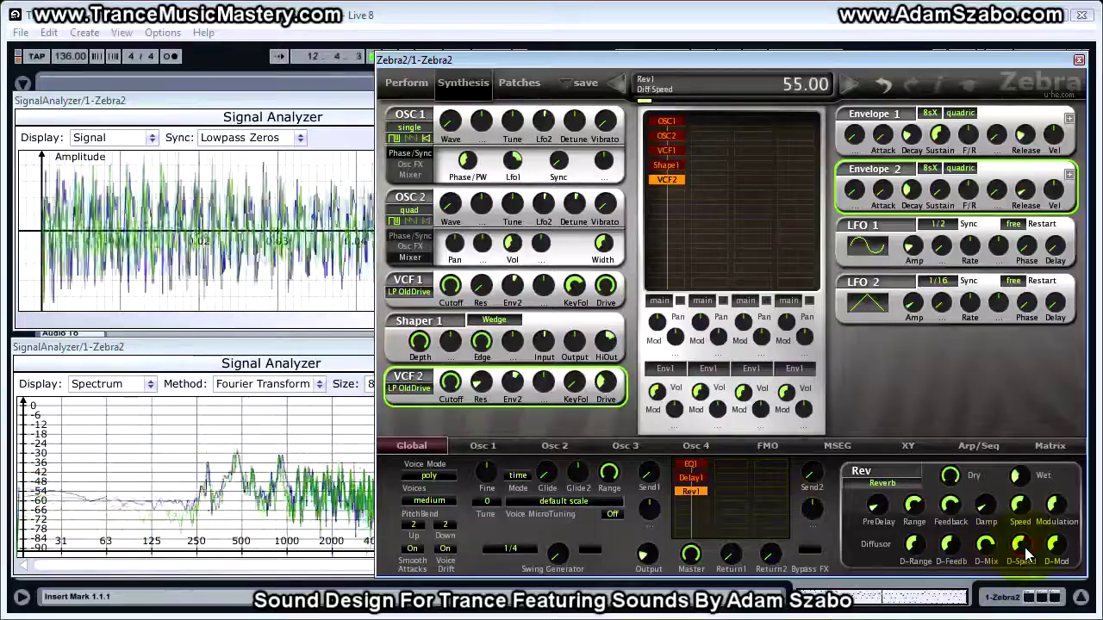
drag(1025, 556, 1028, 485)
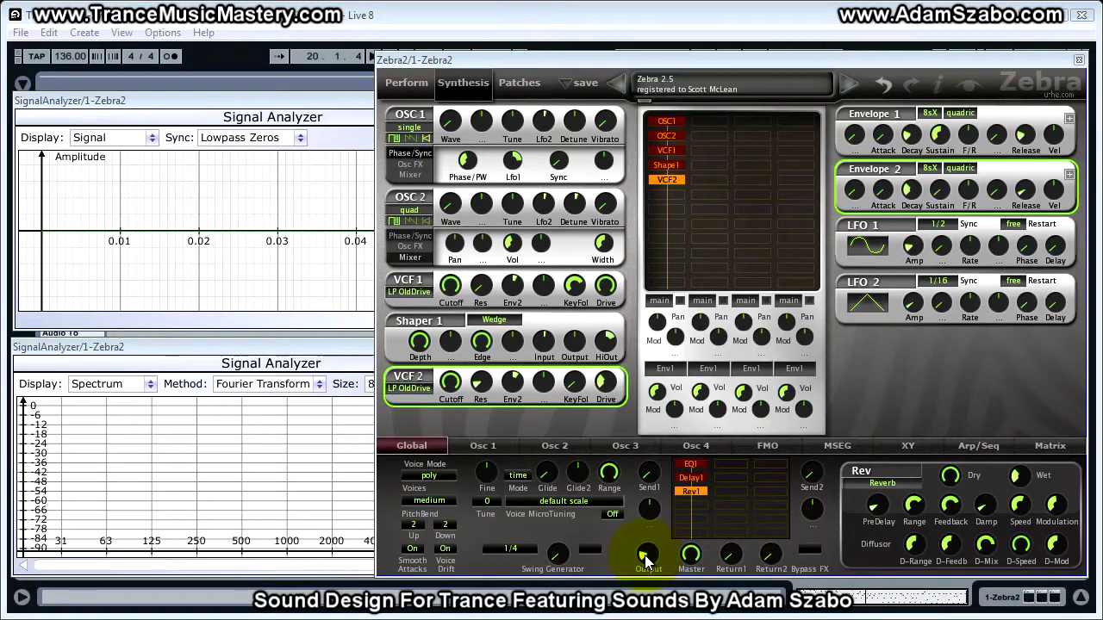
- With the track playing, lower the Master level to about half and raise the Output level to near maximum
click(692, 556)
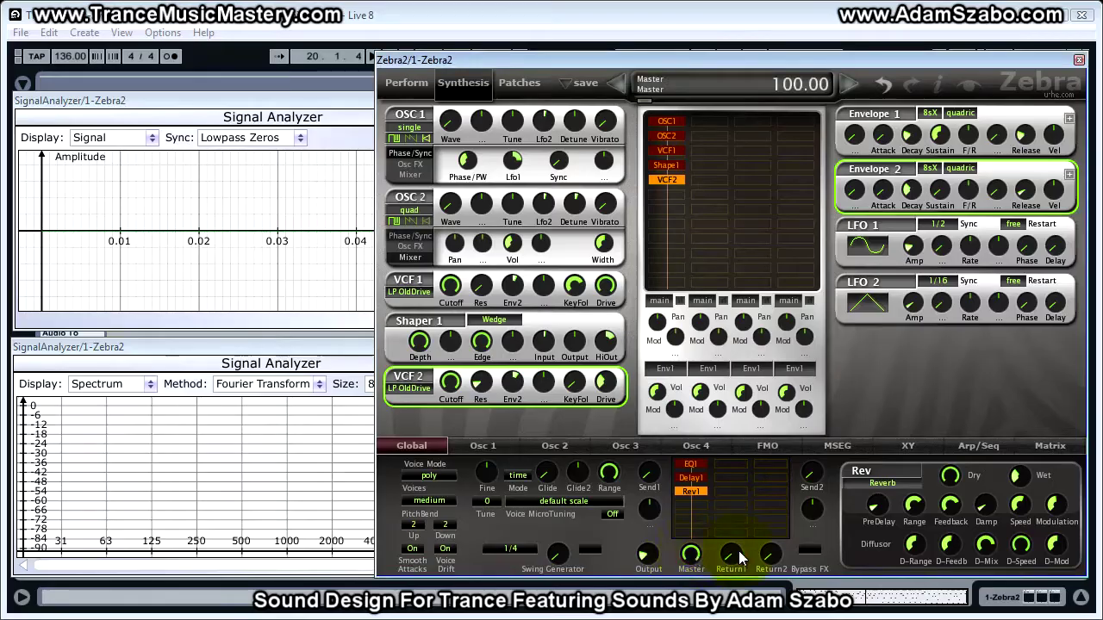
key(space)
drag(691, 570, 691, 613)
drag(694, 553, 650, 525)
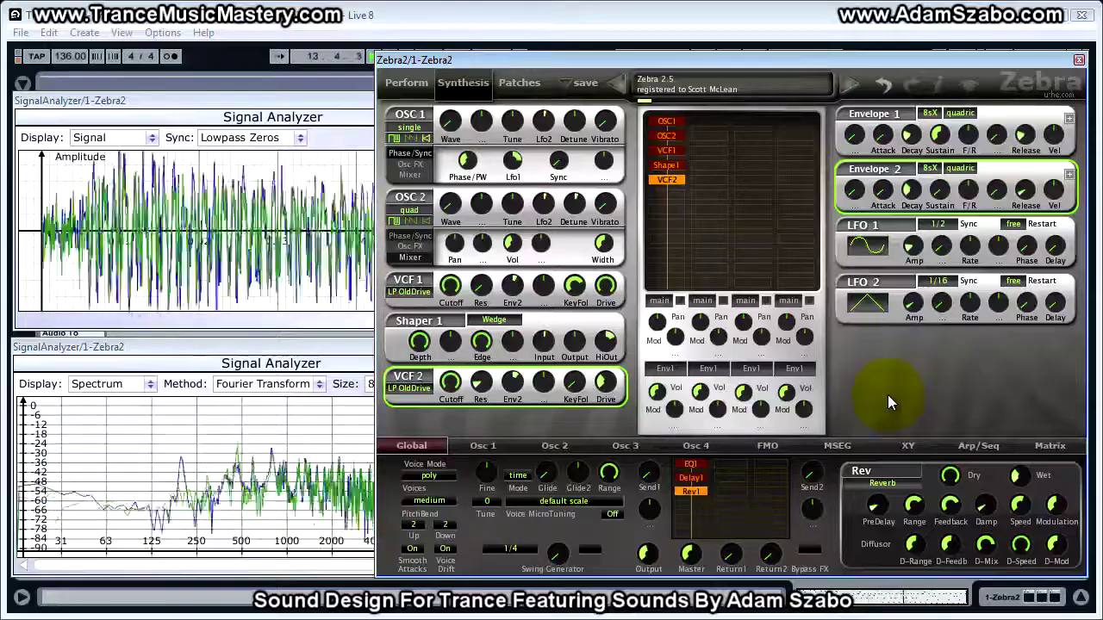
- Bring both Signal Analyzer windows forward to examine the sound's waveform and spectrum, and return to the synth window
click(342, 347)
click(338, 112)
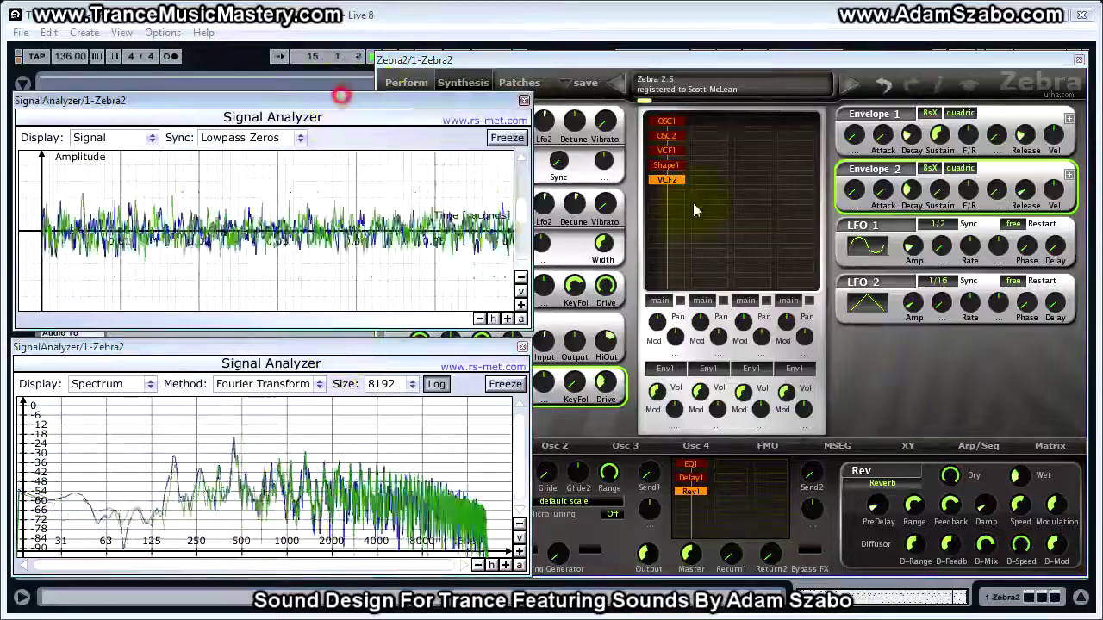
click(908, 371)
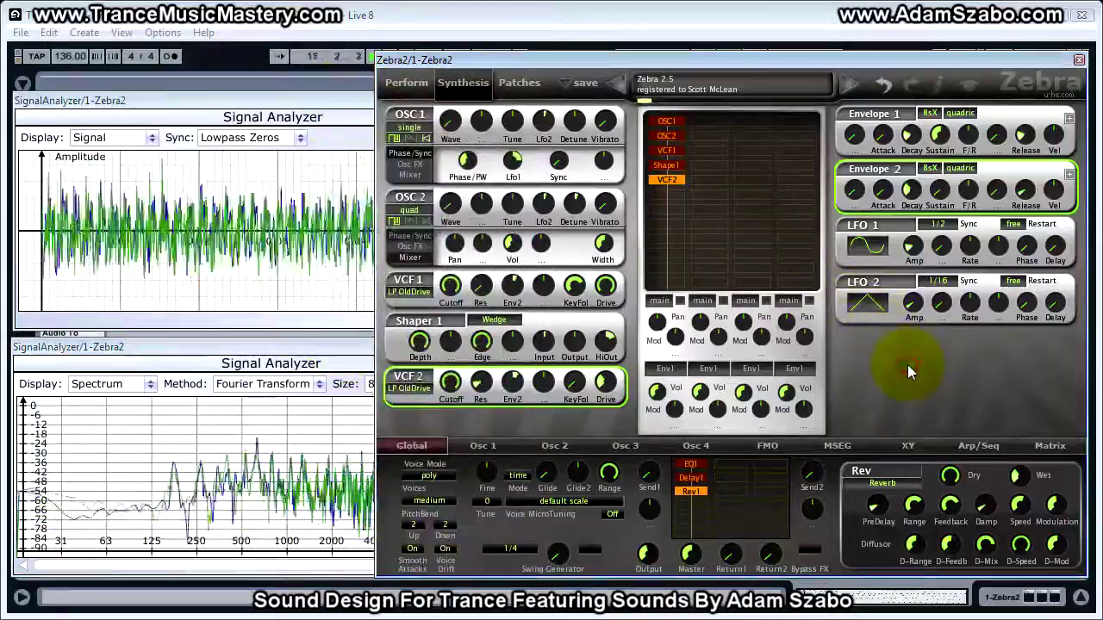